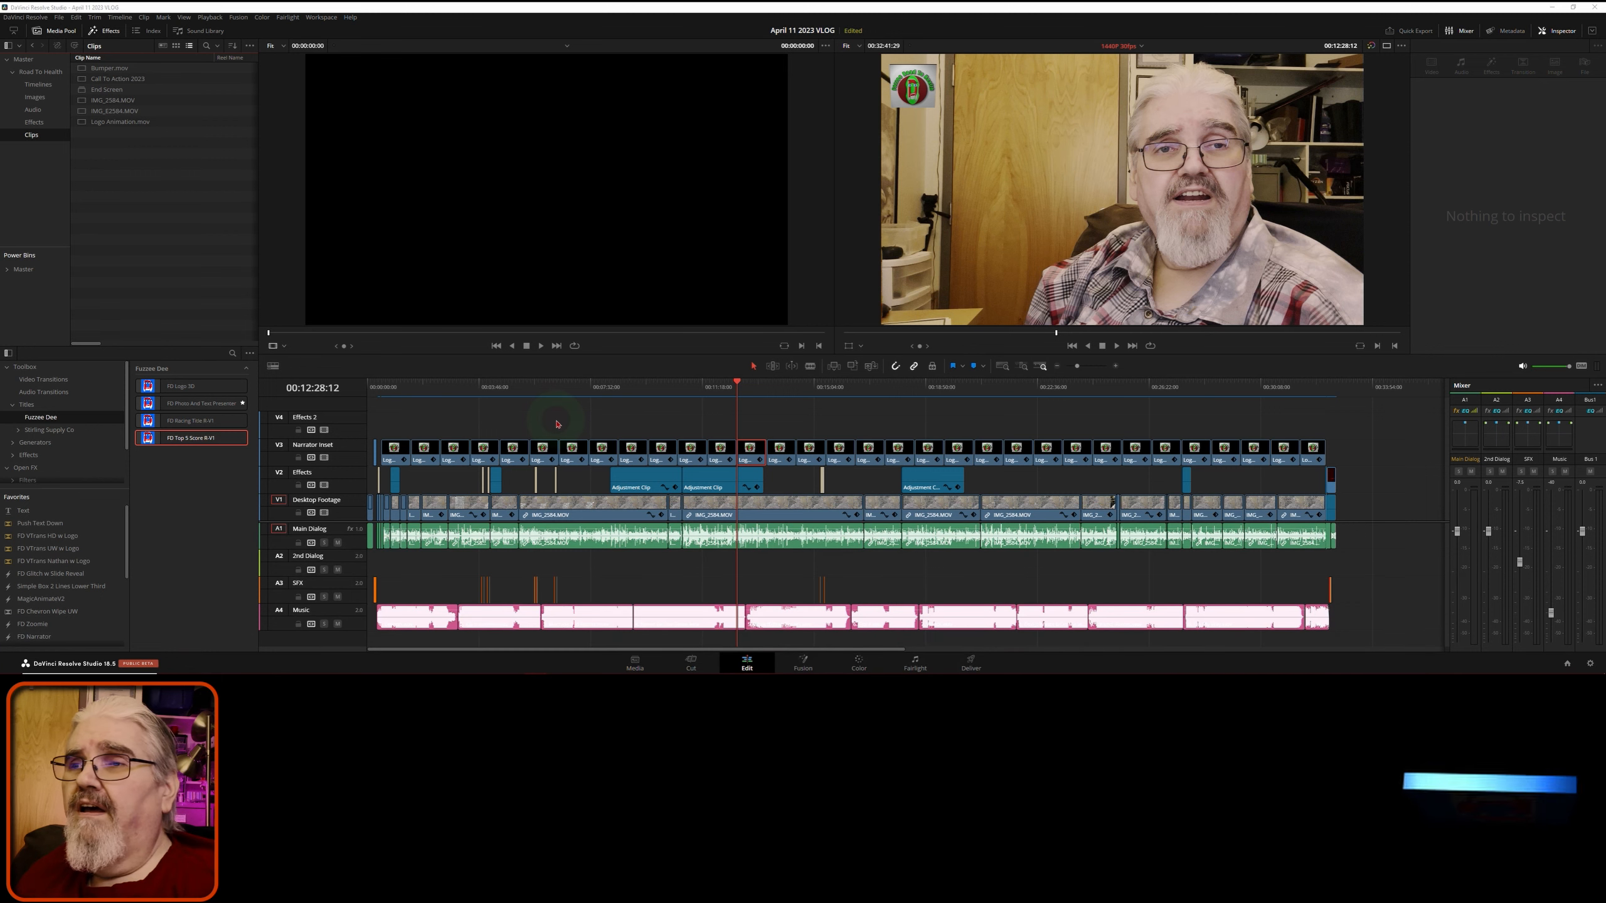
- Open Create Subtitles from Audio from the Timeline menu: English, Subtitle Default, 42 characters per line
left_click(559, 423)
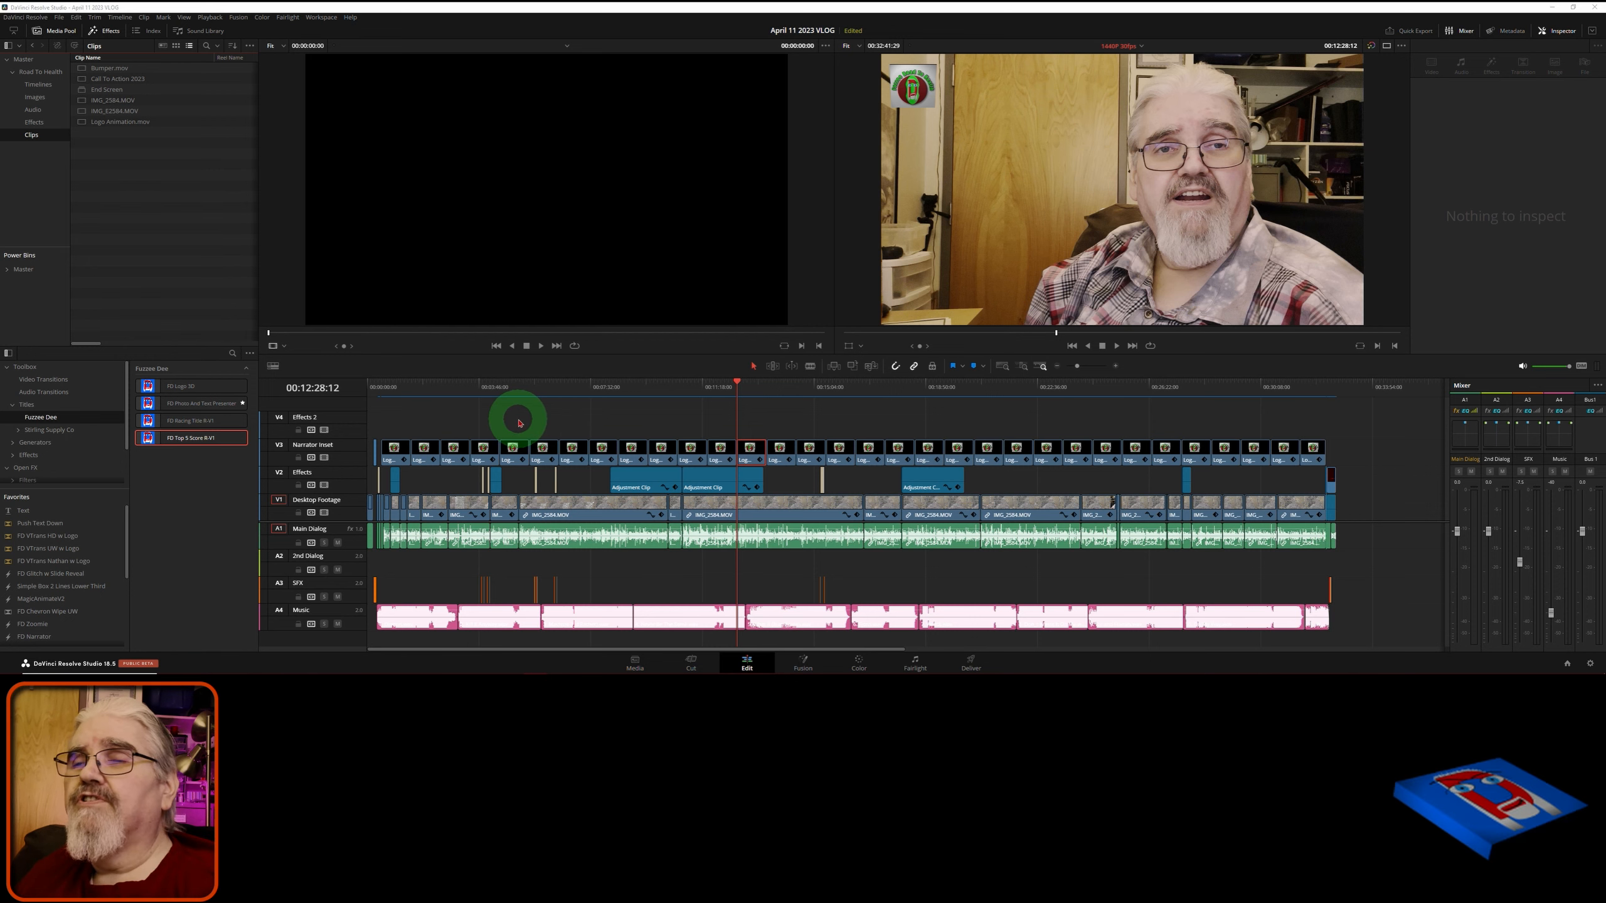
left_click(195, 192)
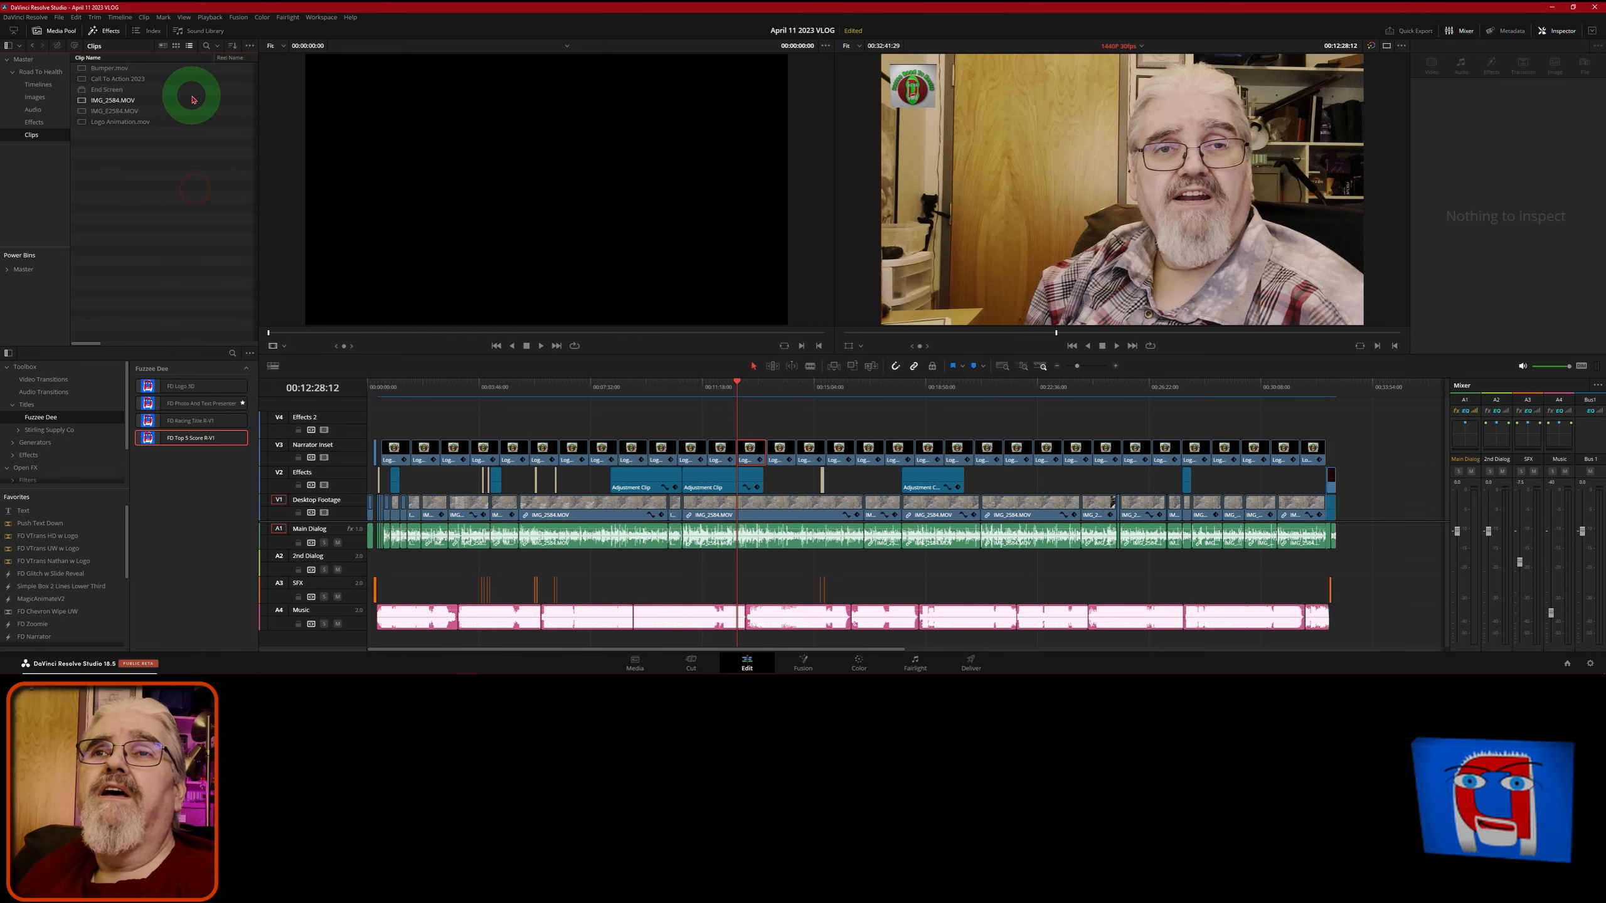
left_click(120, 17)
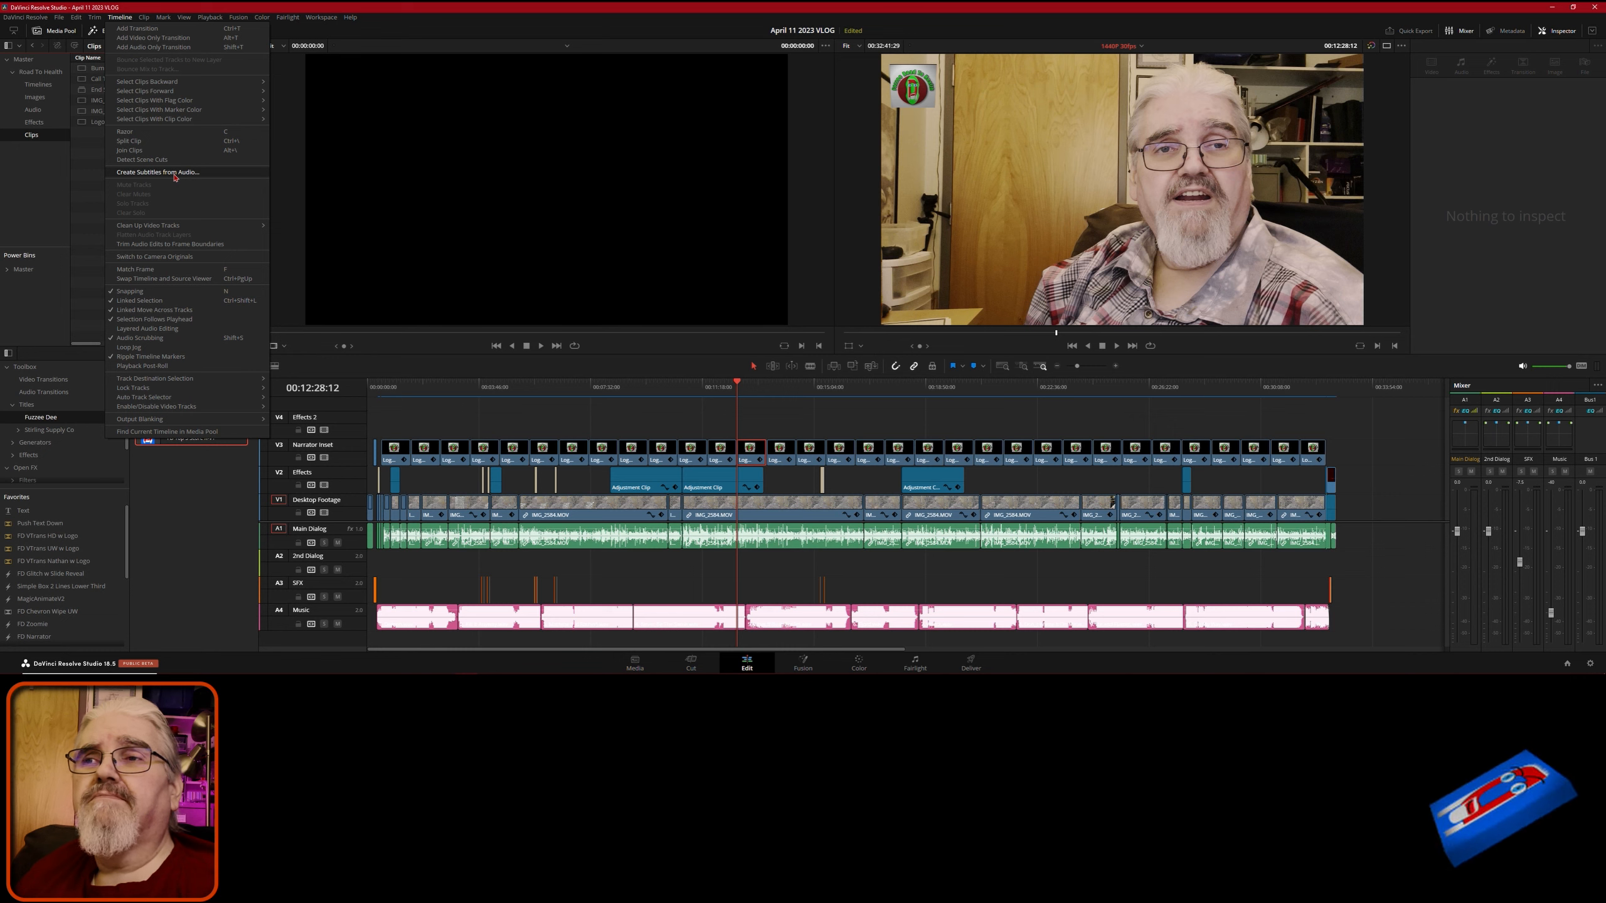
left_click(157, 172)
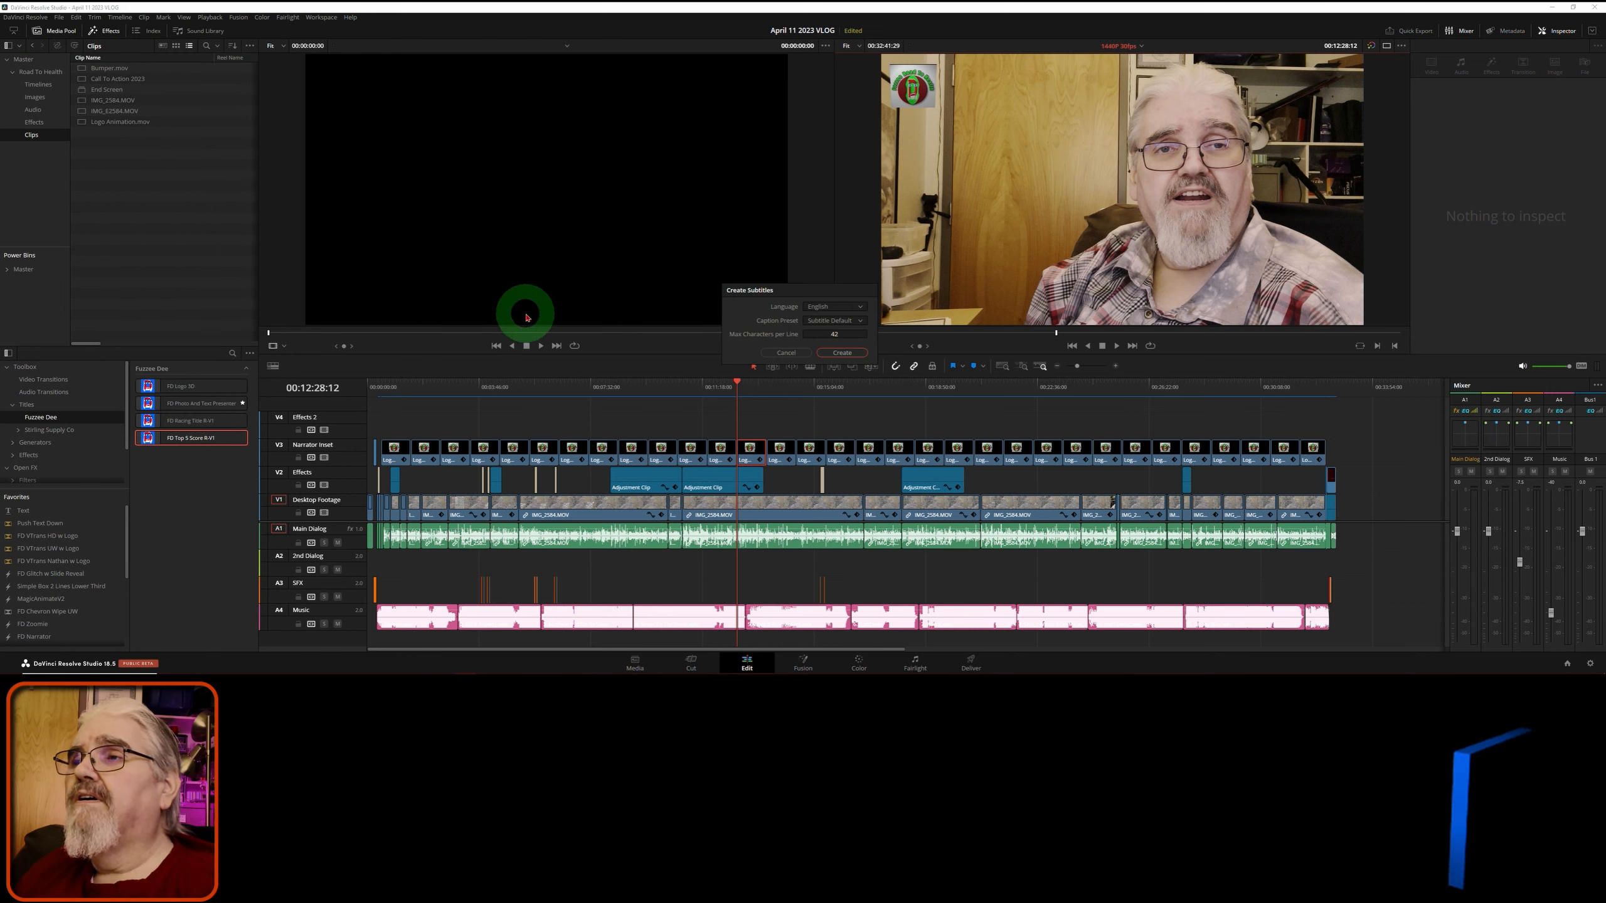
- Create the subtitles so an auto-generated Subtitle 1 track spans the whole timeline
left_click(842, 353)
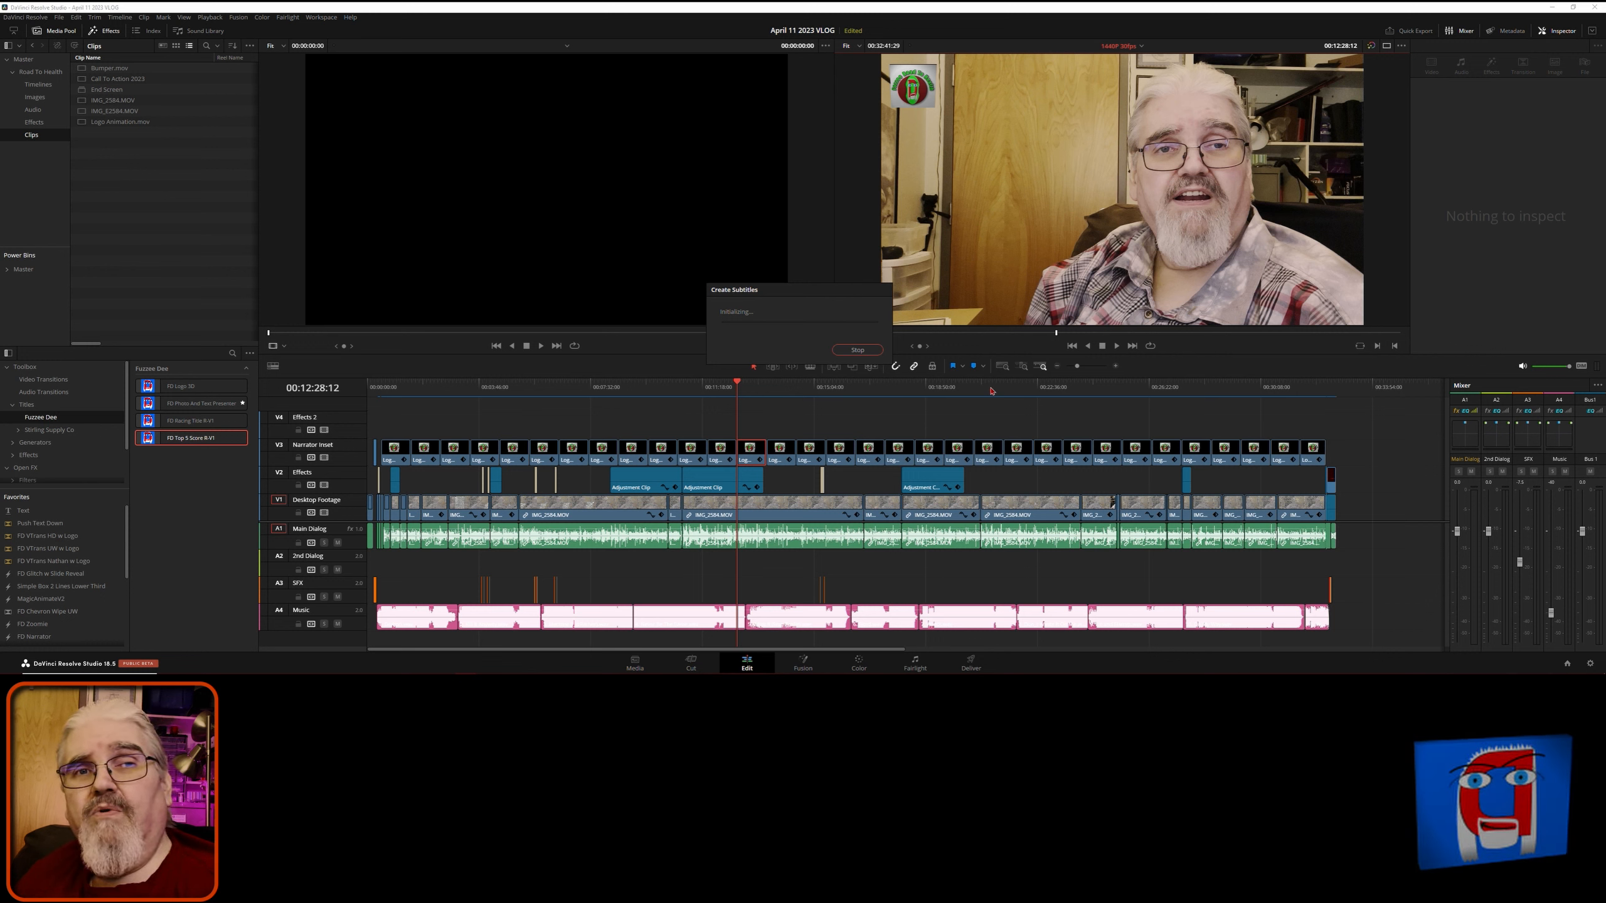
left_click(805, 292)
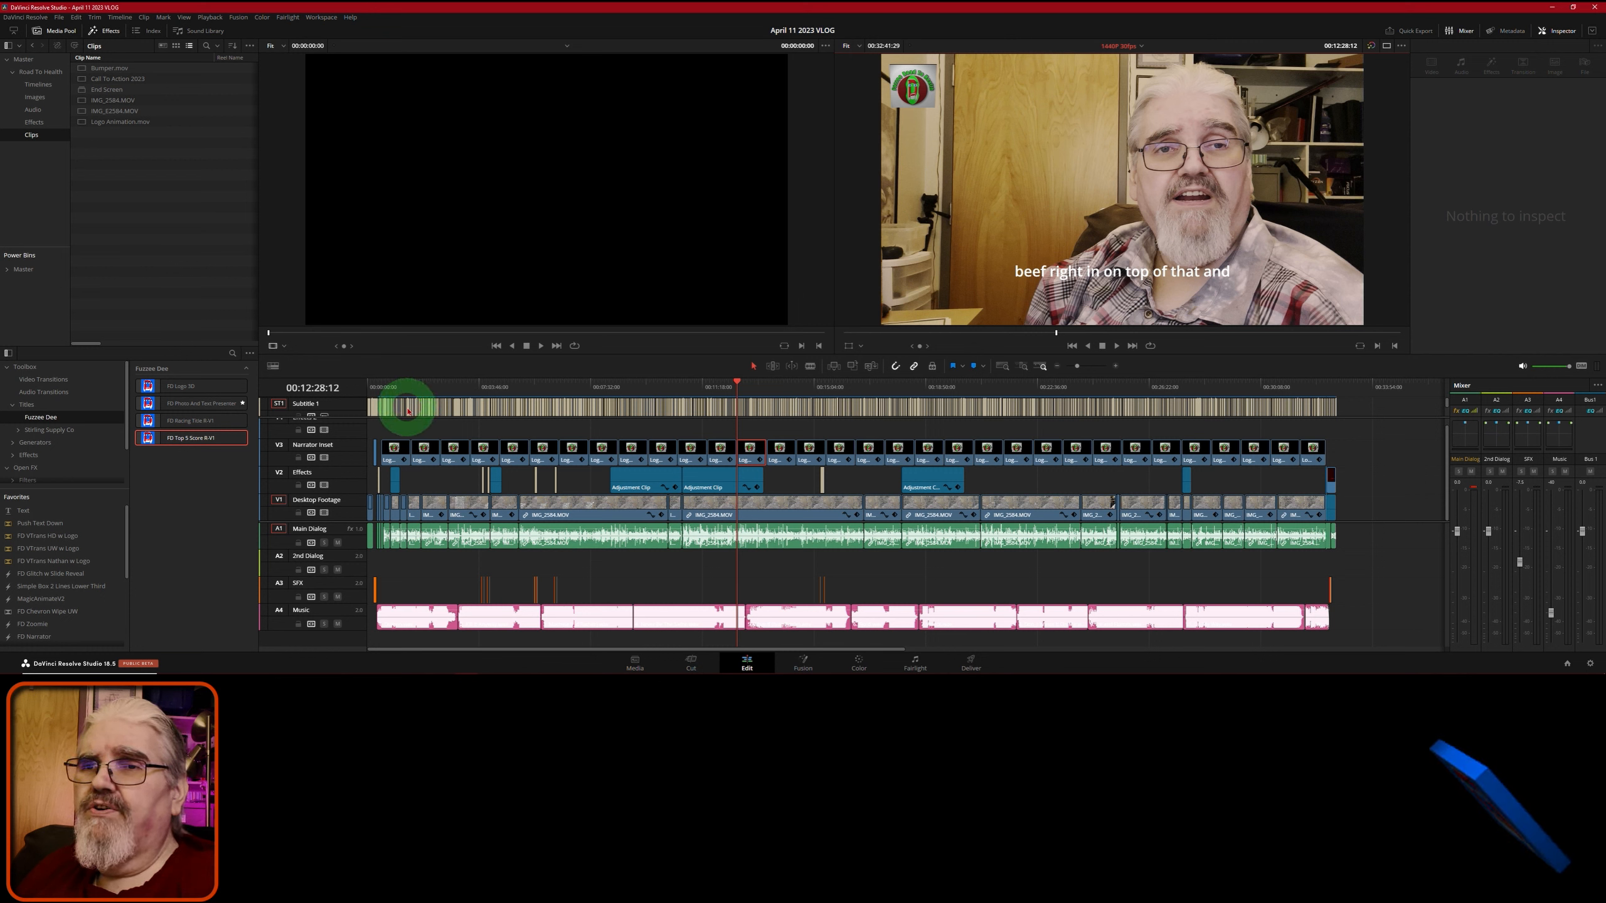
- Rename the ST1 track to 'April 11 2023 VLOG' and show its caption list in the Inspector
double_click(323, 408)
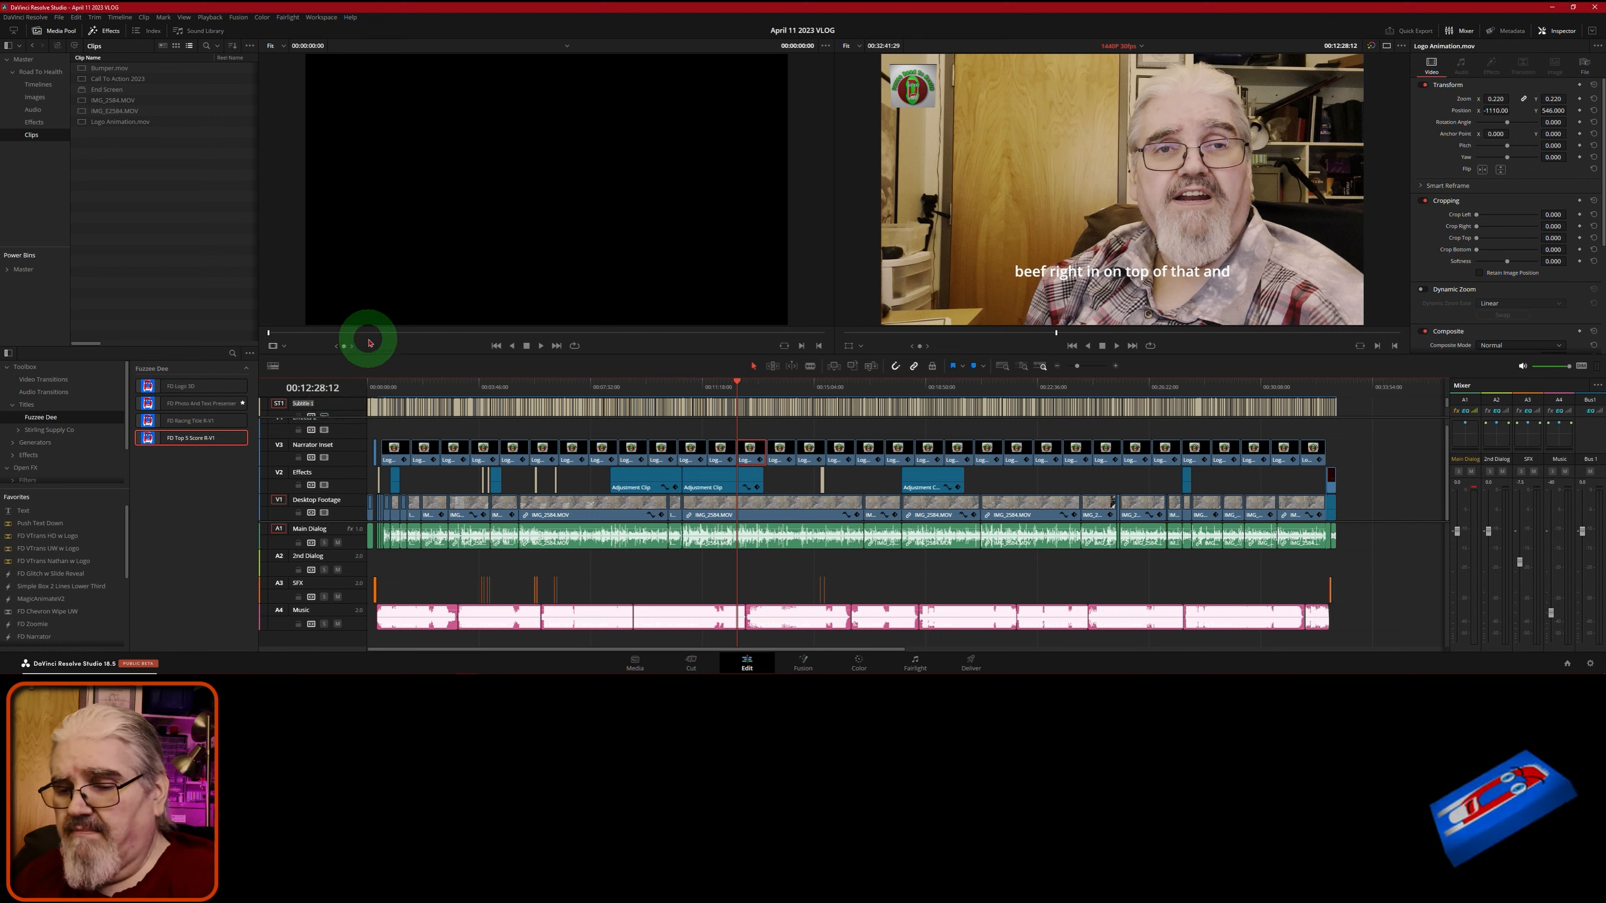
type("April 11 2023")
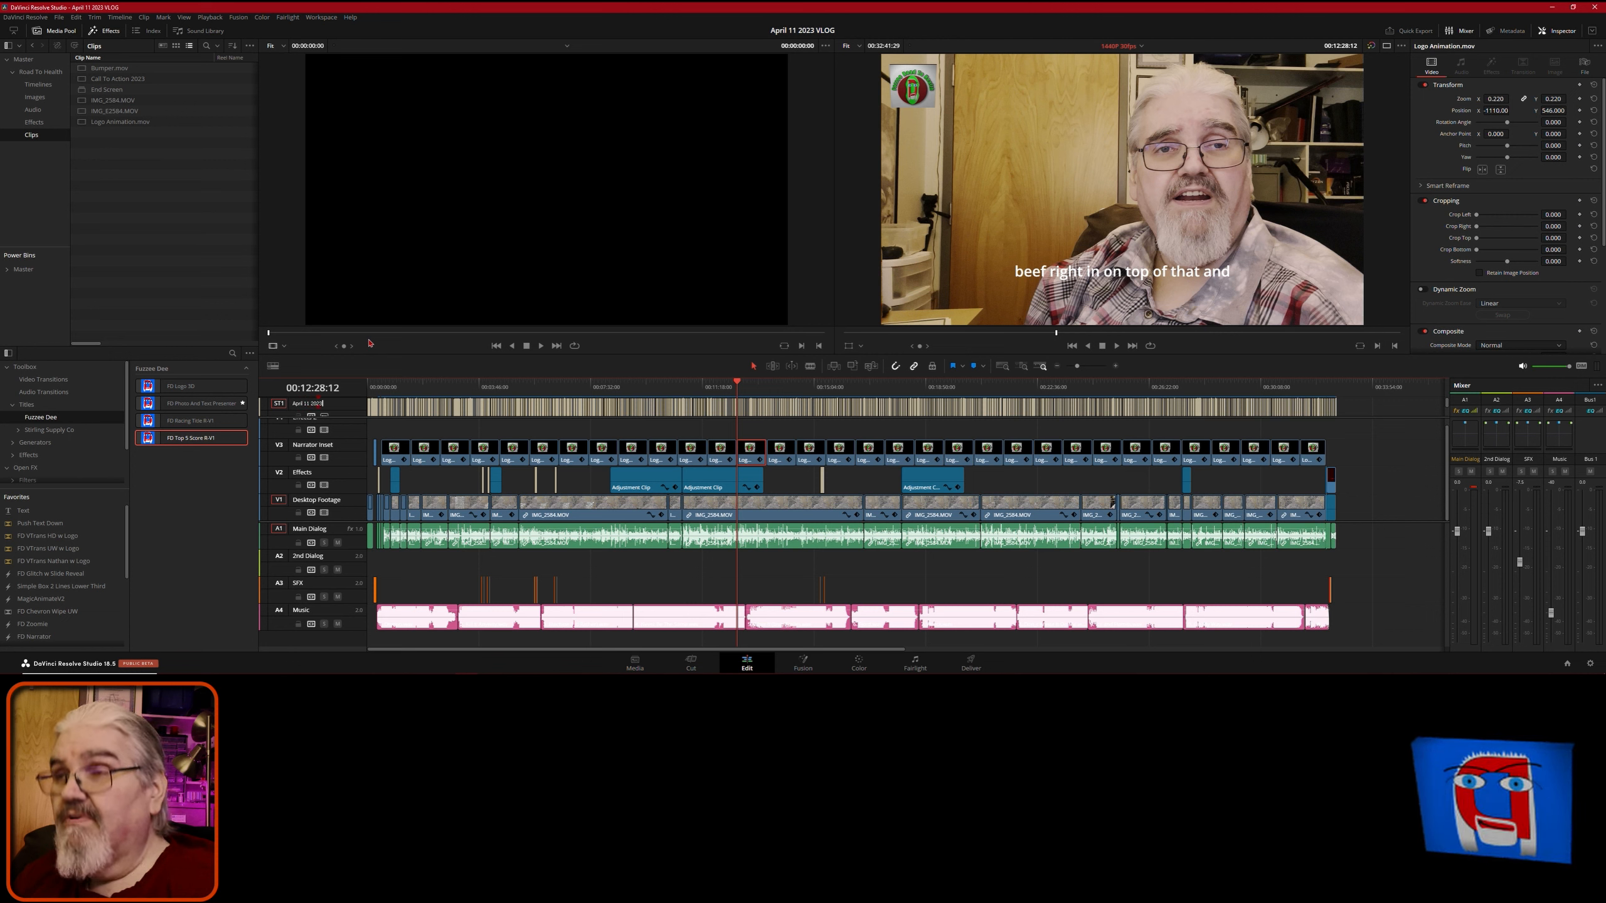
key("shift")
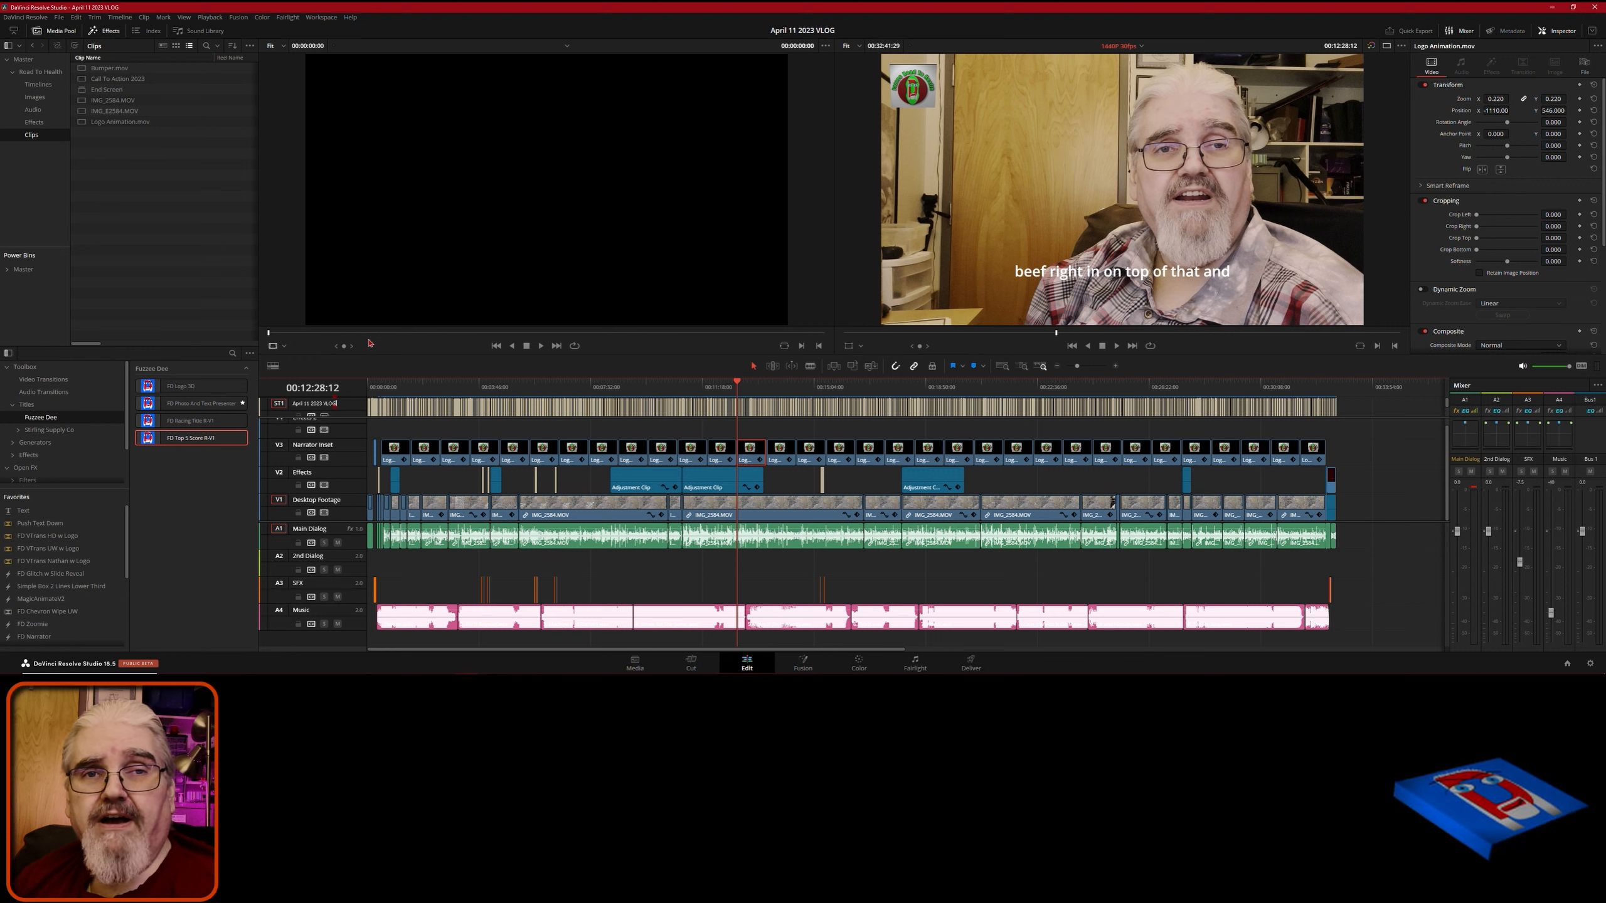
key("Return")
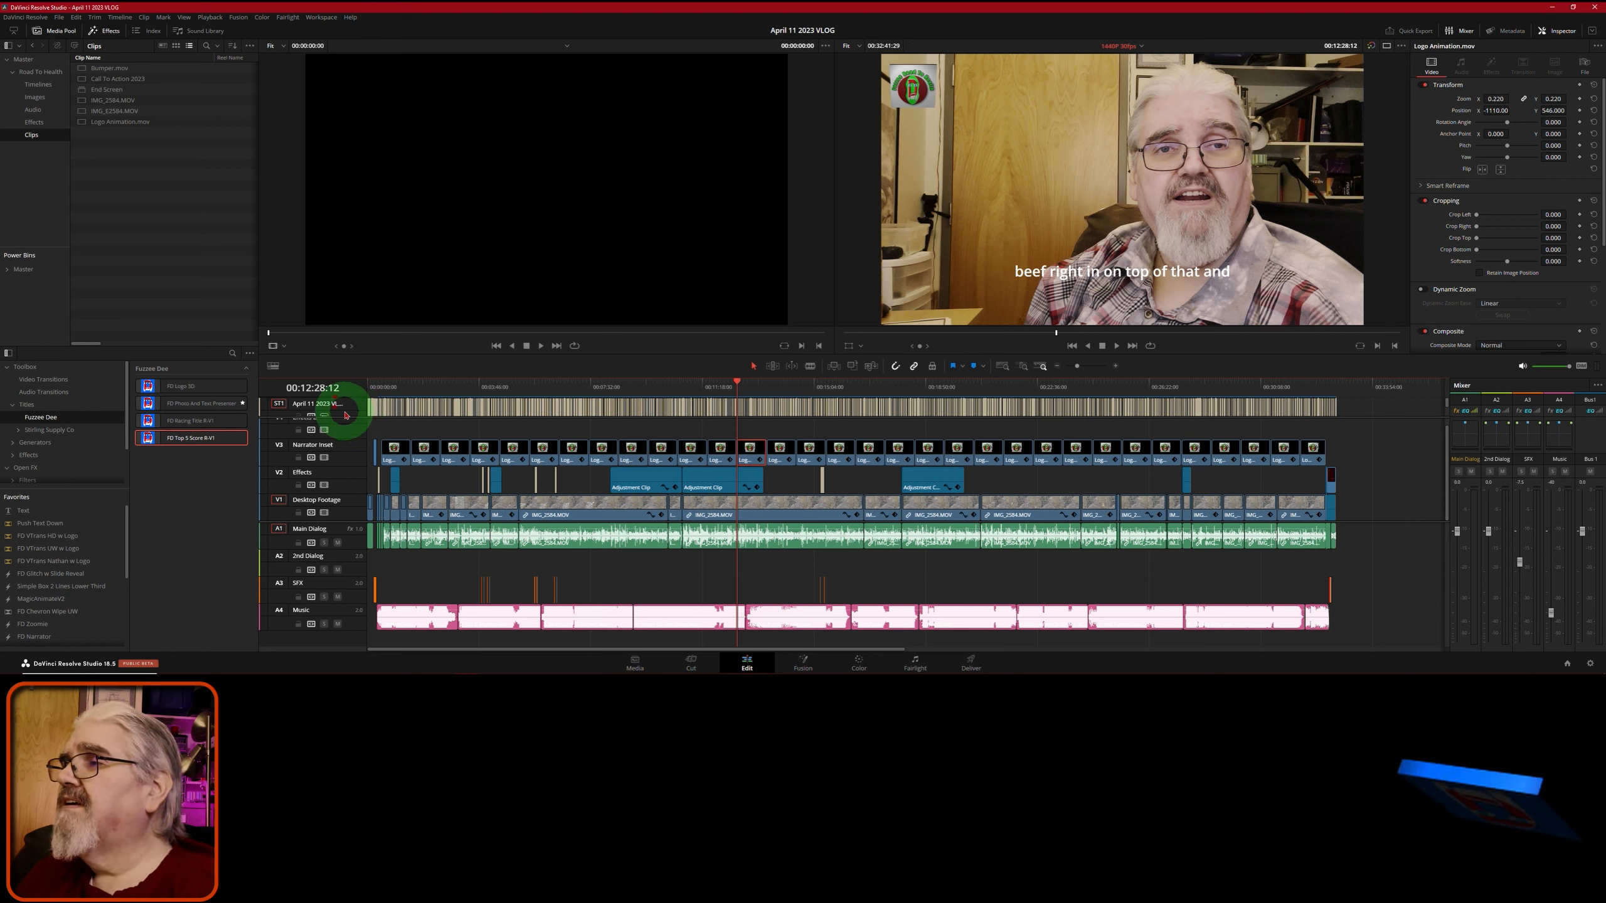
left_click(1373, 412)
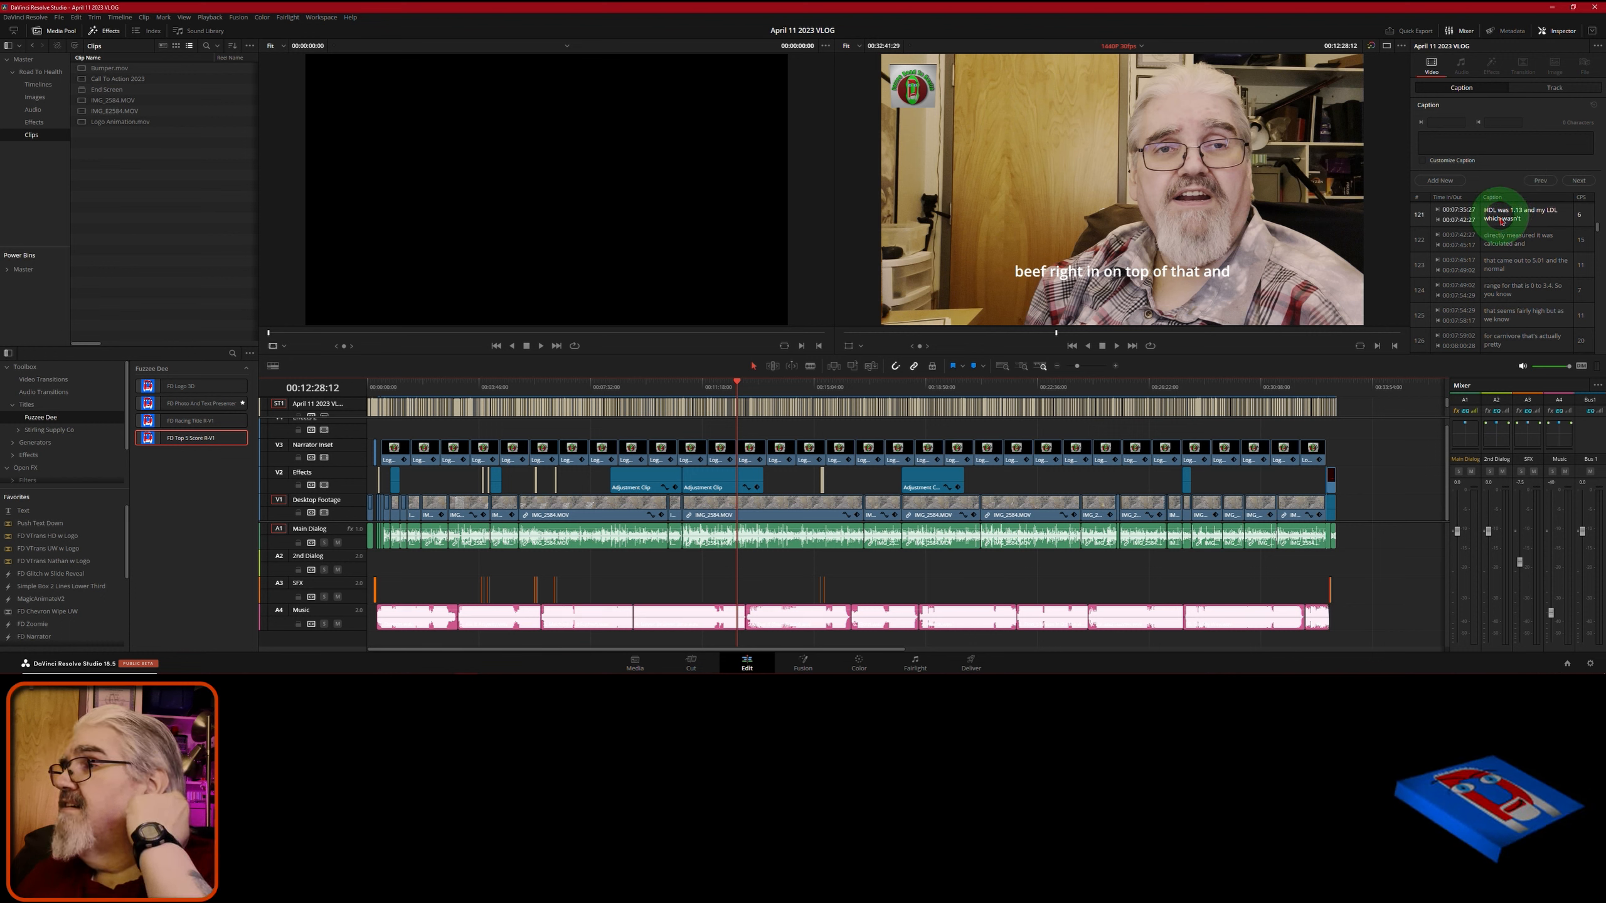
- Review captions playing from about 00:13:01 to 00:13:06:29, then zoom the timeline in
left_click(1514, 240)
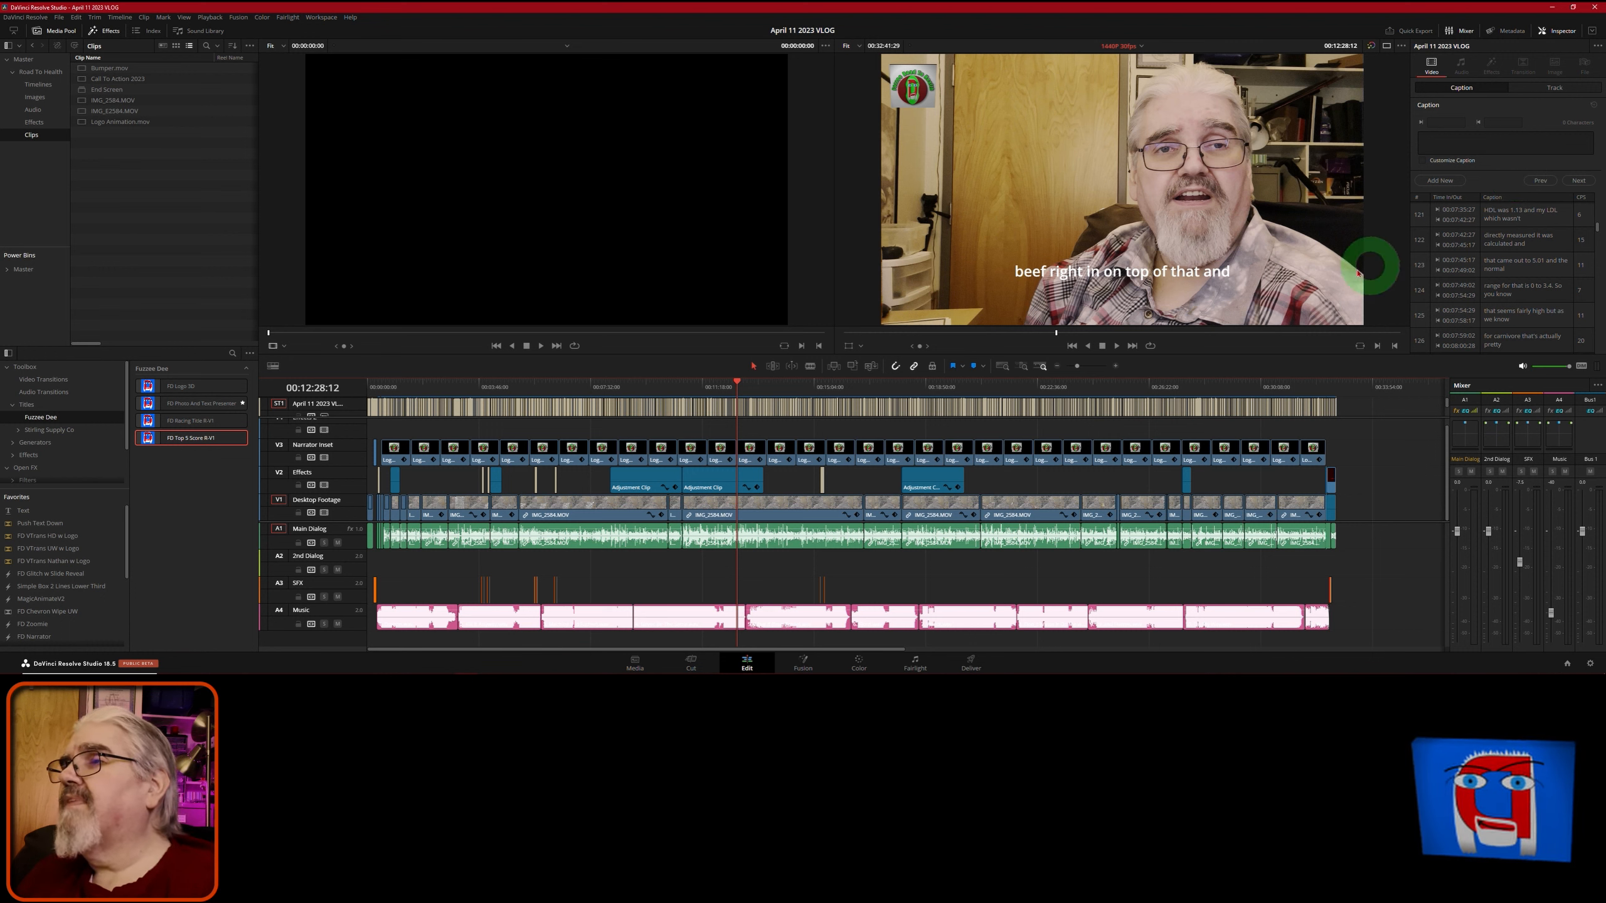
left_click(754, 393)
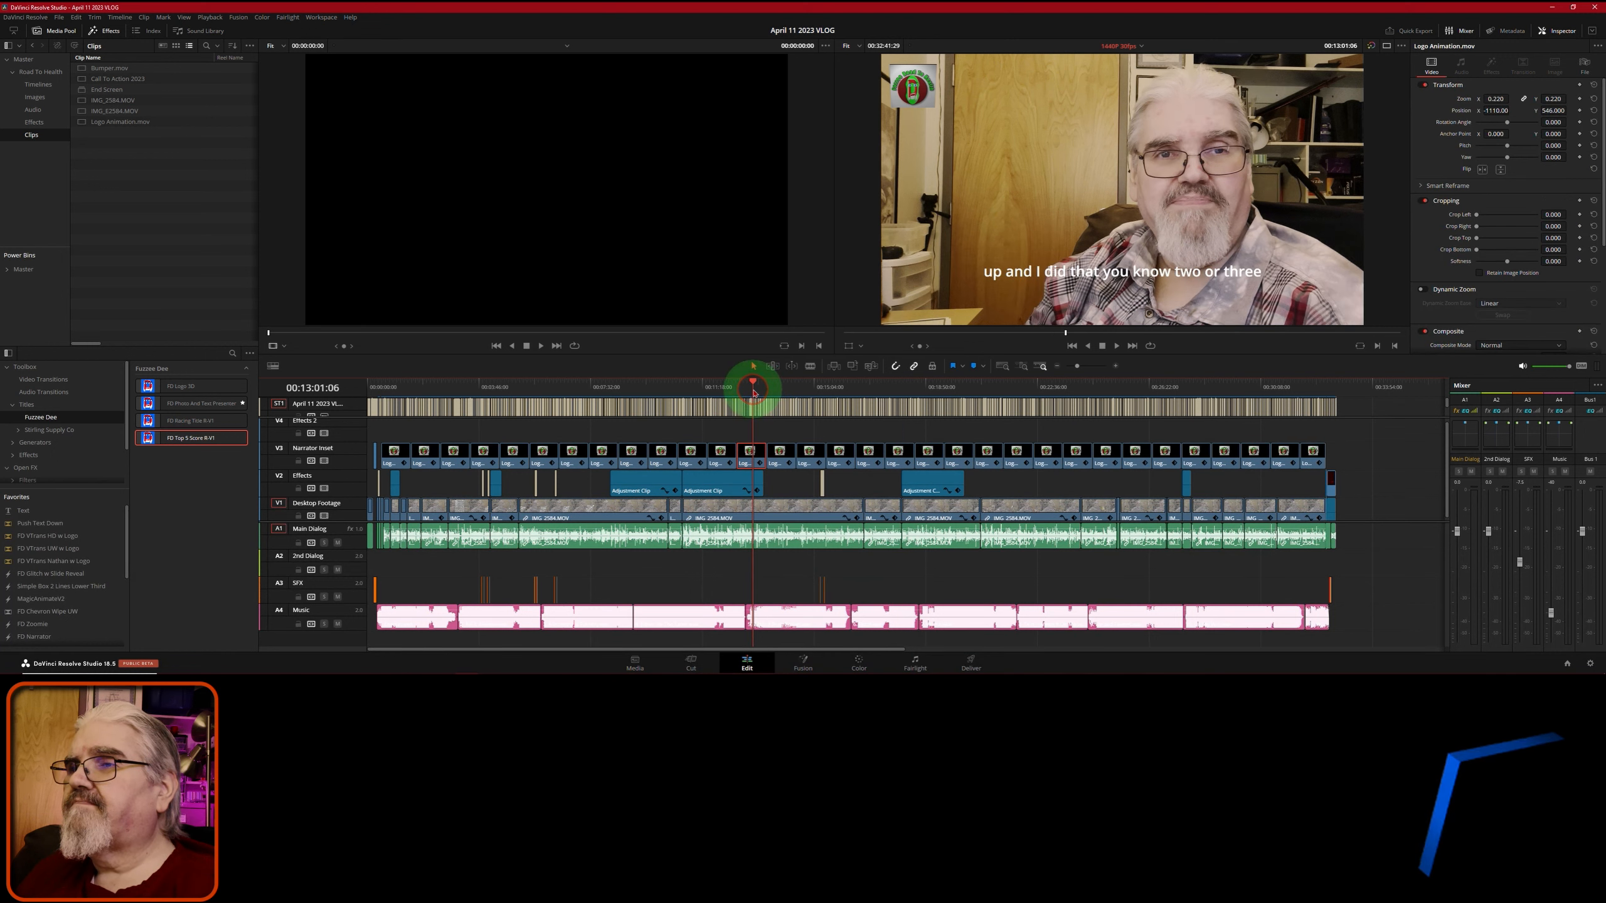
key("space")
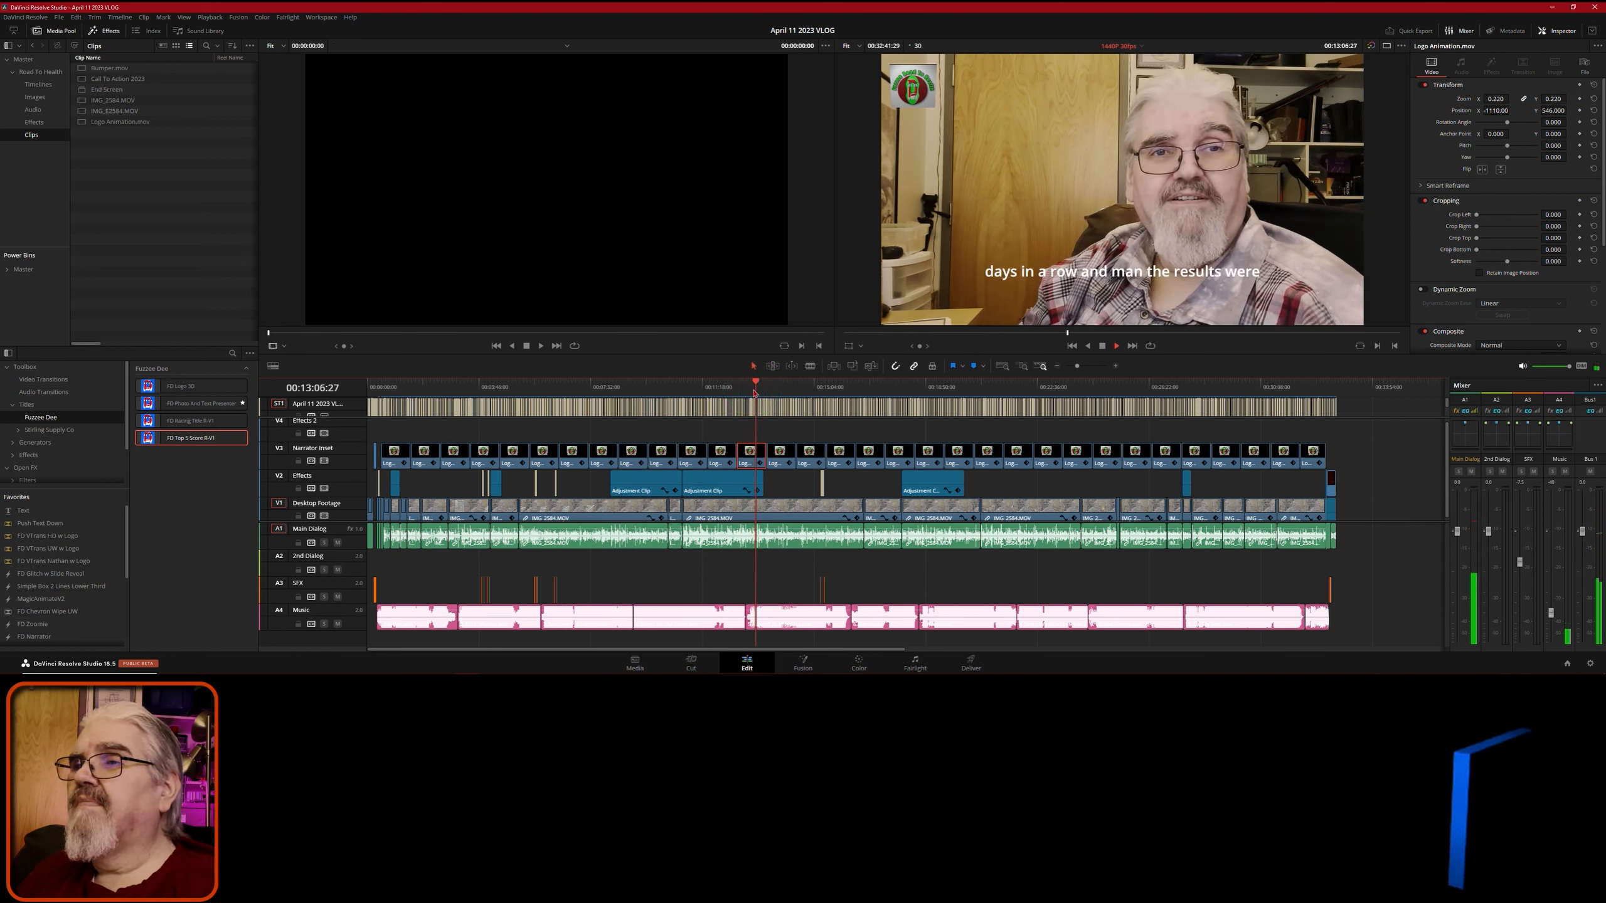
key("space")
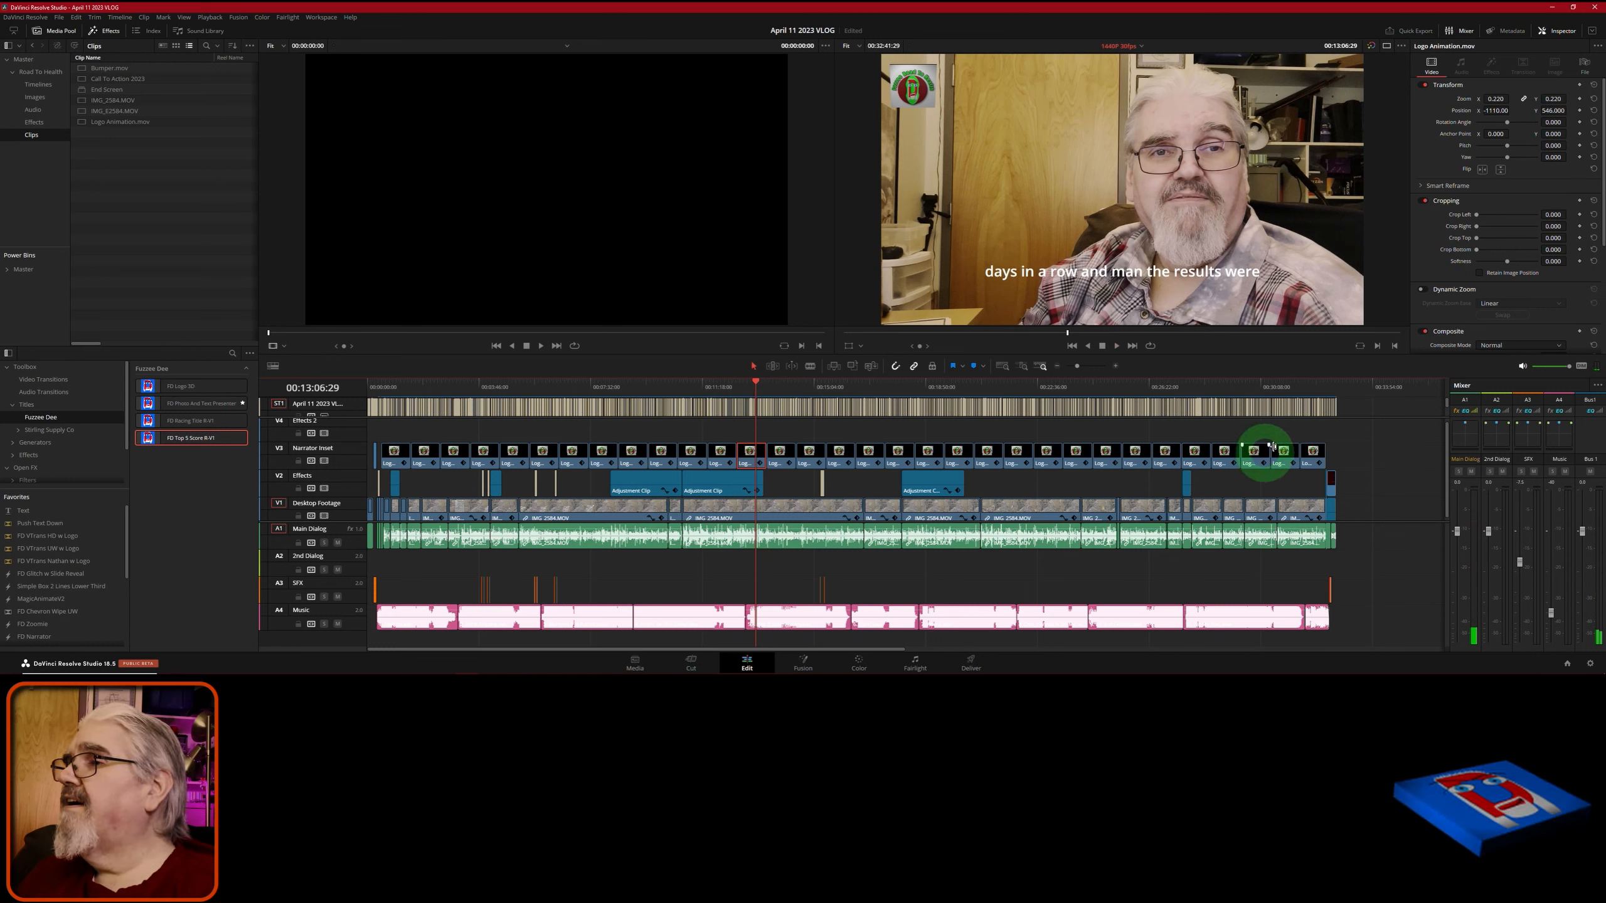
left_click(1390, 414)
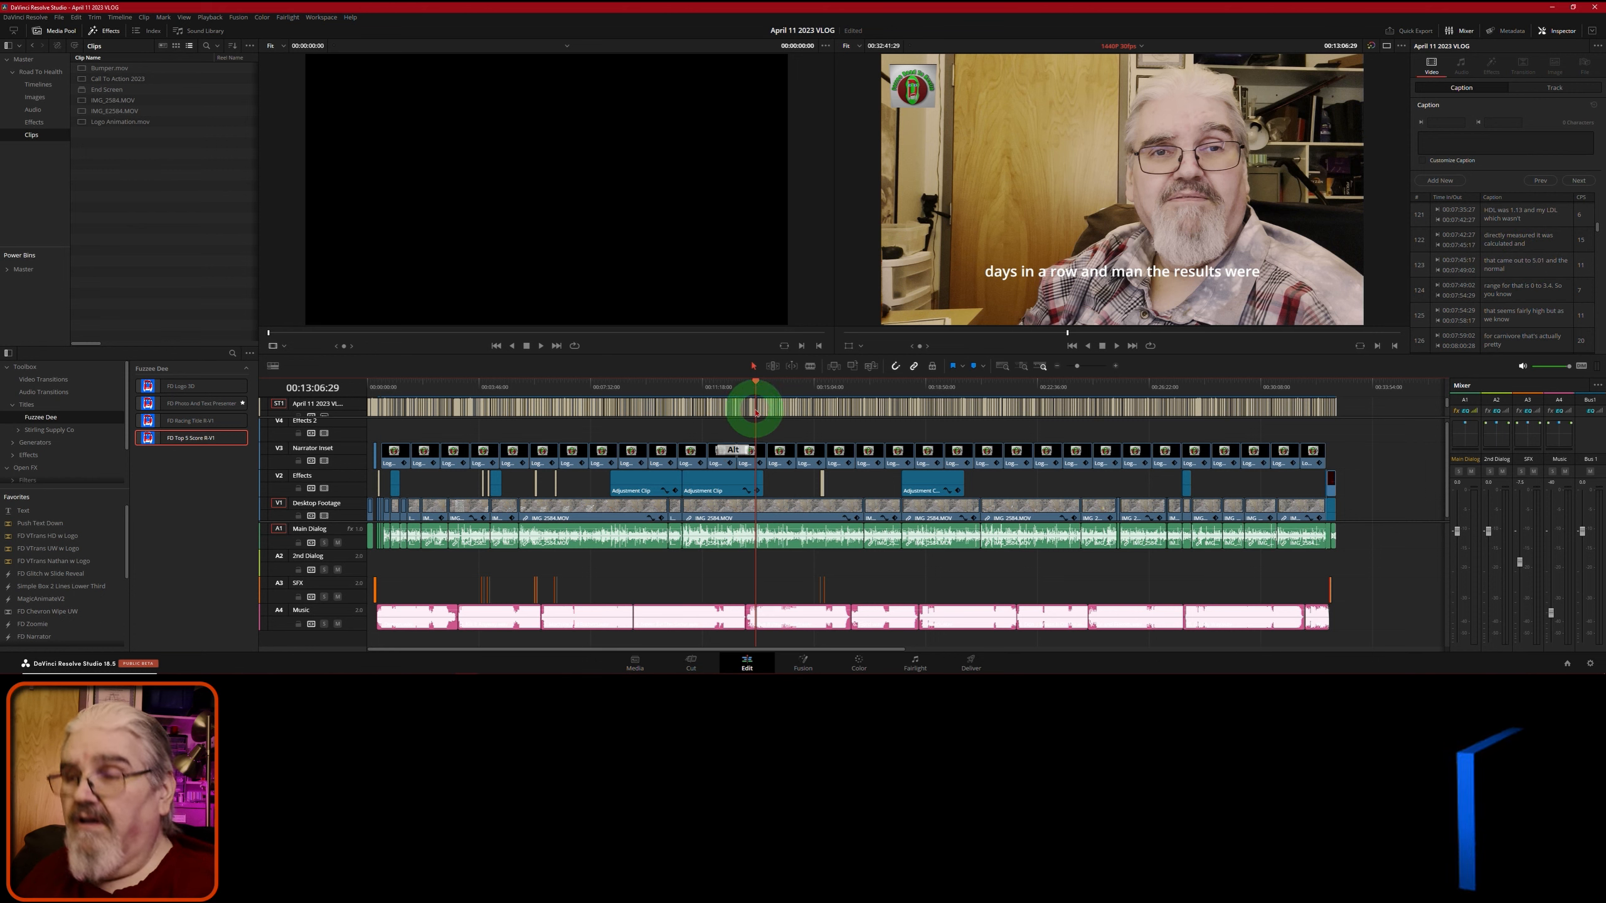
scroll(756, 412, "up", 5, "alt")
scroll(756, 412, "up", 3, "alt")
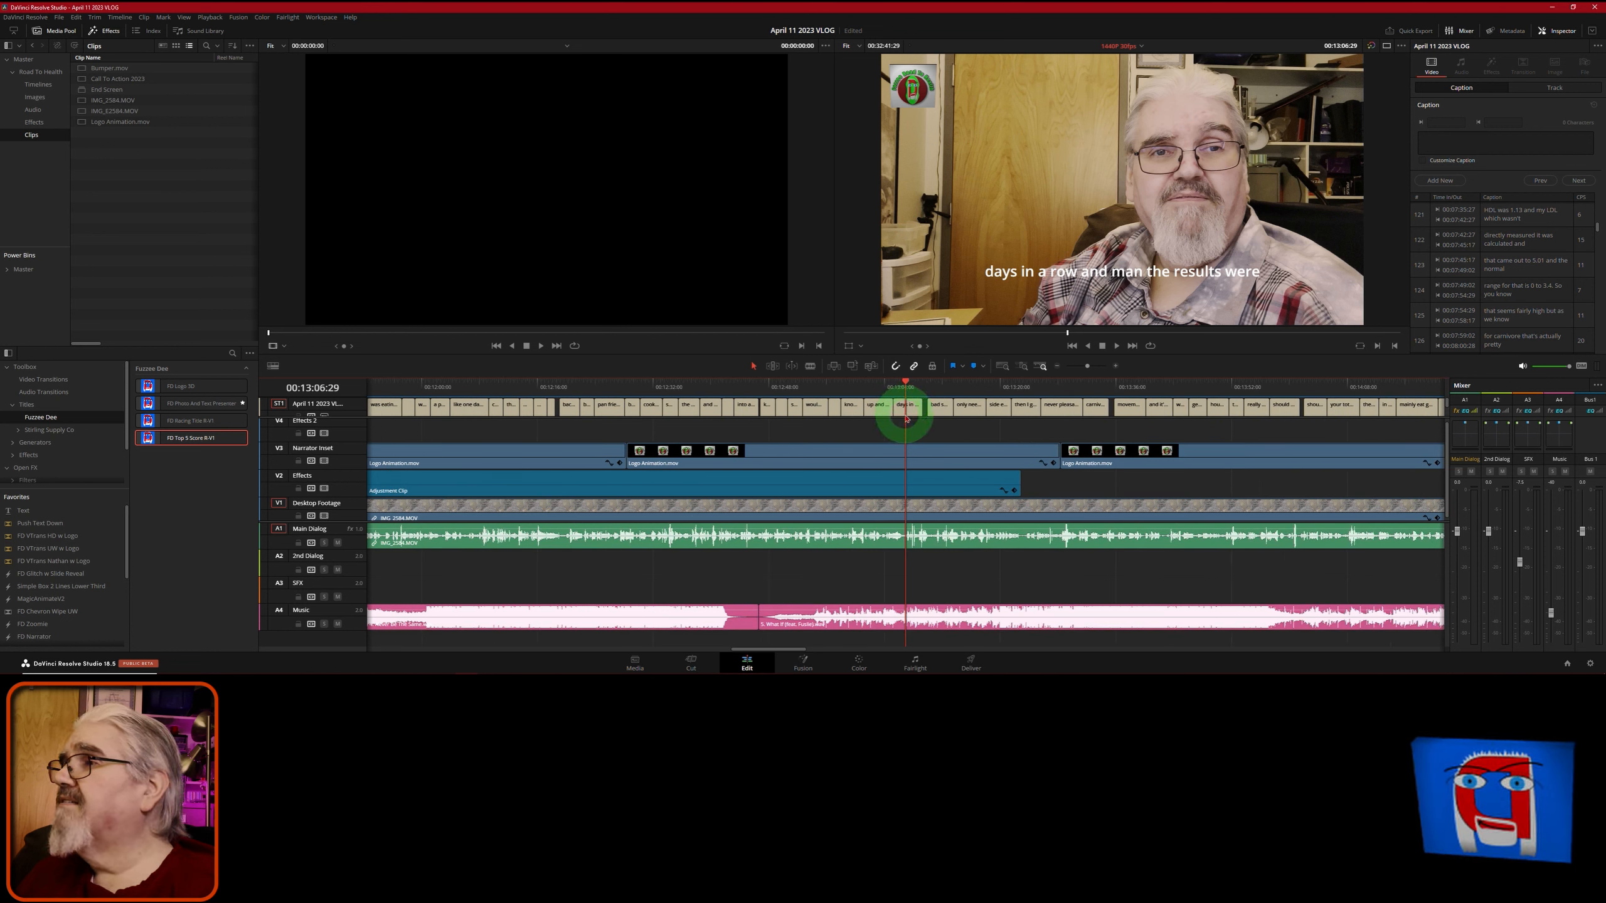
- Select a subtitle clip and show the track style settings: Open Sans, size 58, white
left_click(907, 418)
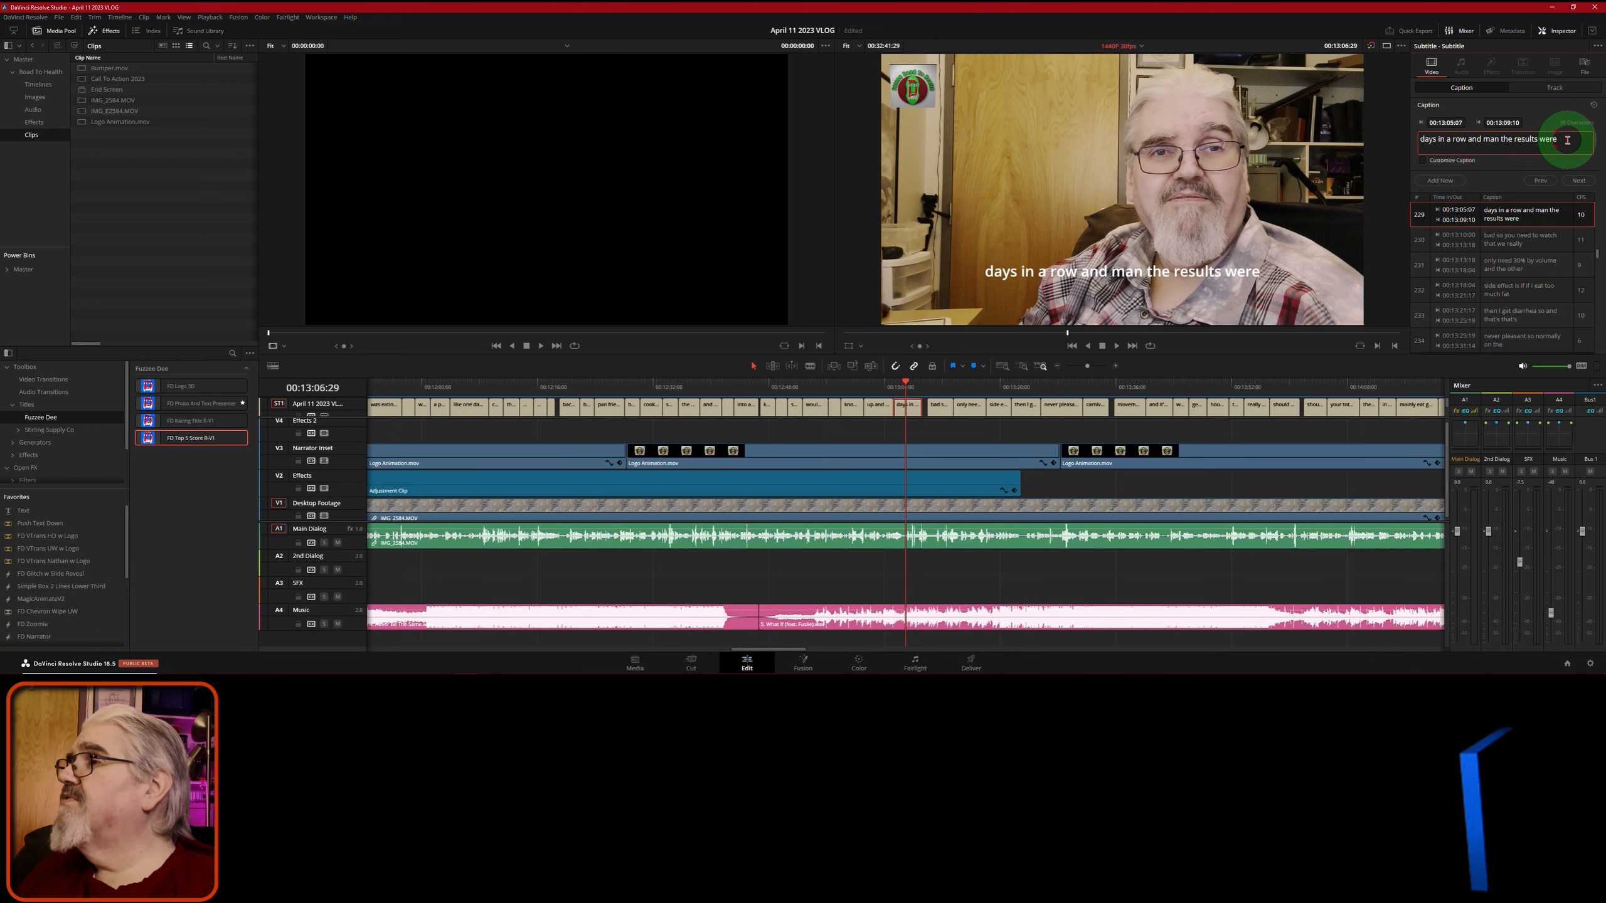
left_click(1533, 87)
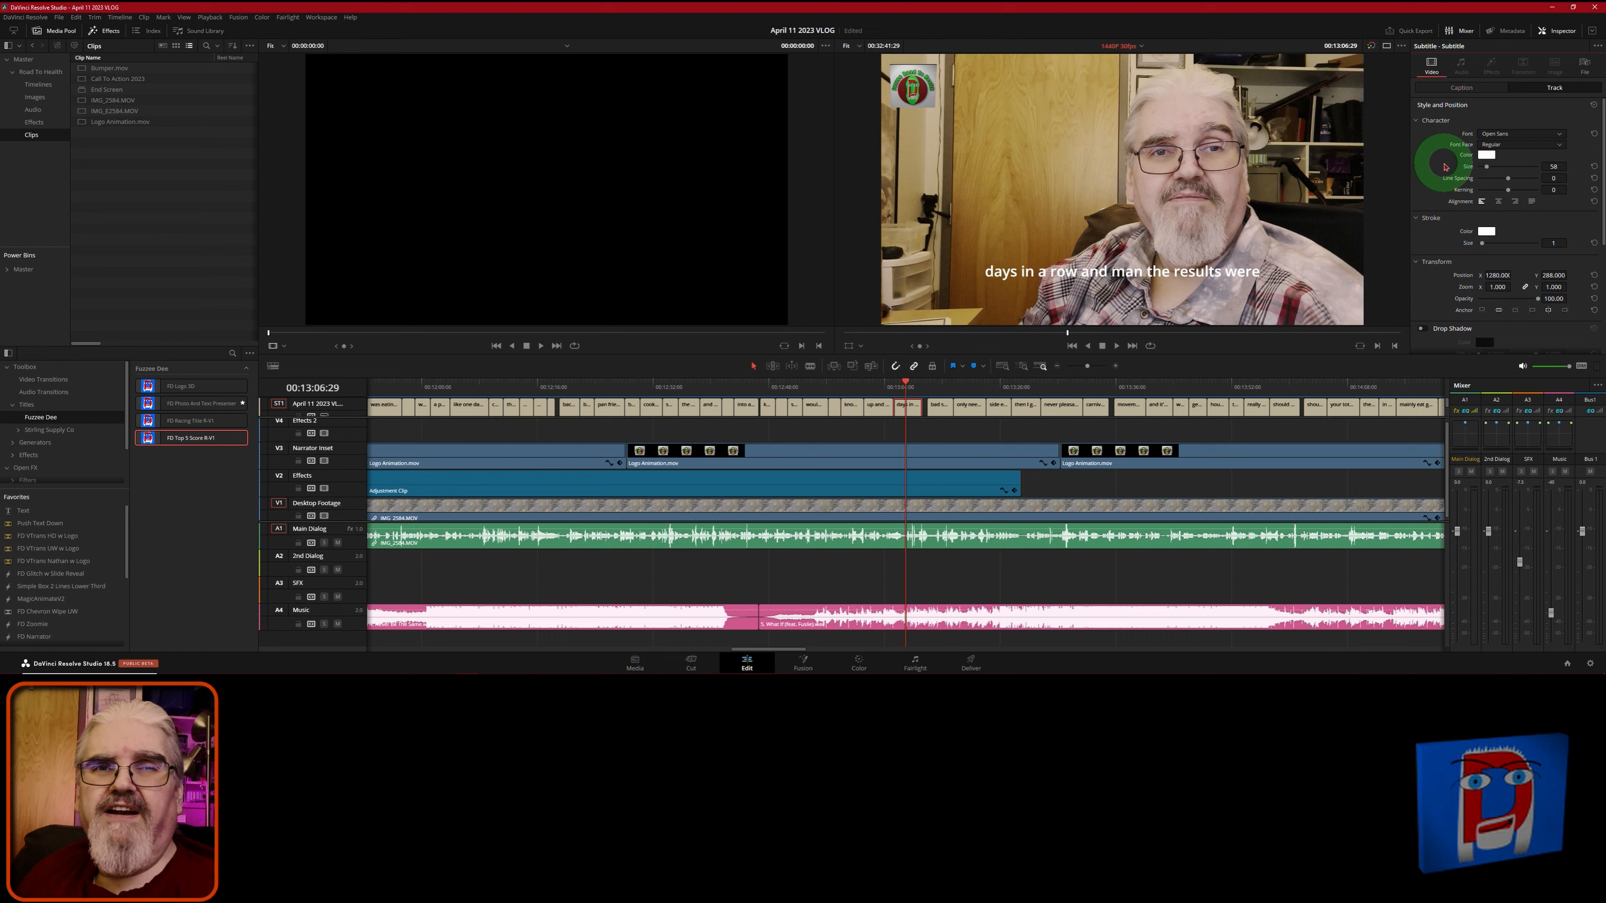
- Turn on a dark background box behind the subtitles
scroll(1424, 315, "down", 3)
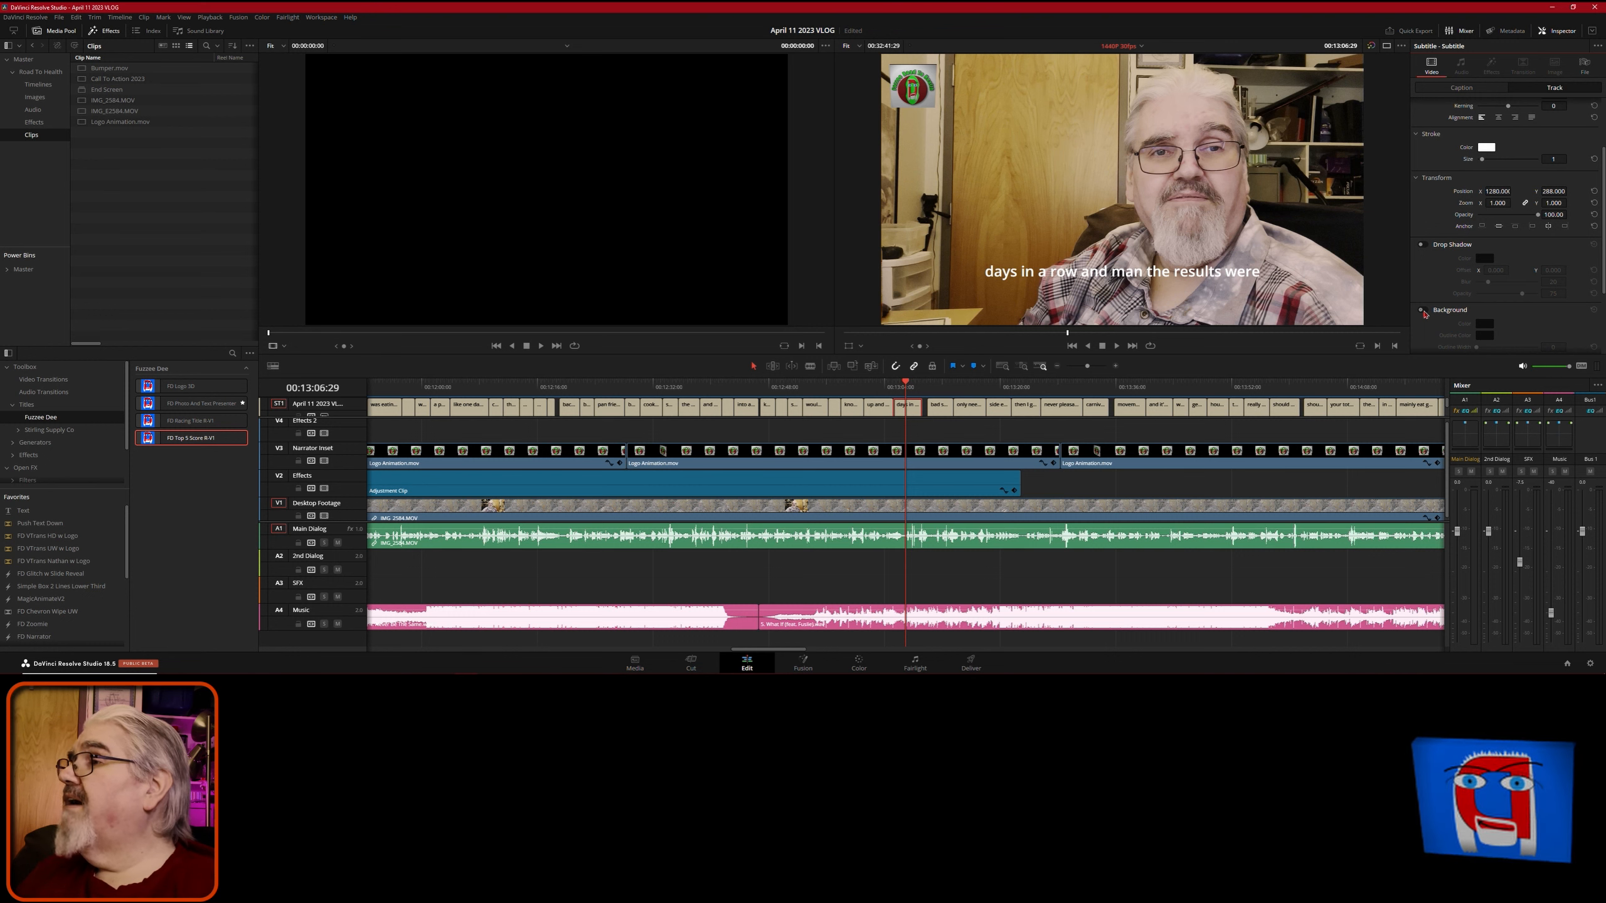
left_click(1458, 263)
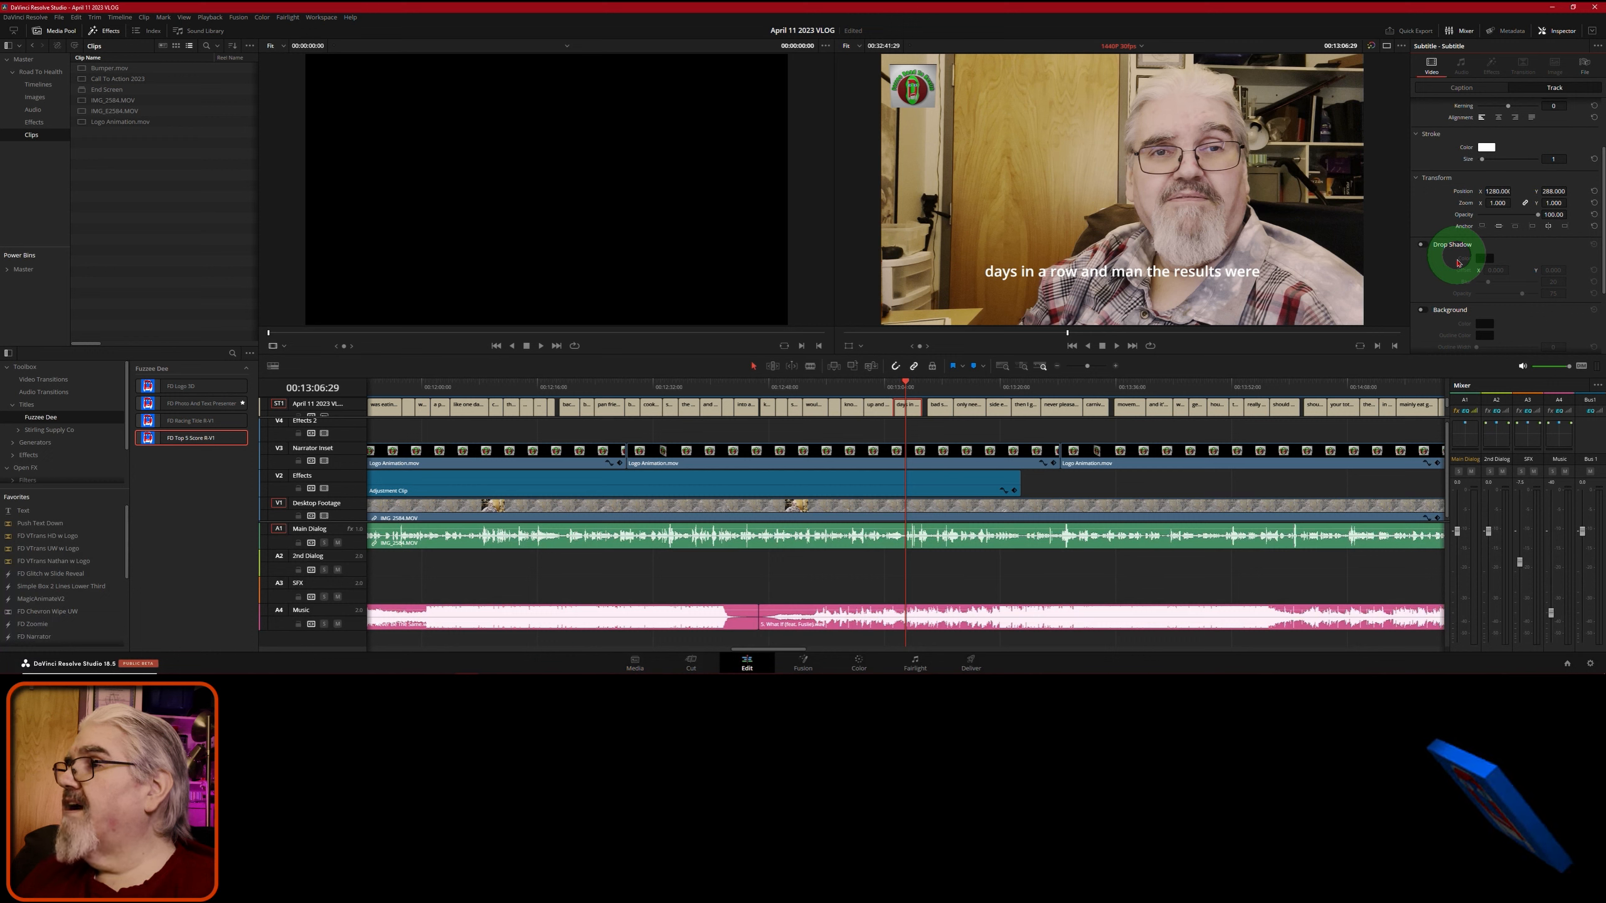
left_click(1422, 311)
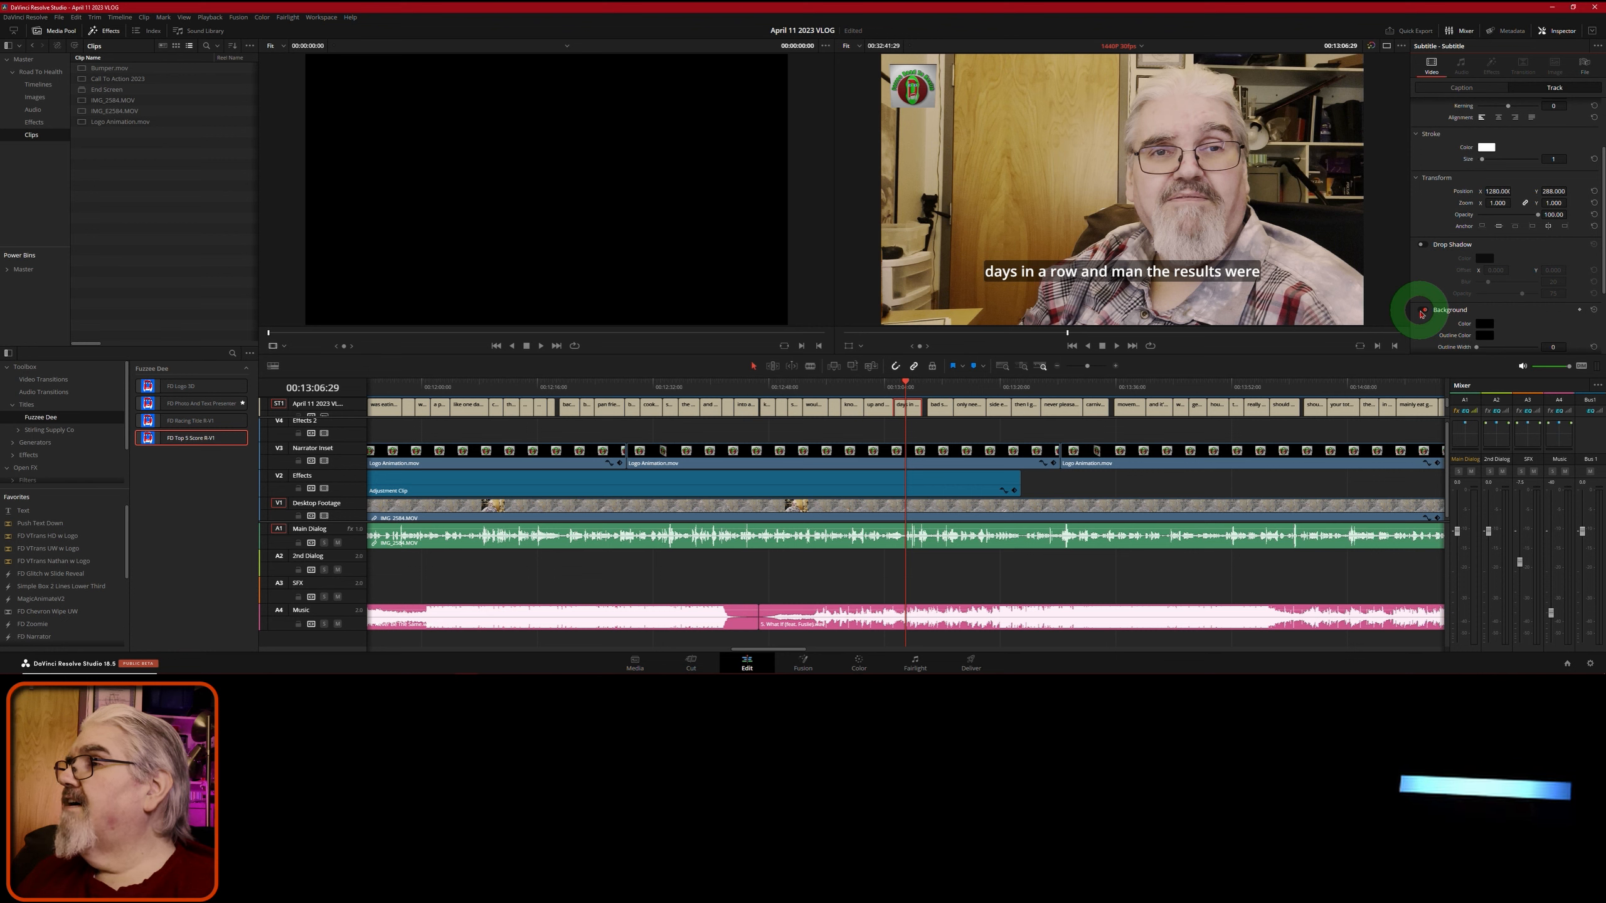
- Fit the whole edit in the timeline with the playhead at 00:00:17:19
scroll(1422, 314, "down", 2)
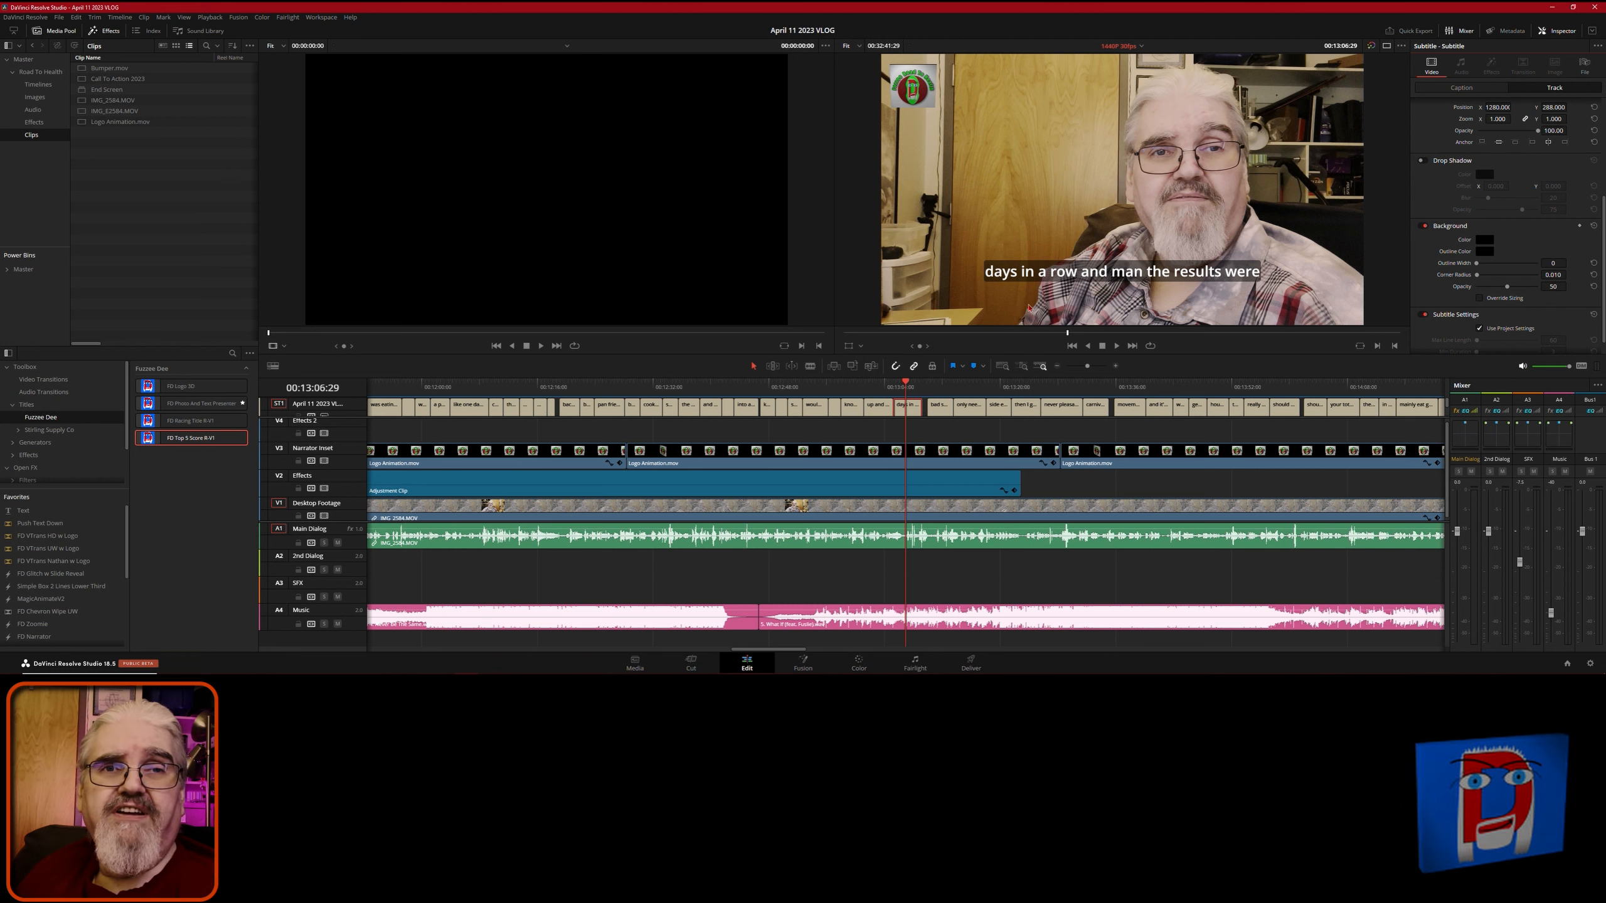
left_click(1356, 253)
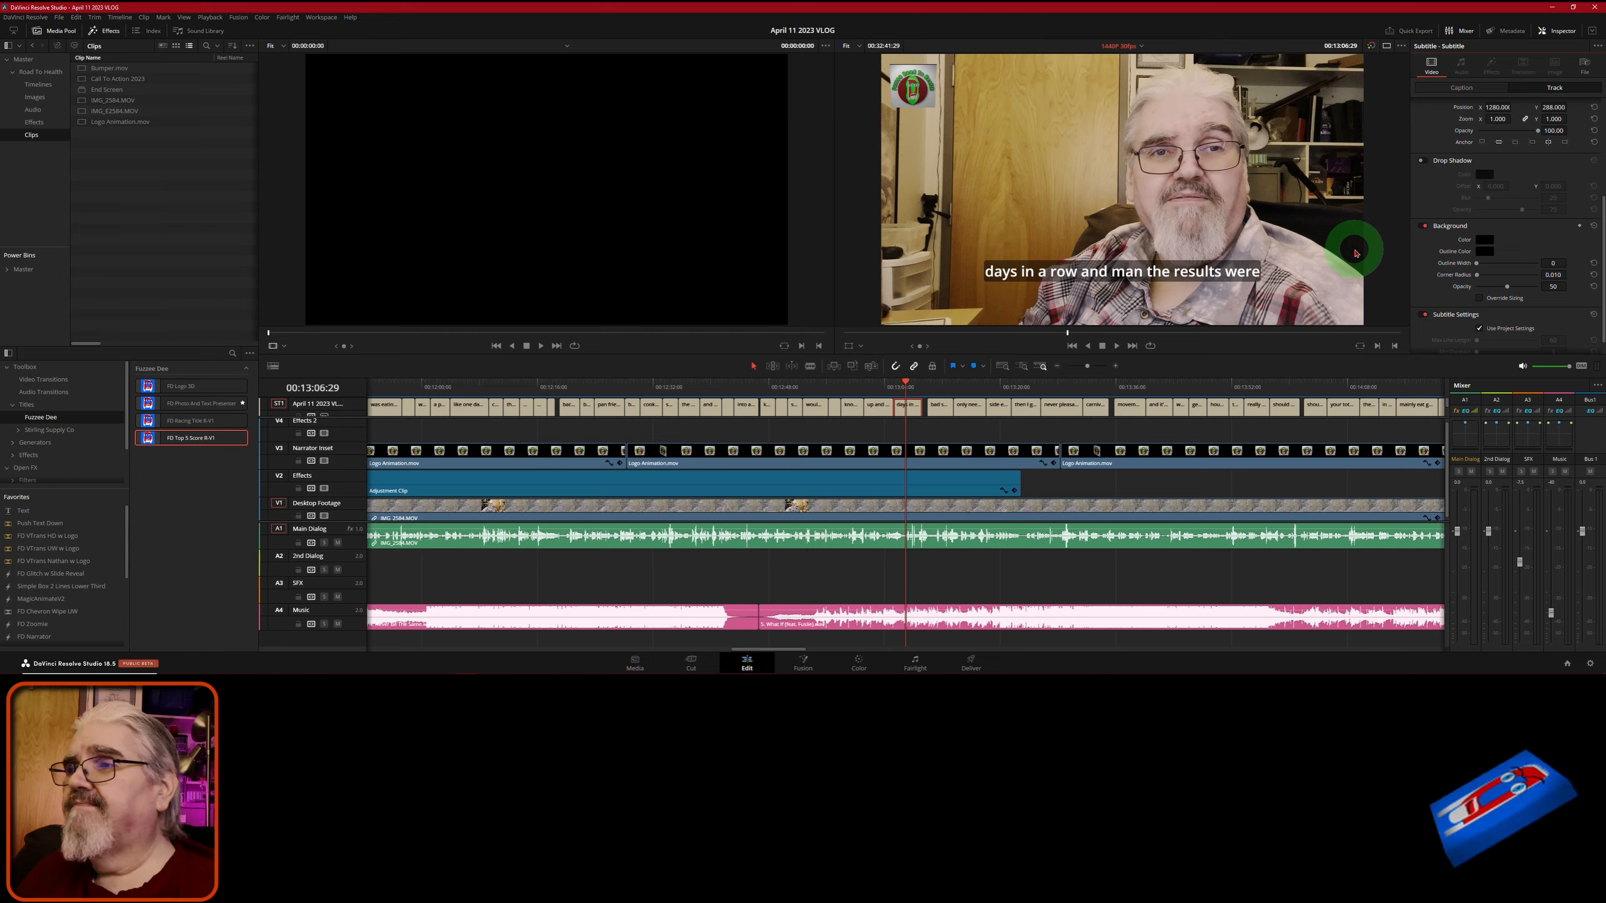
left_click(711, 438)
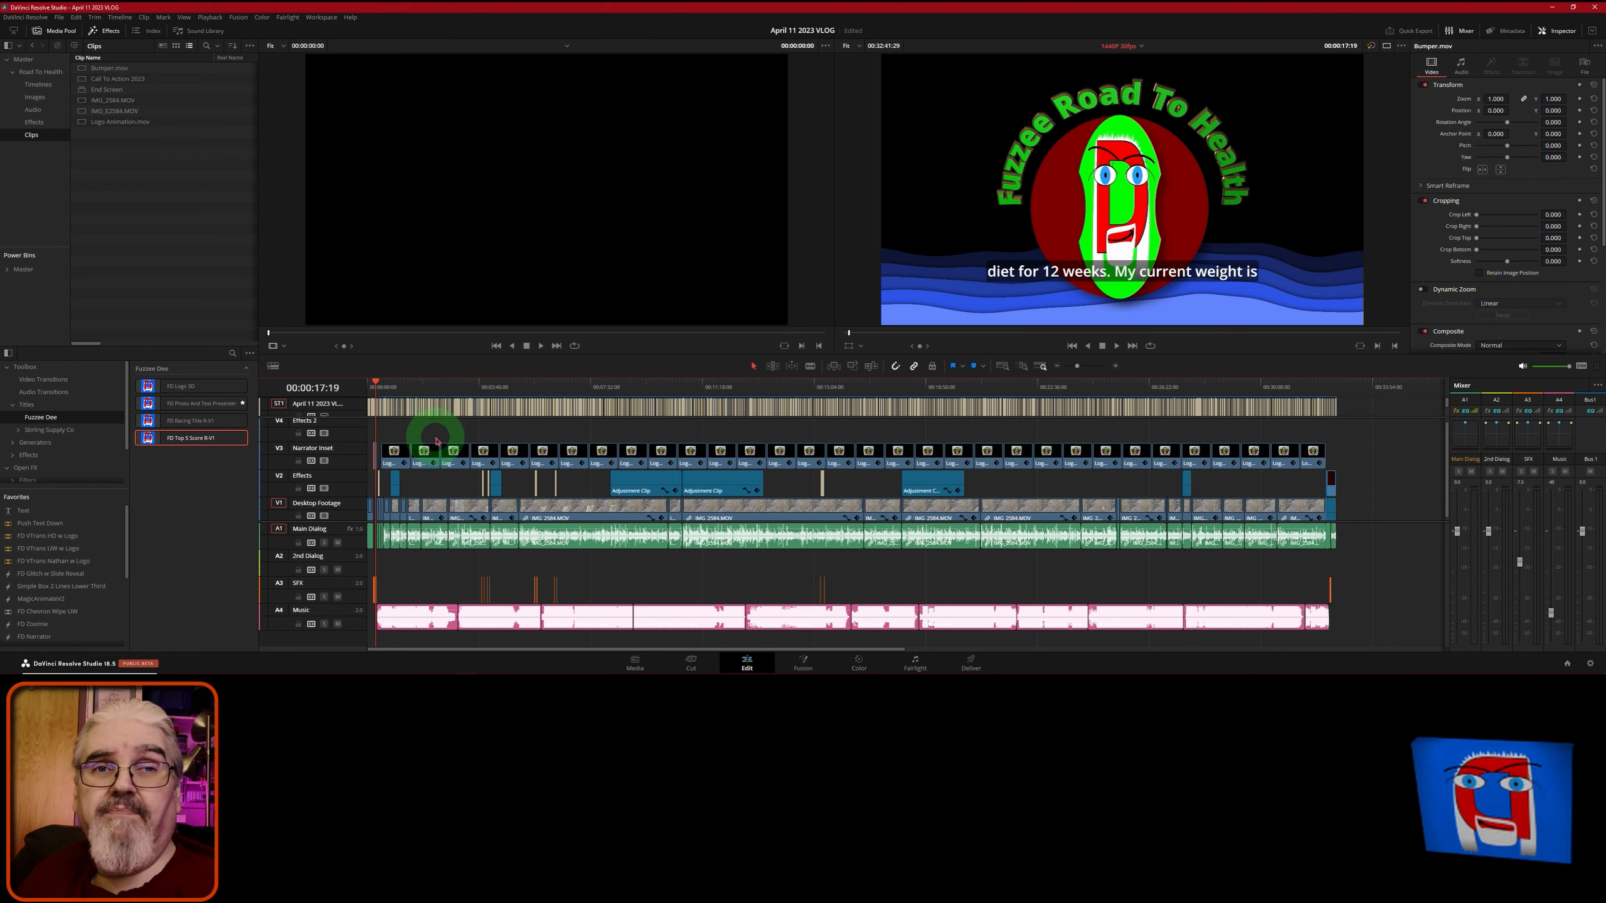
- Export the subtitle track as 'April 11 2023 VLOG.vtt' using the Subtitle Files (*.vtt) format
right_click(343, 409)
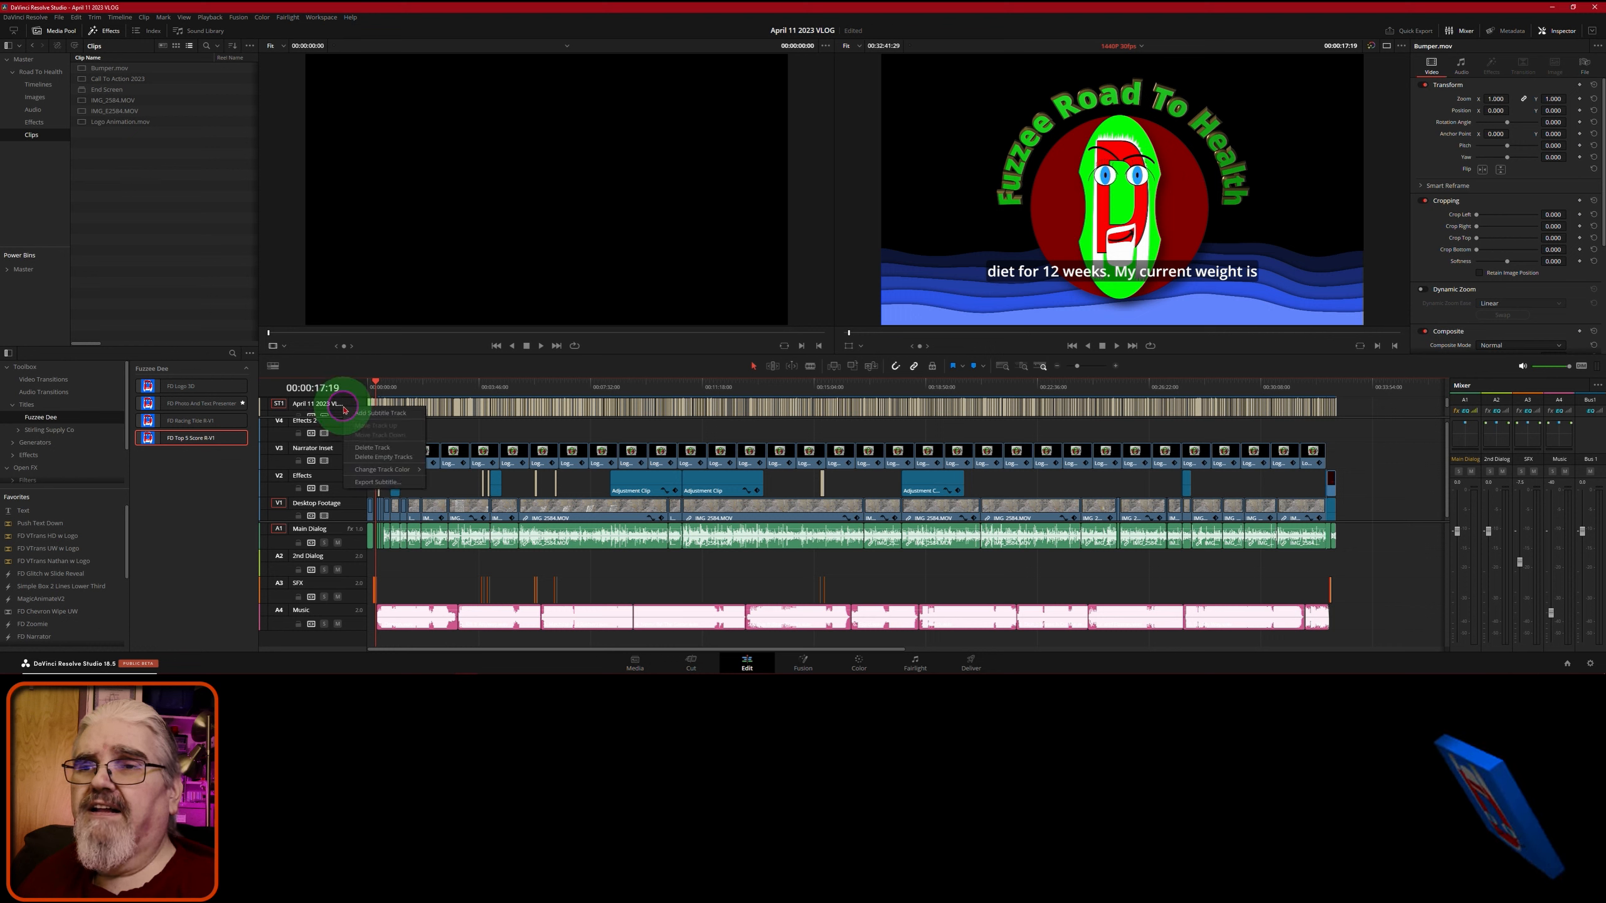
left_click(376, 483)
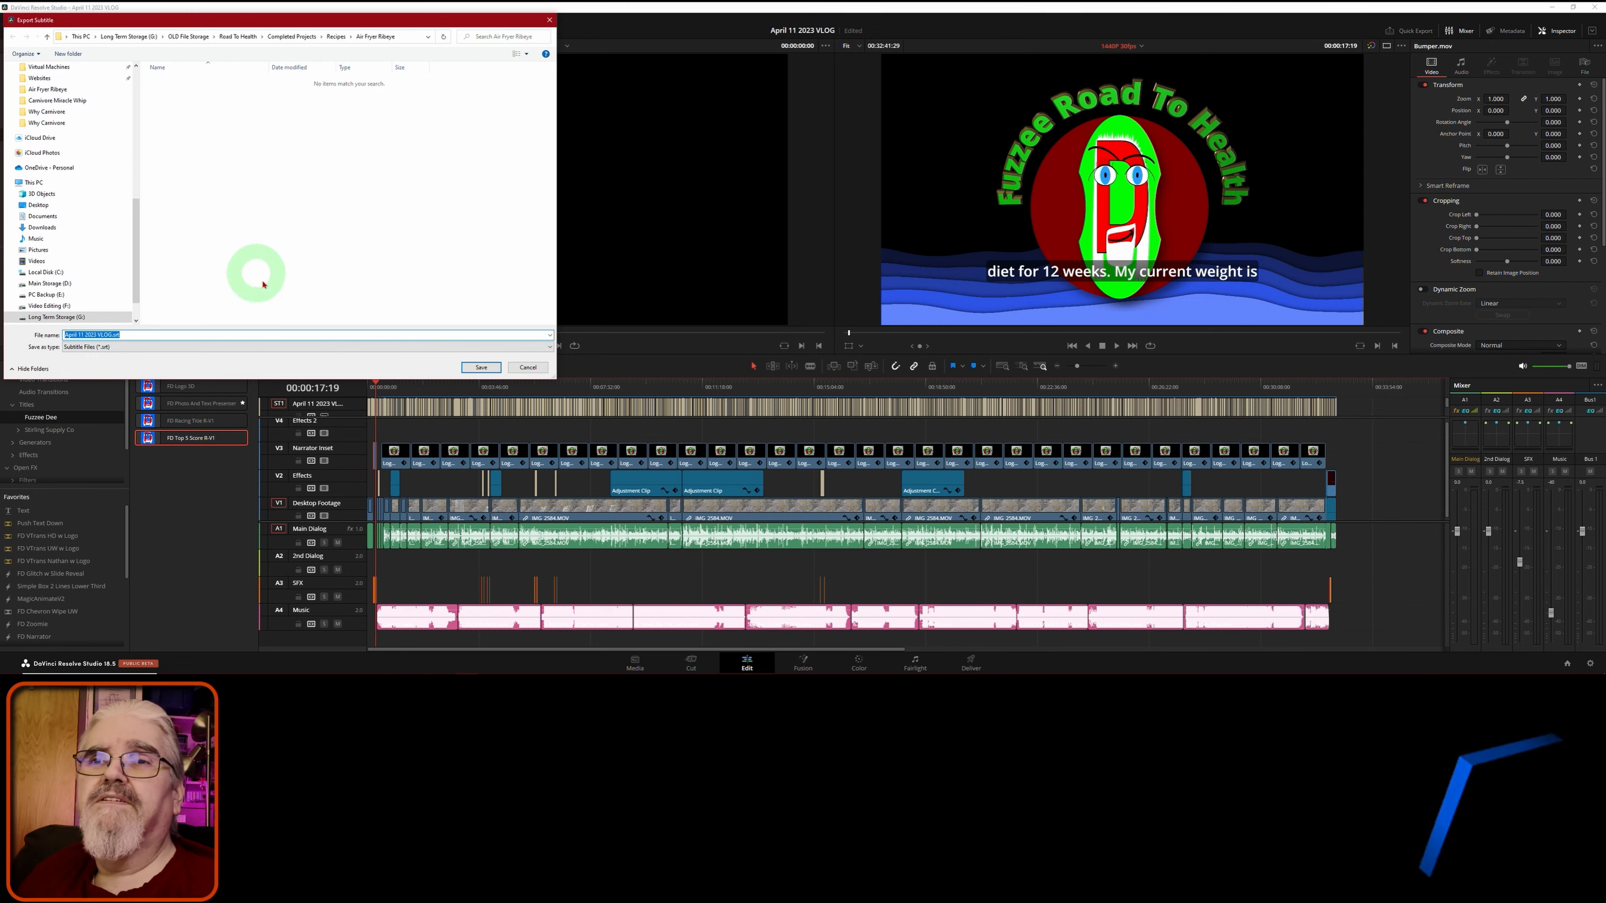
left_click(412, 348)
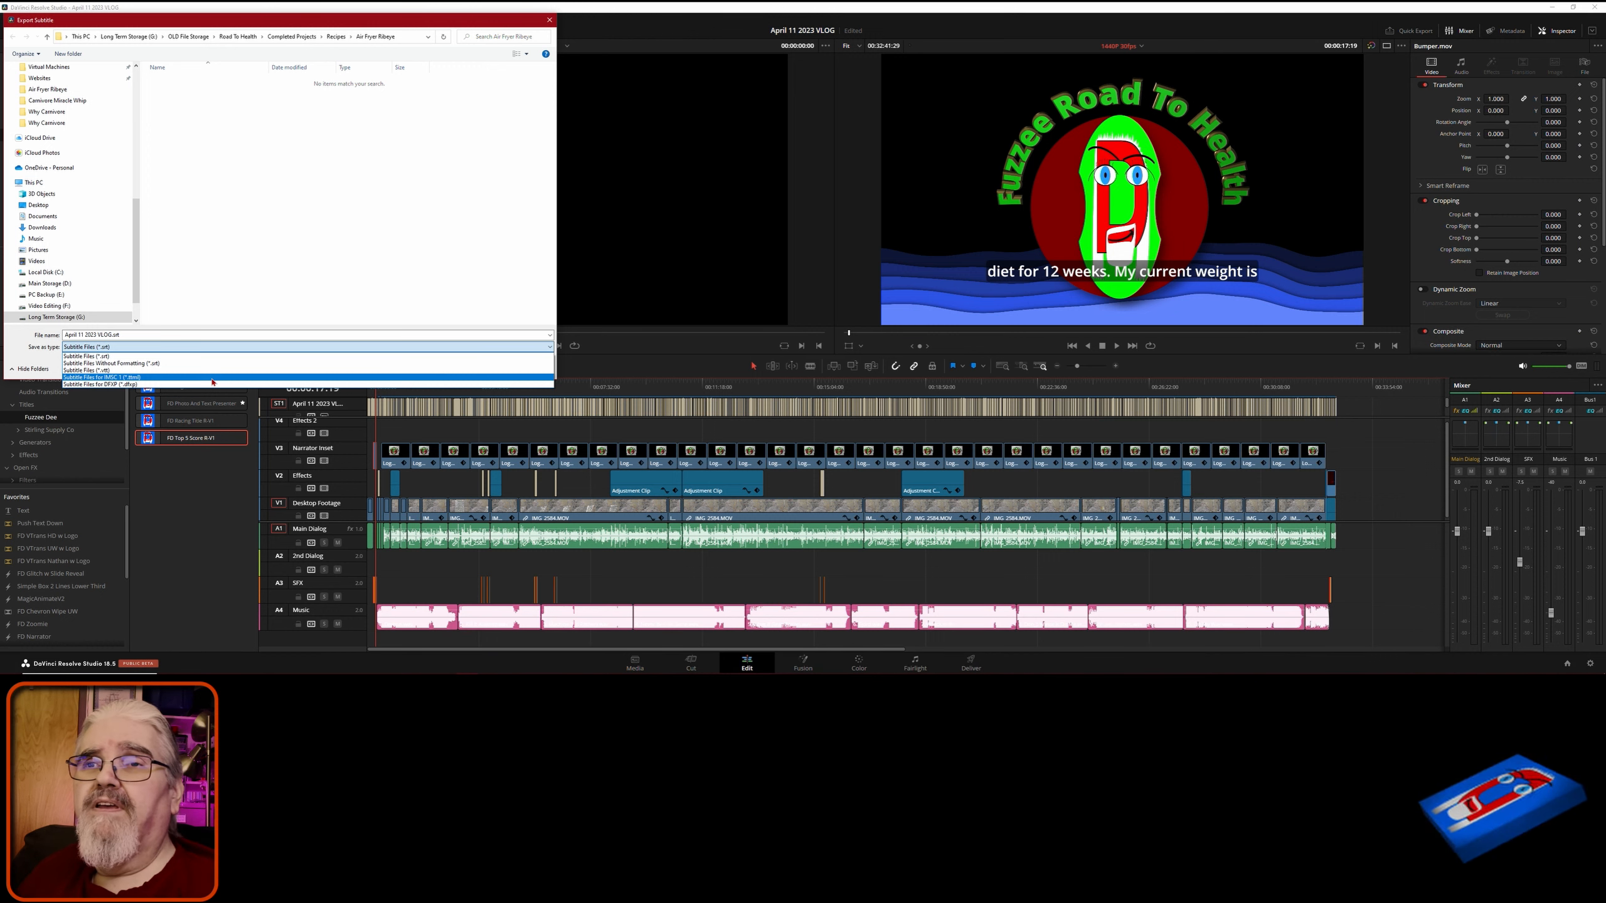
left_click(335, 230)
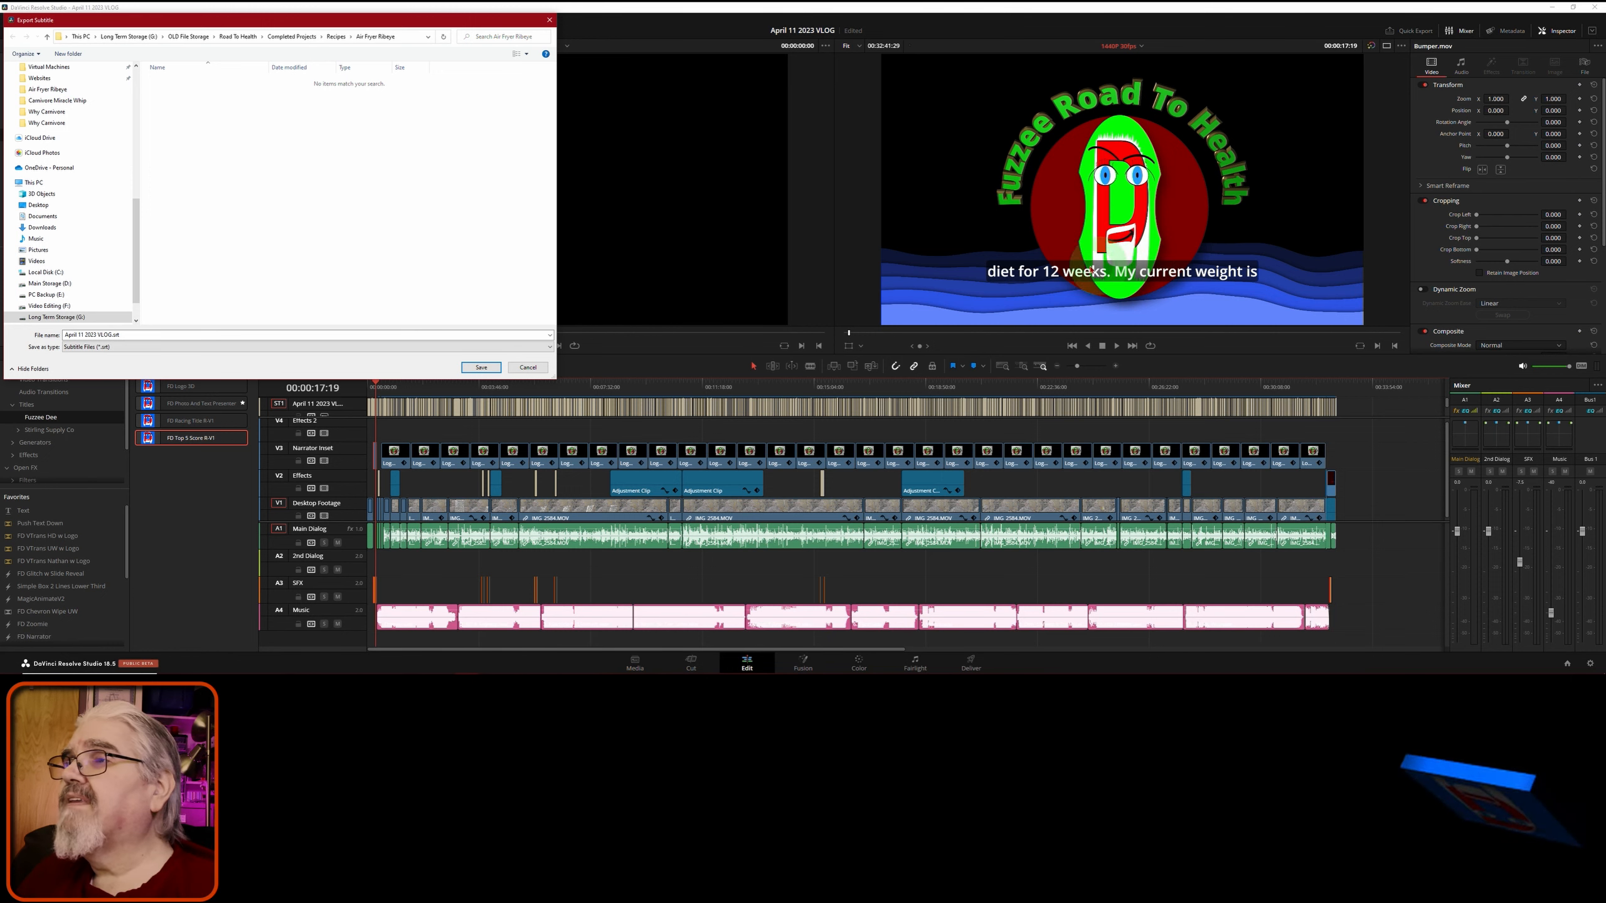
left_click(321, 347)
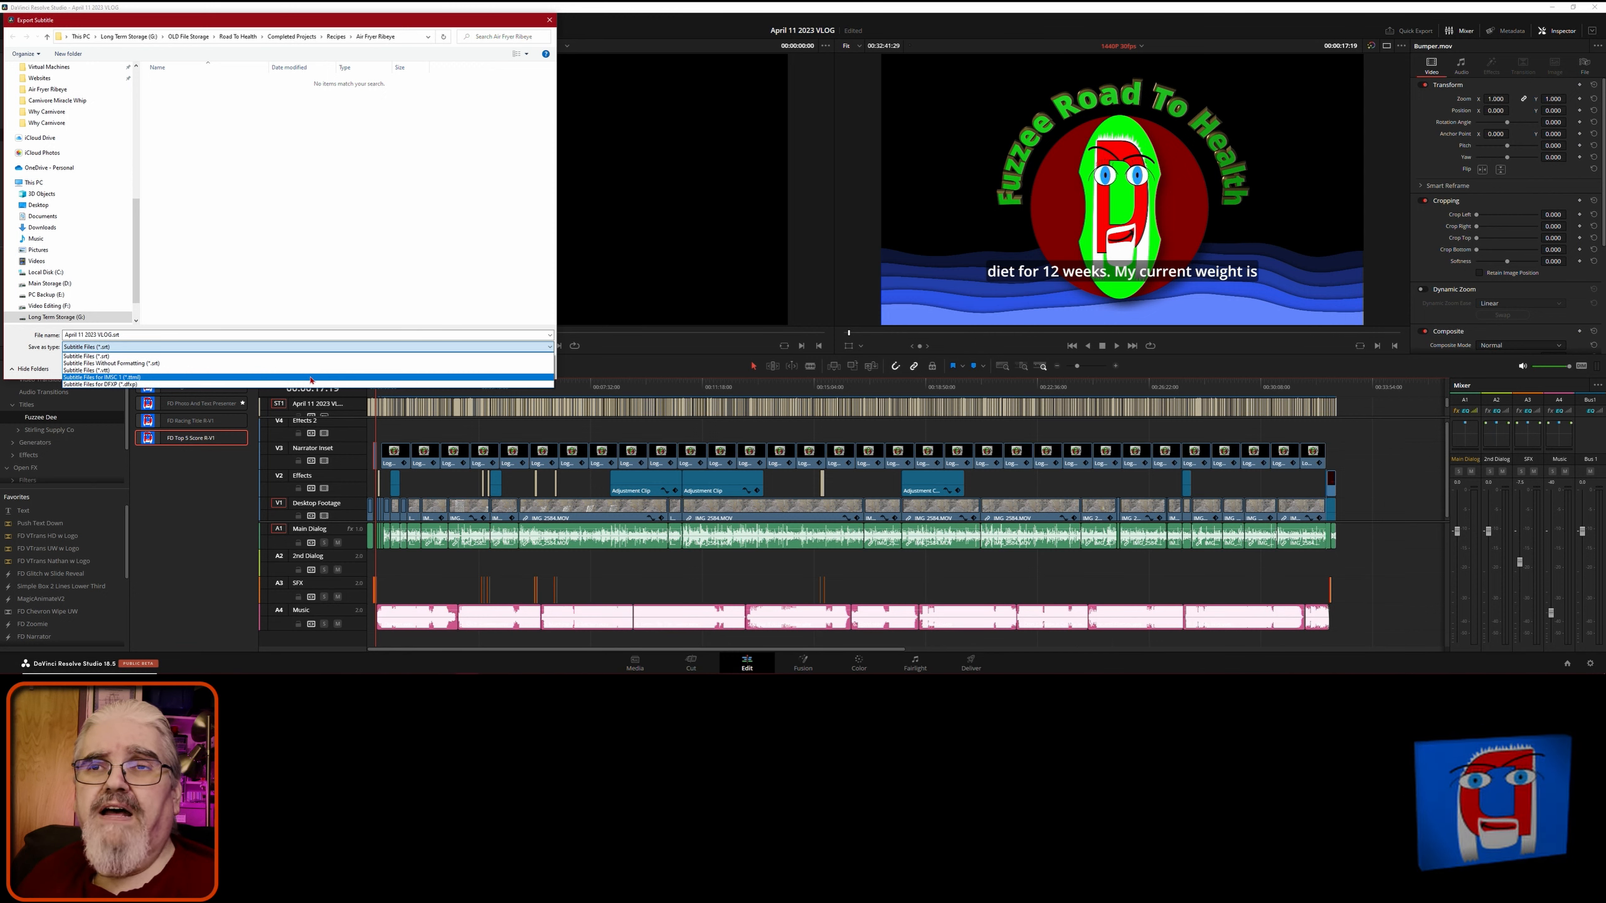
left_click(184, 358)
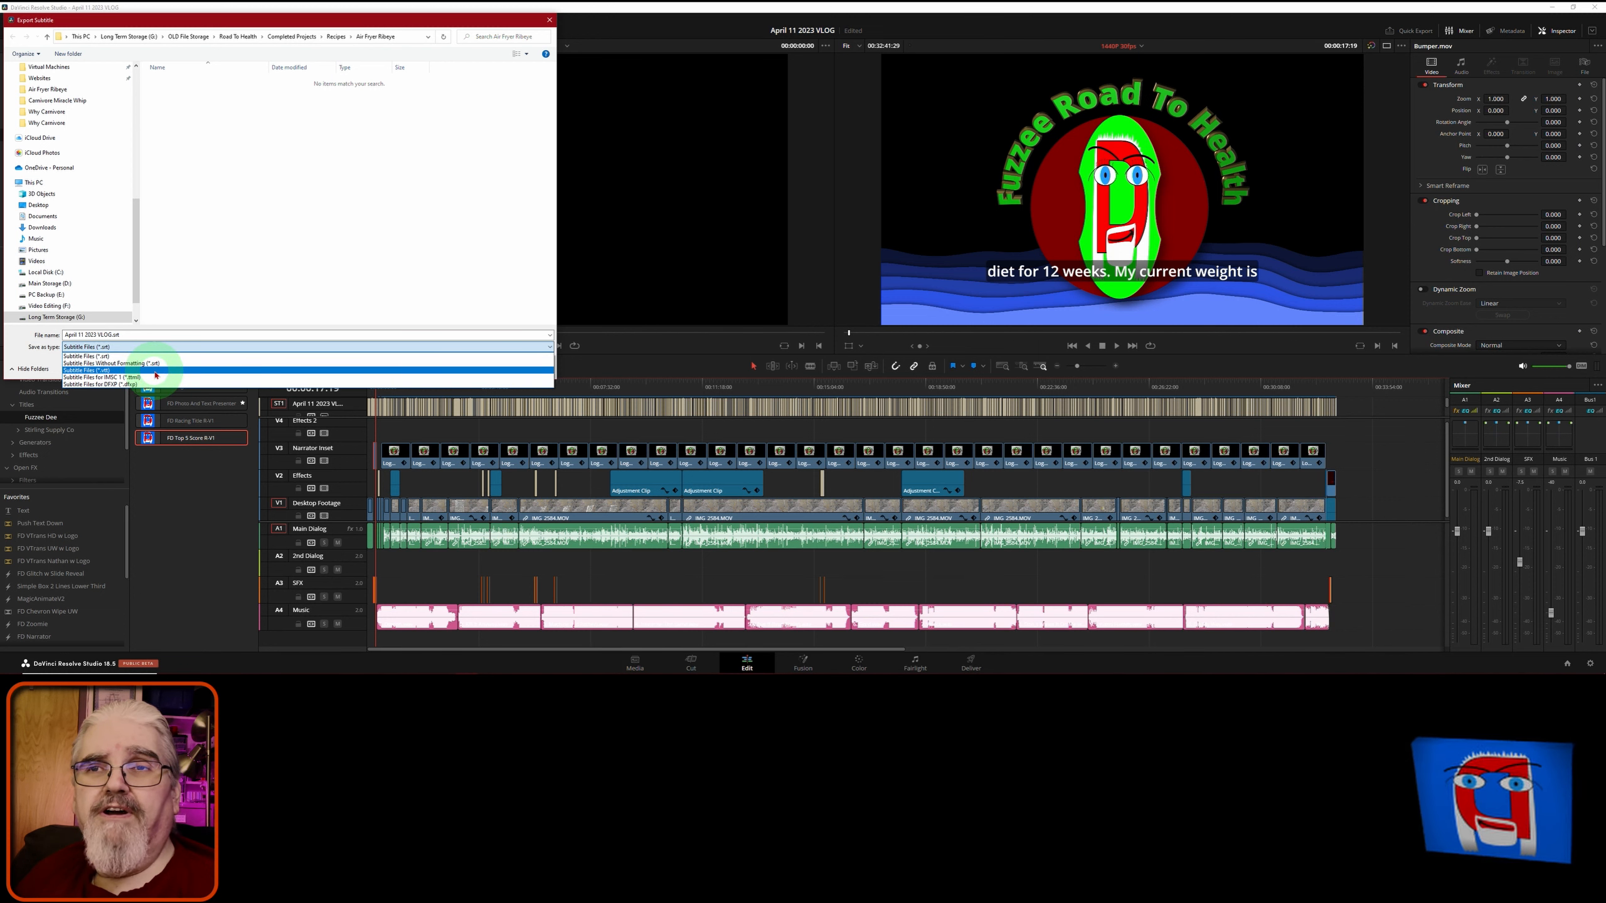
left_click(156, 372)
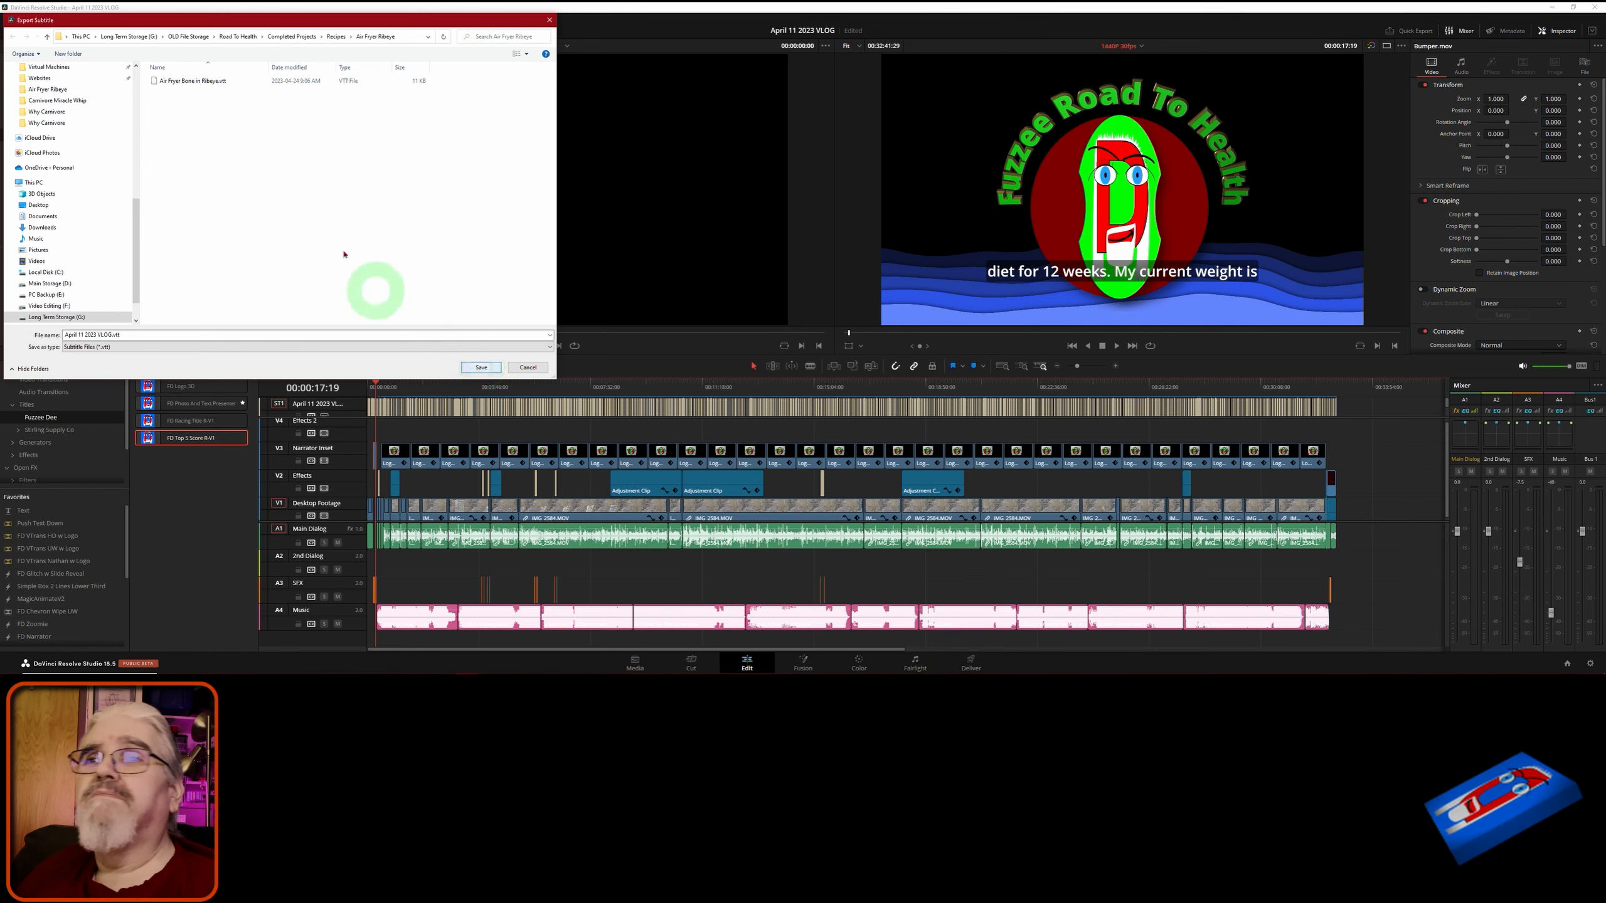
- Save the VTT file into Completed Projects > VLOGS > April 11 VLOG
left_click(309, 40)
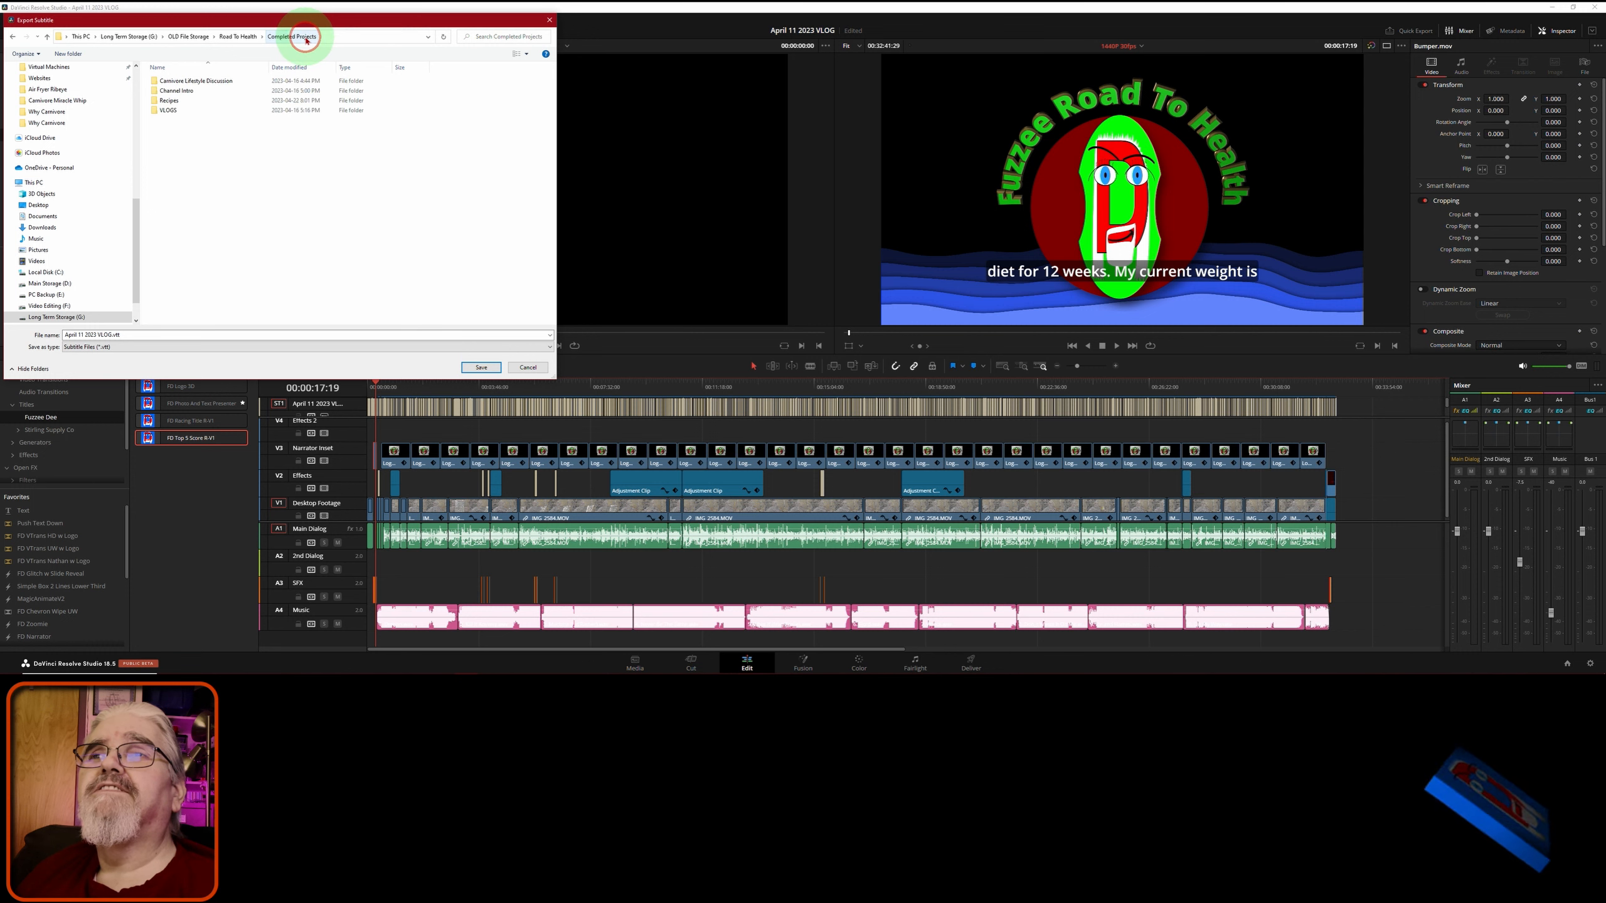
double_click(155, 110)
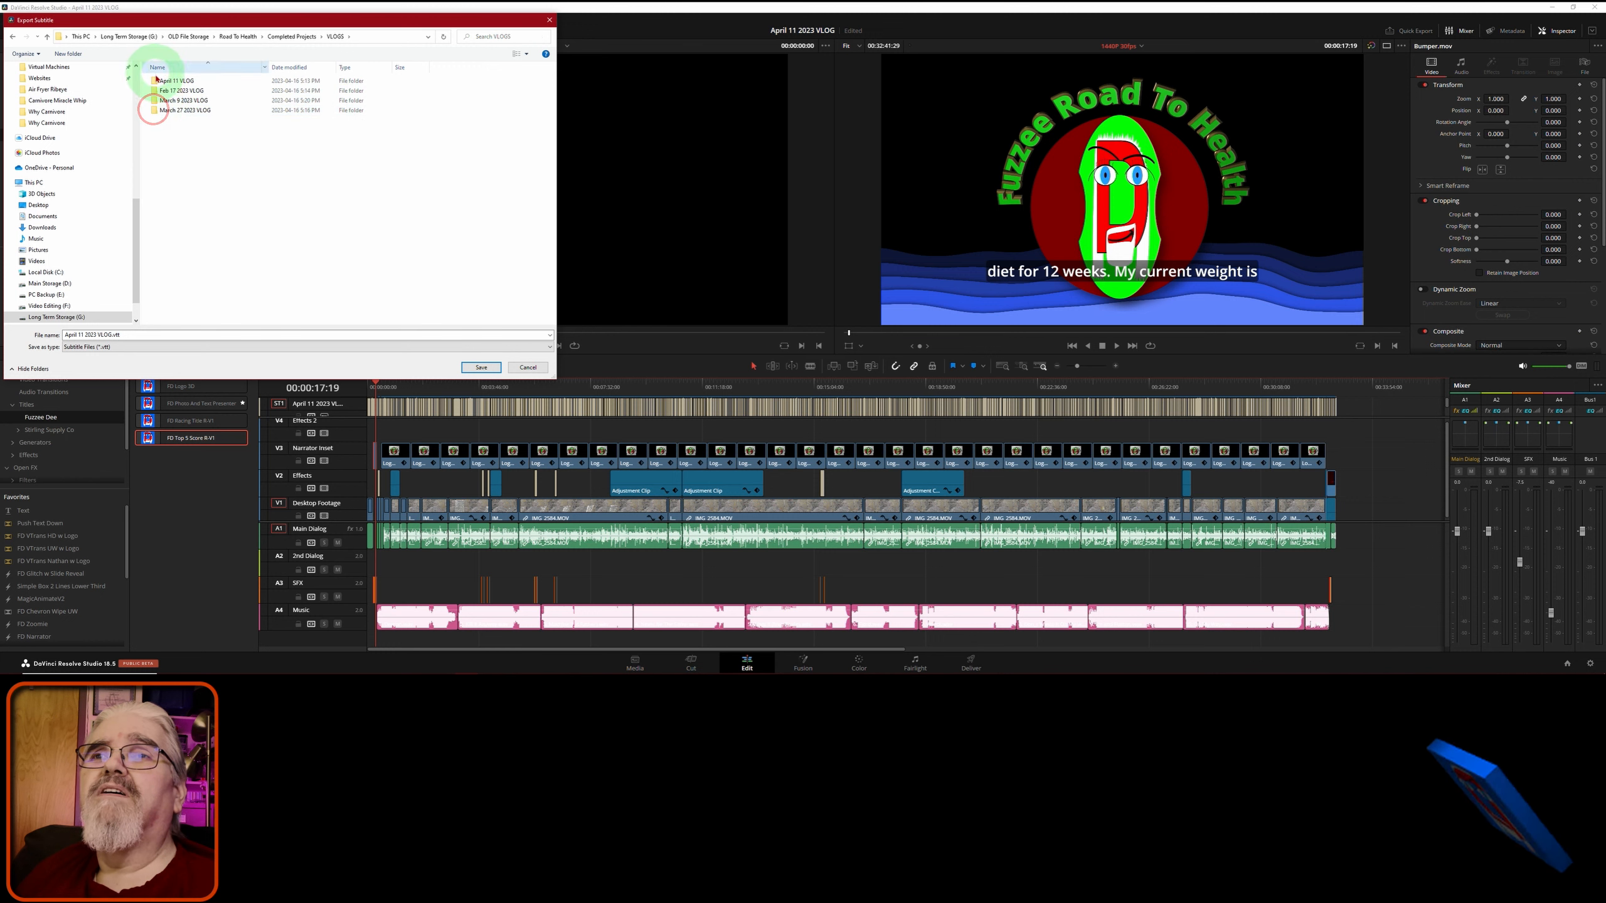
double_click(157, 79)
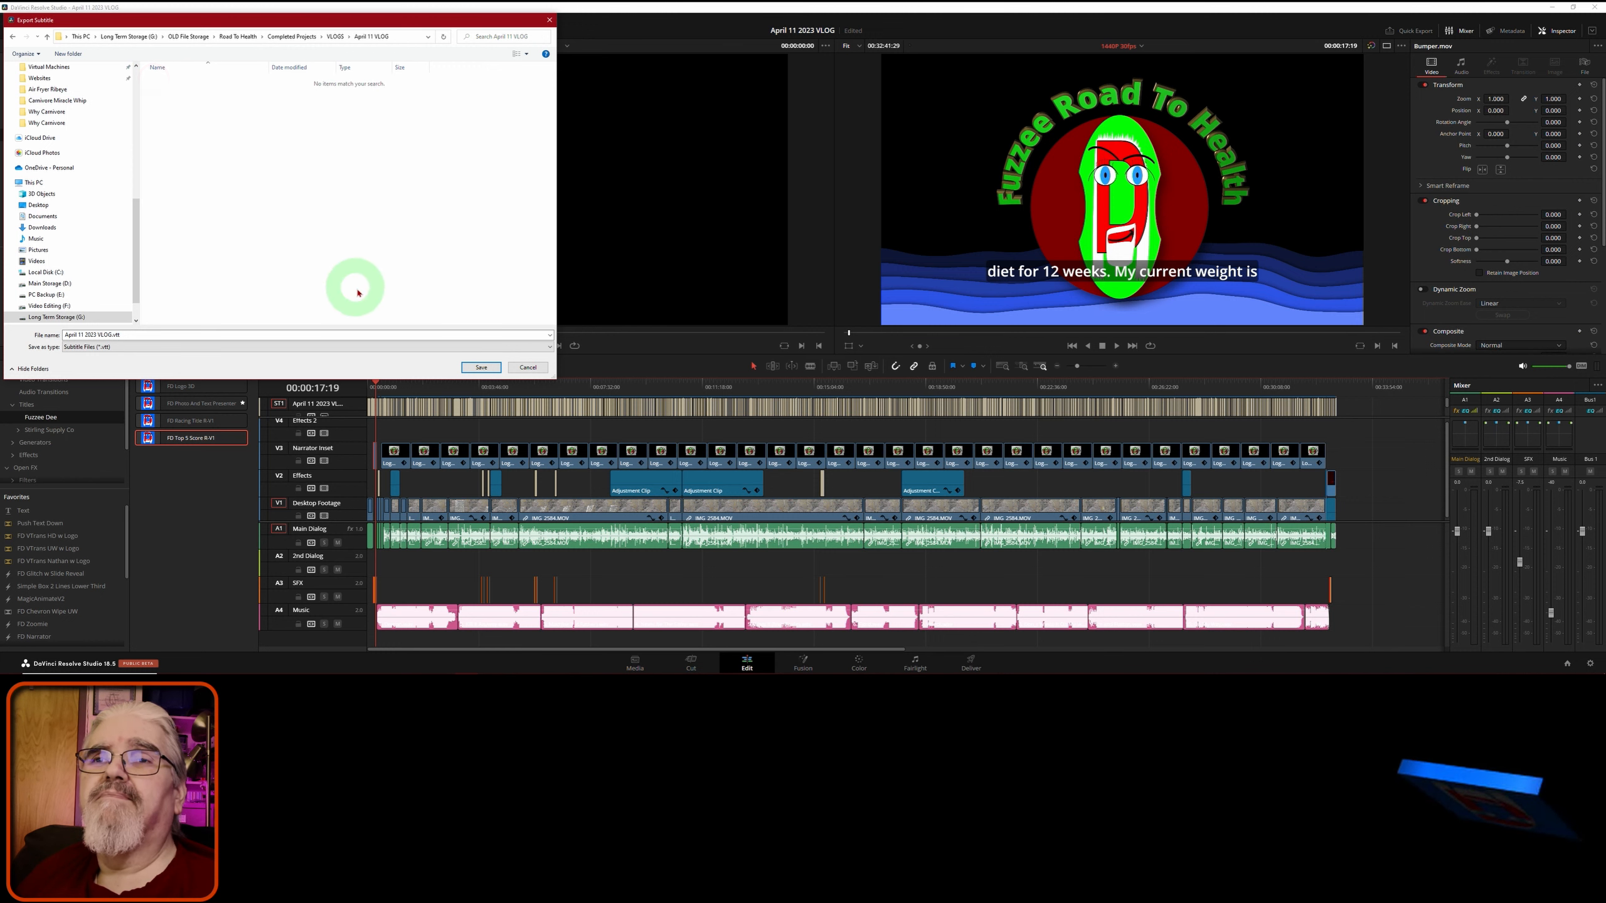
left_click(483, 368)
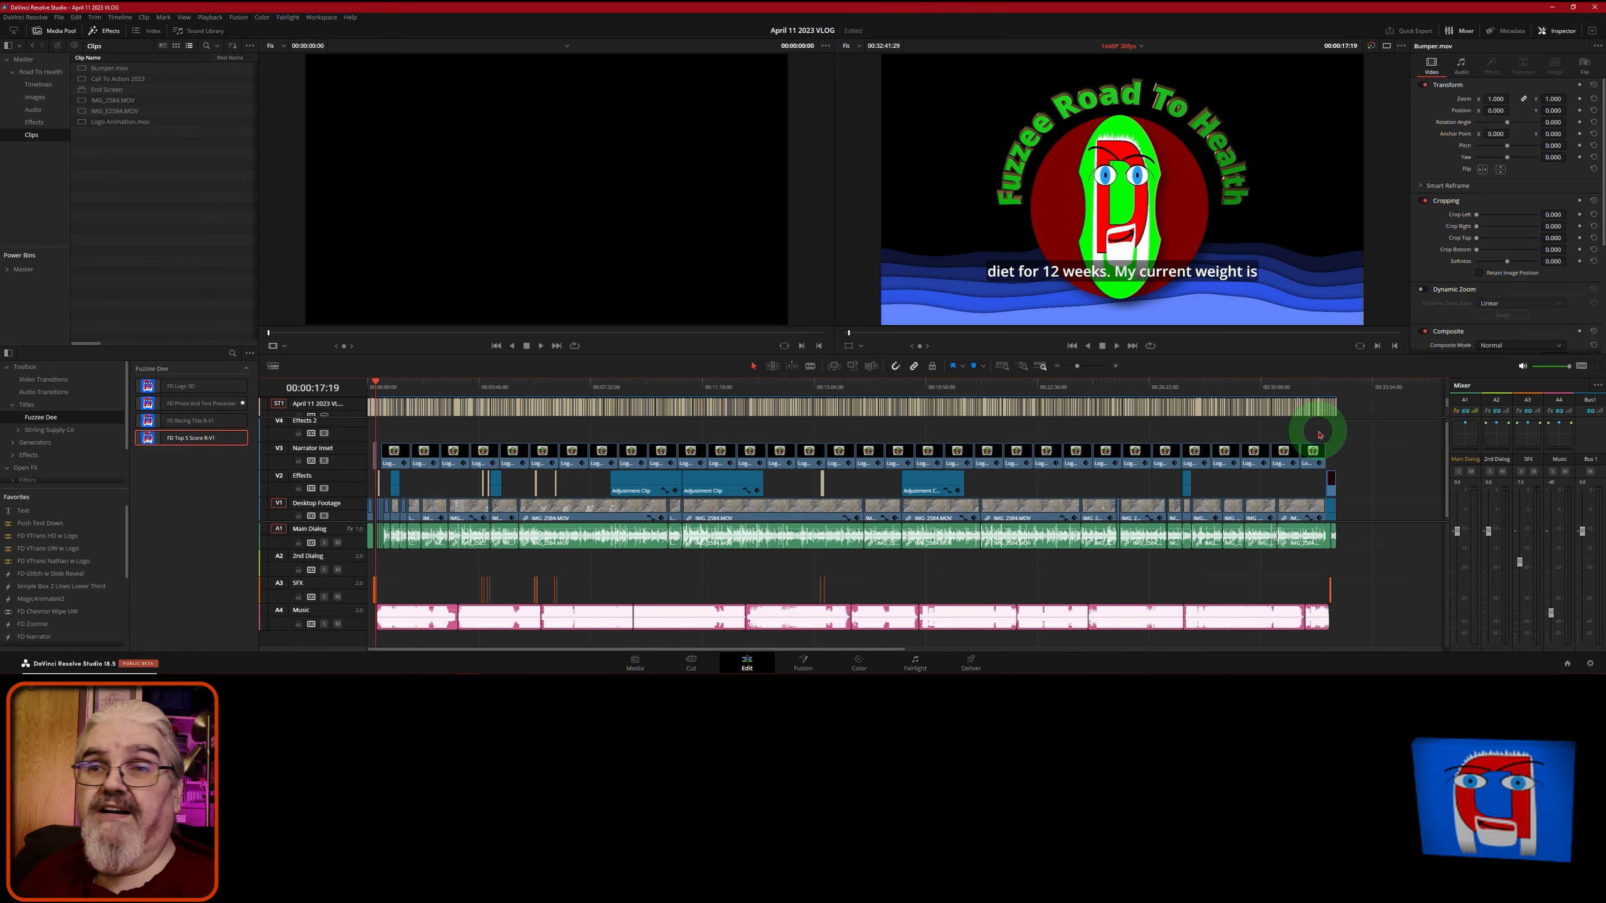
- Switch to the Deliver page and fit the whole programme in its timeline with Shift+Z
left_click(972, 663)
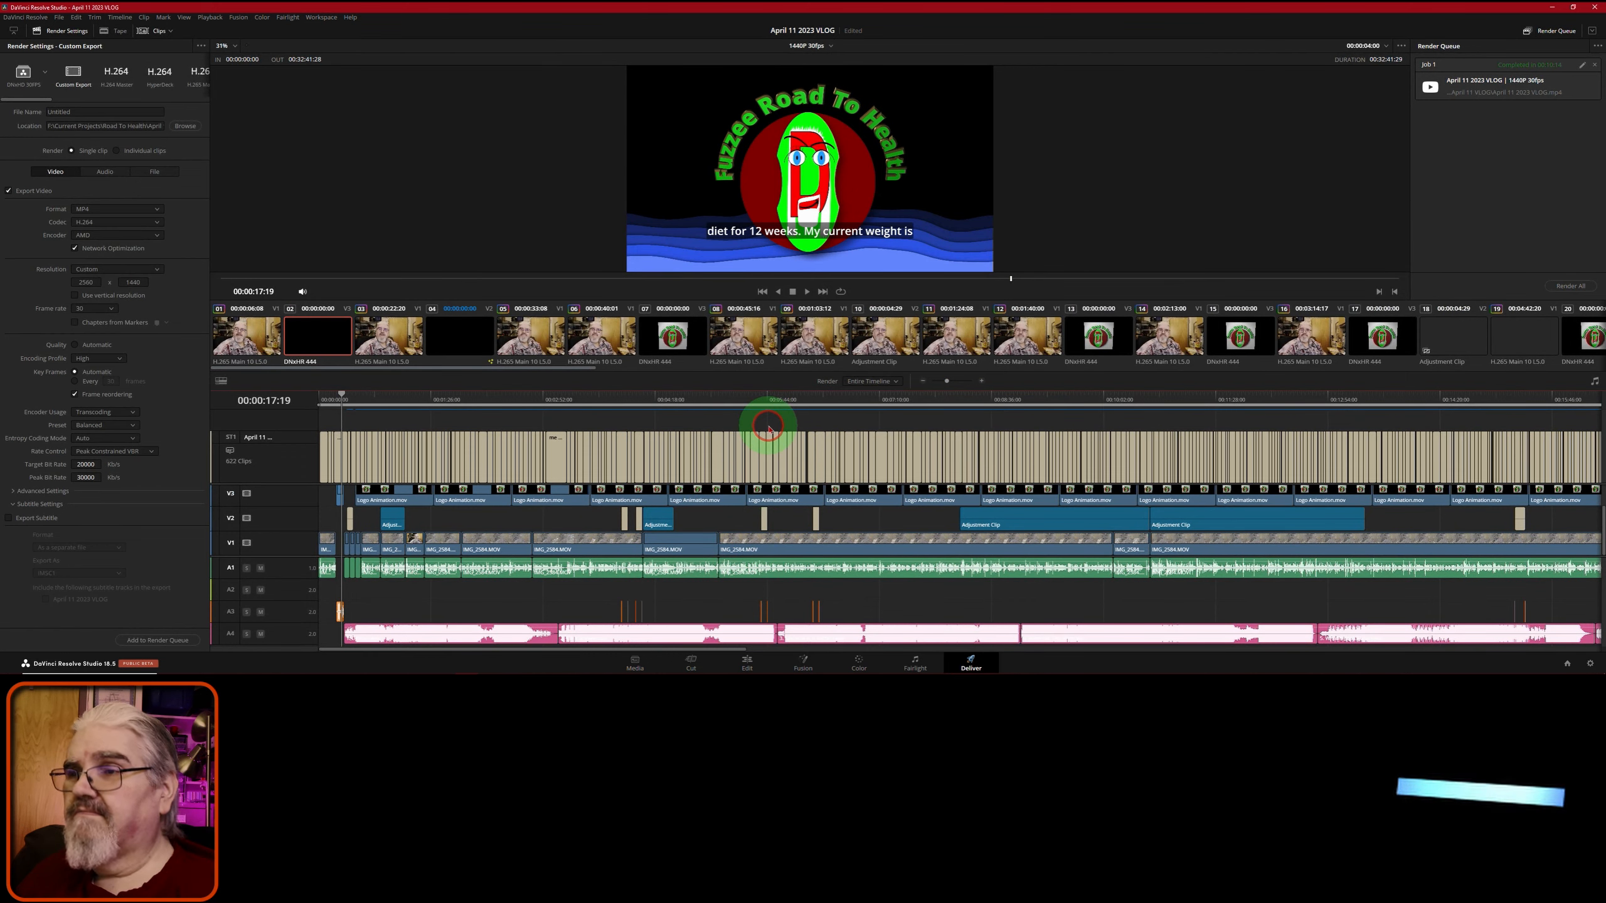
scroll(770, 430, "up", 4)
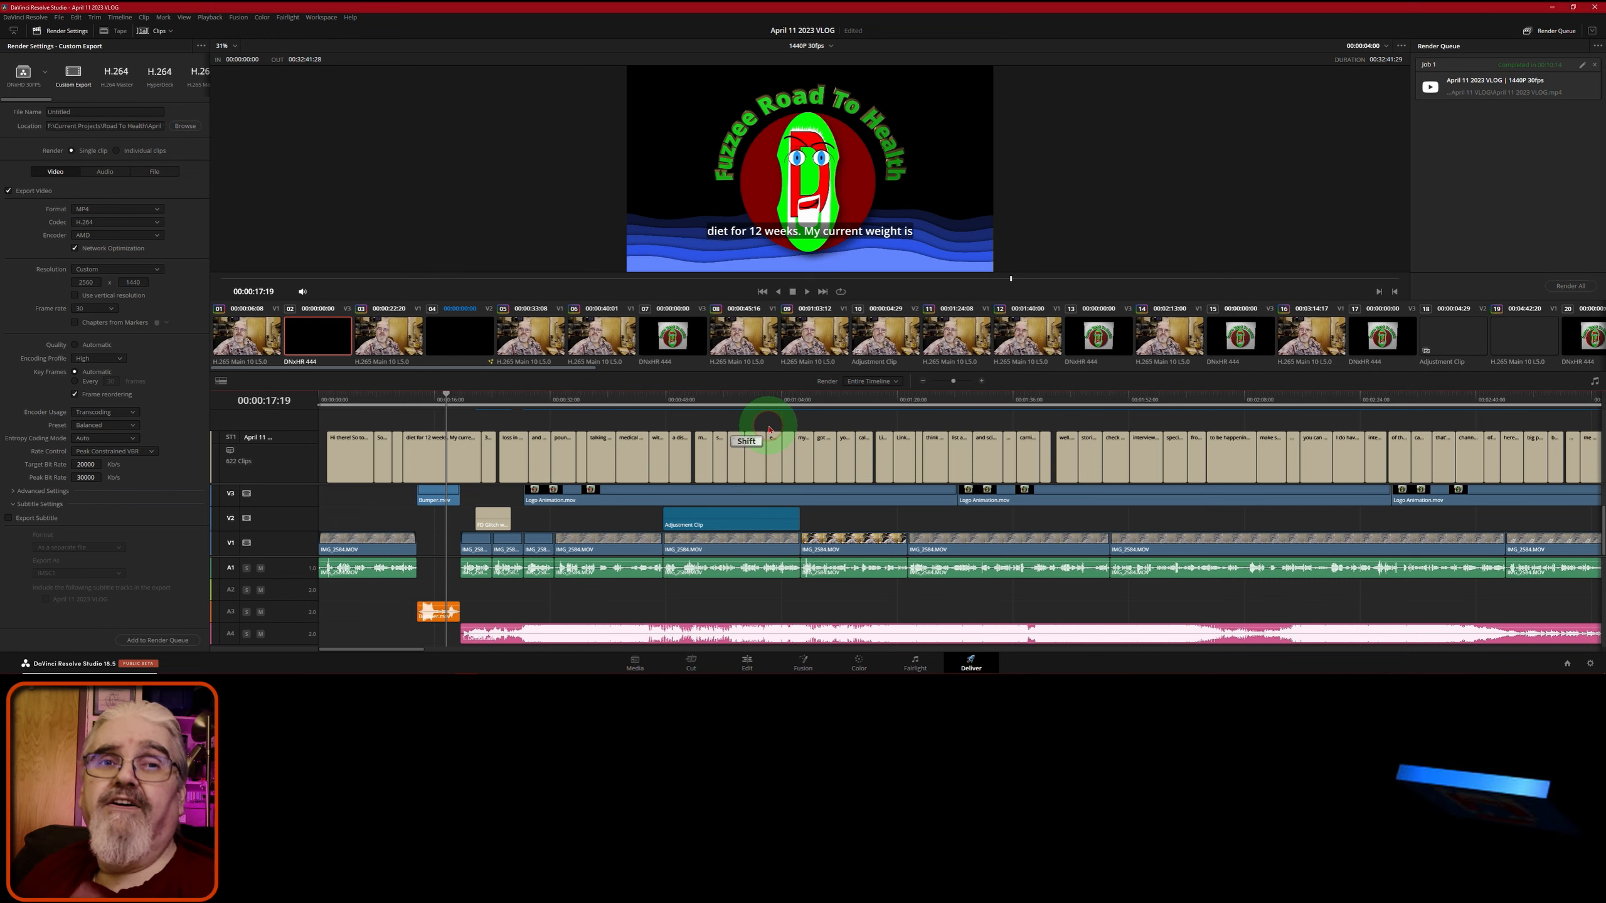
key("shift+z")
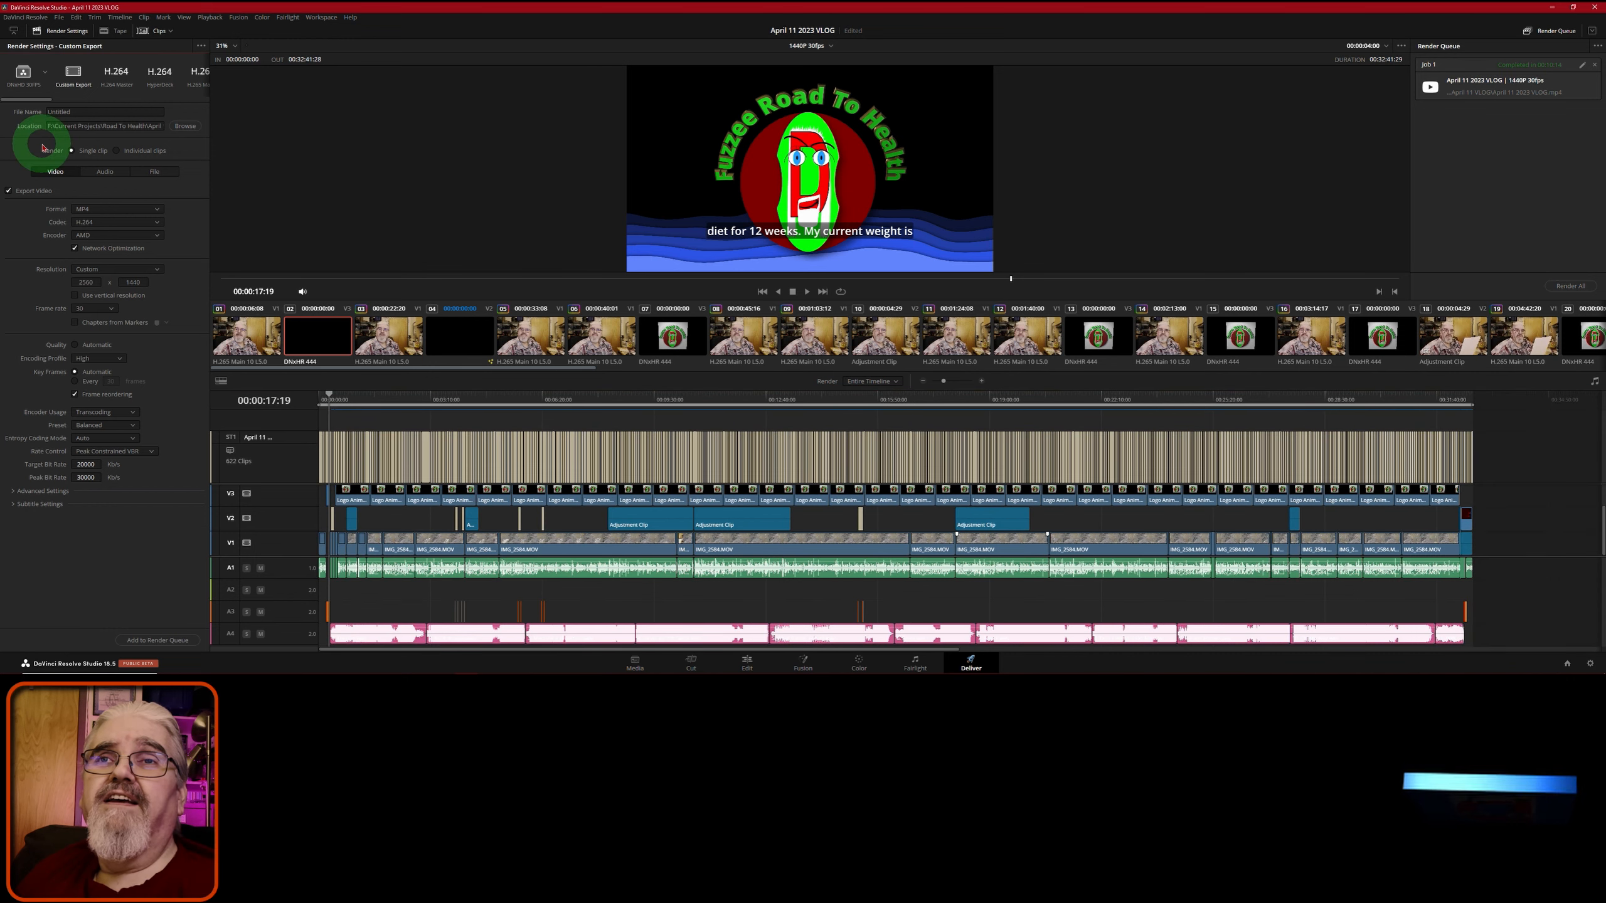
- Scroll the render preset strip right to reveal the H.265, YouTube, Vimeo and Twitter presets
left_click_drag(27, 104, 34, 105)
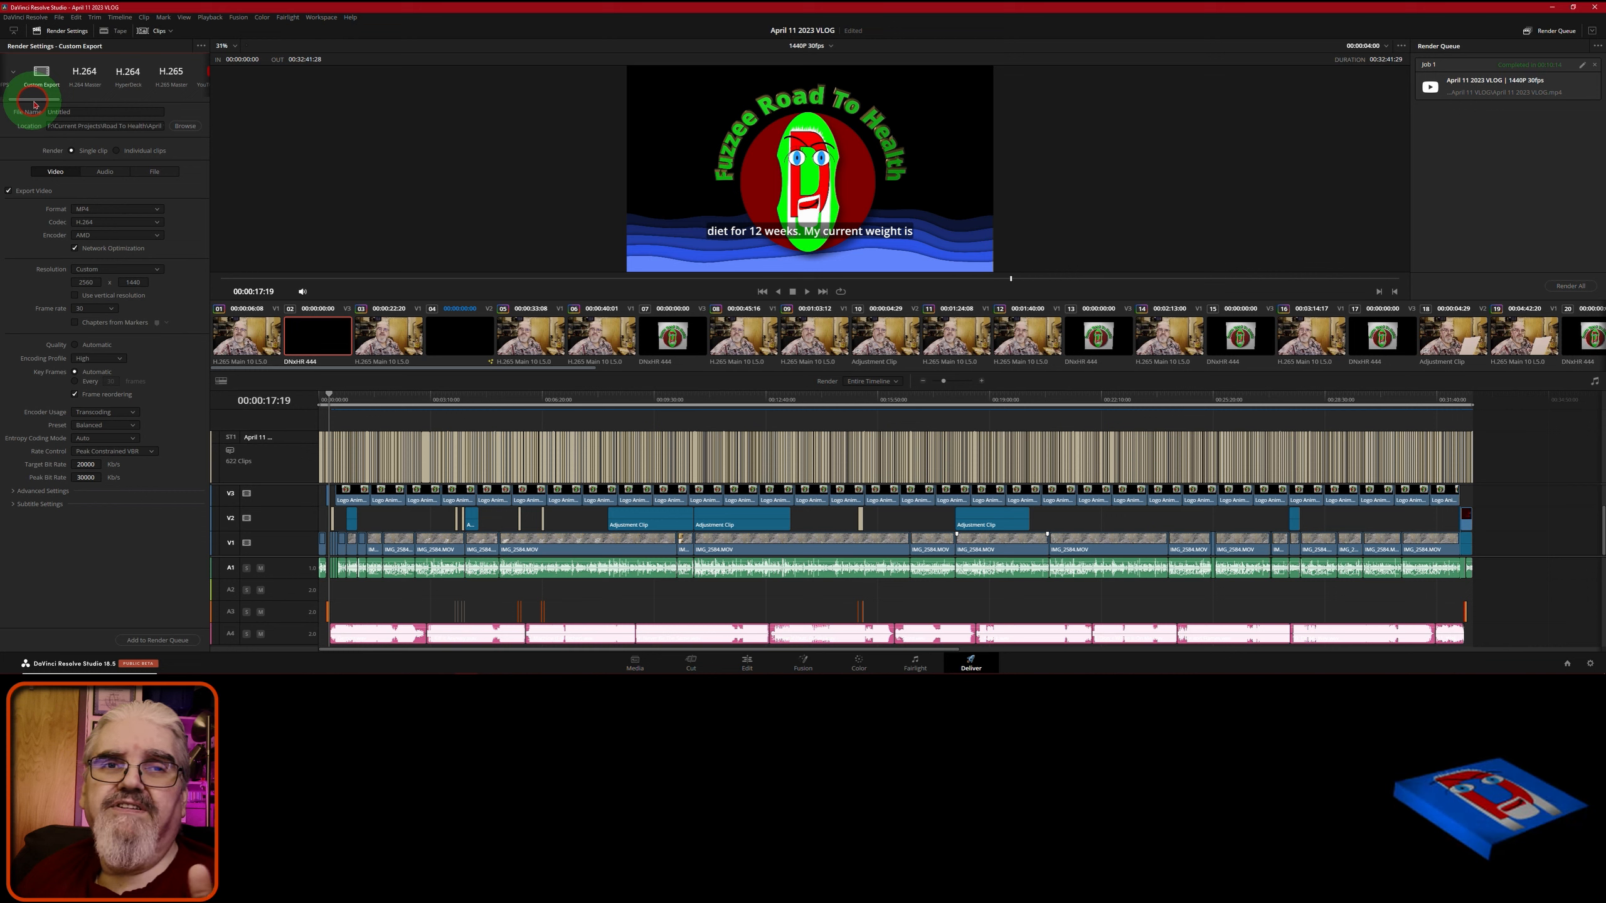
left_click_drag(35, 100, 130, 151)
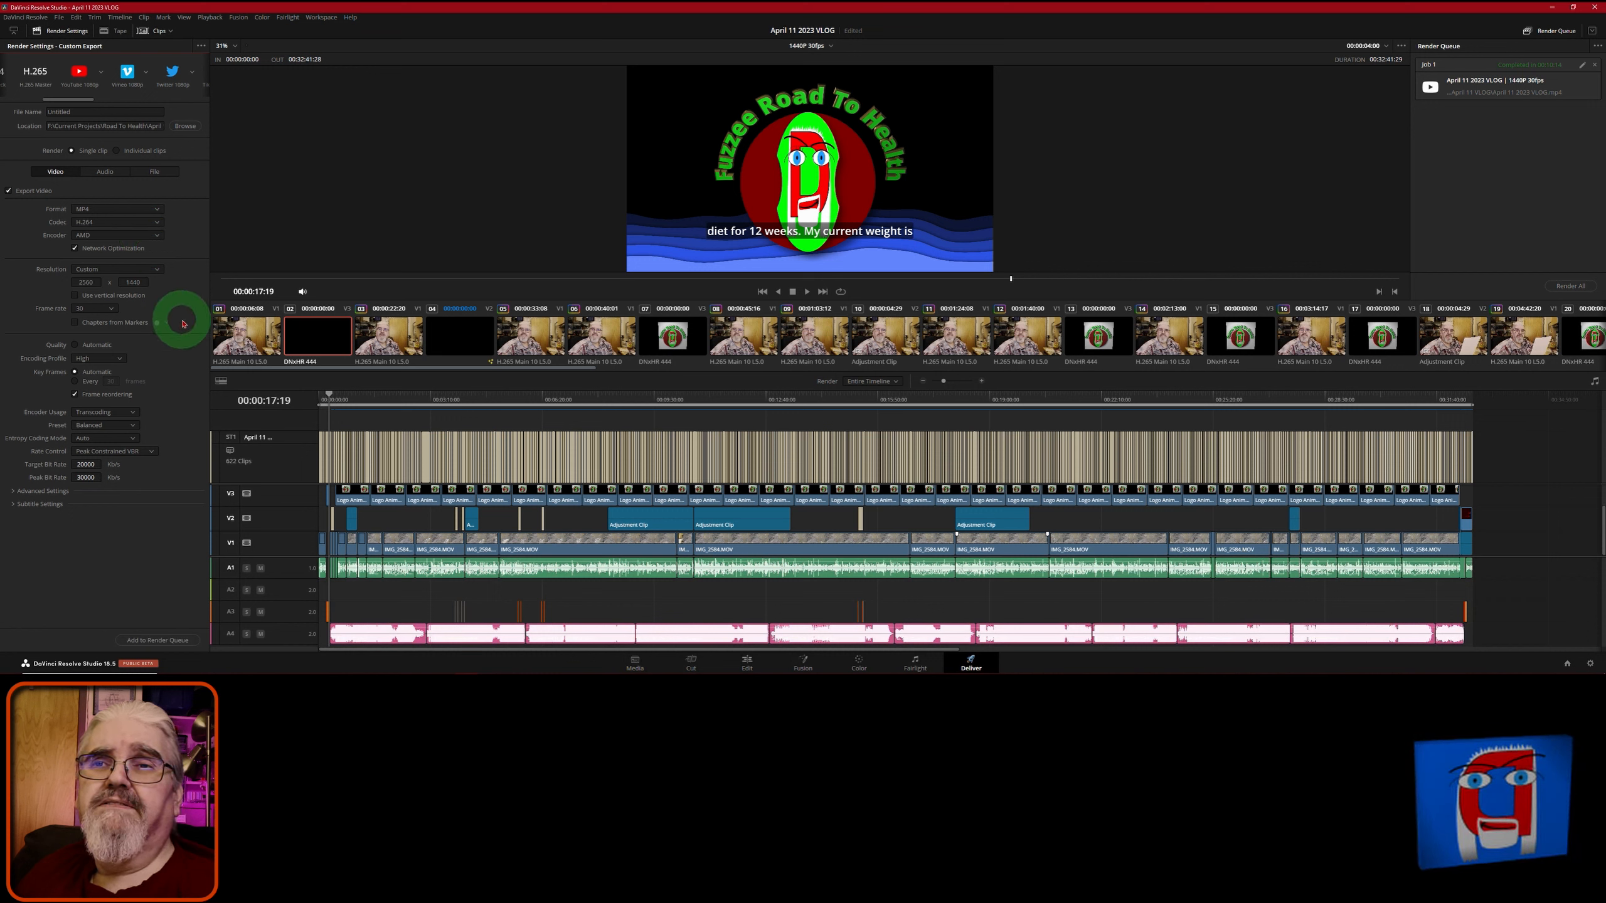
- Export the April 11 2023 VLOG subtitle track as a separate WebVTT file and queue the render
left_click(13, 505)
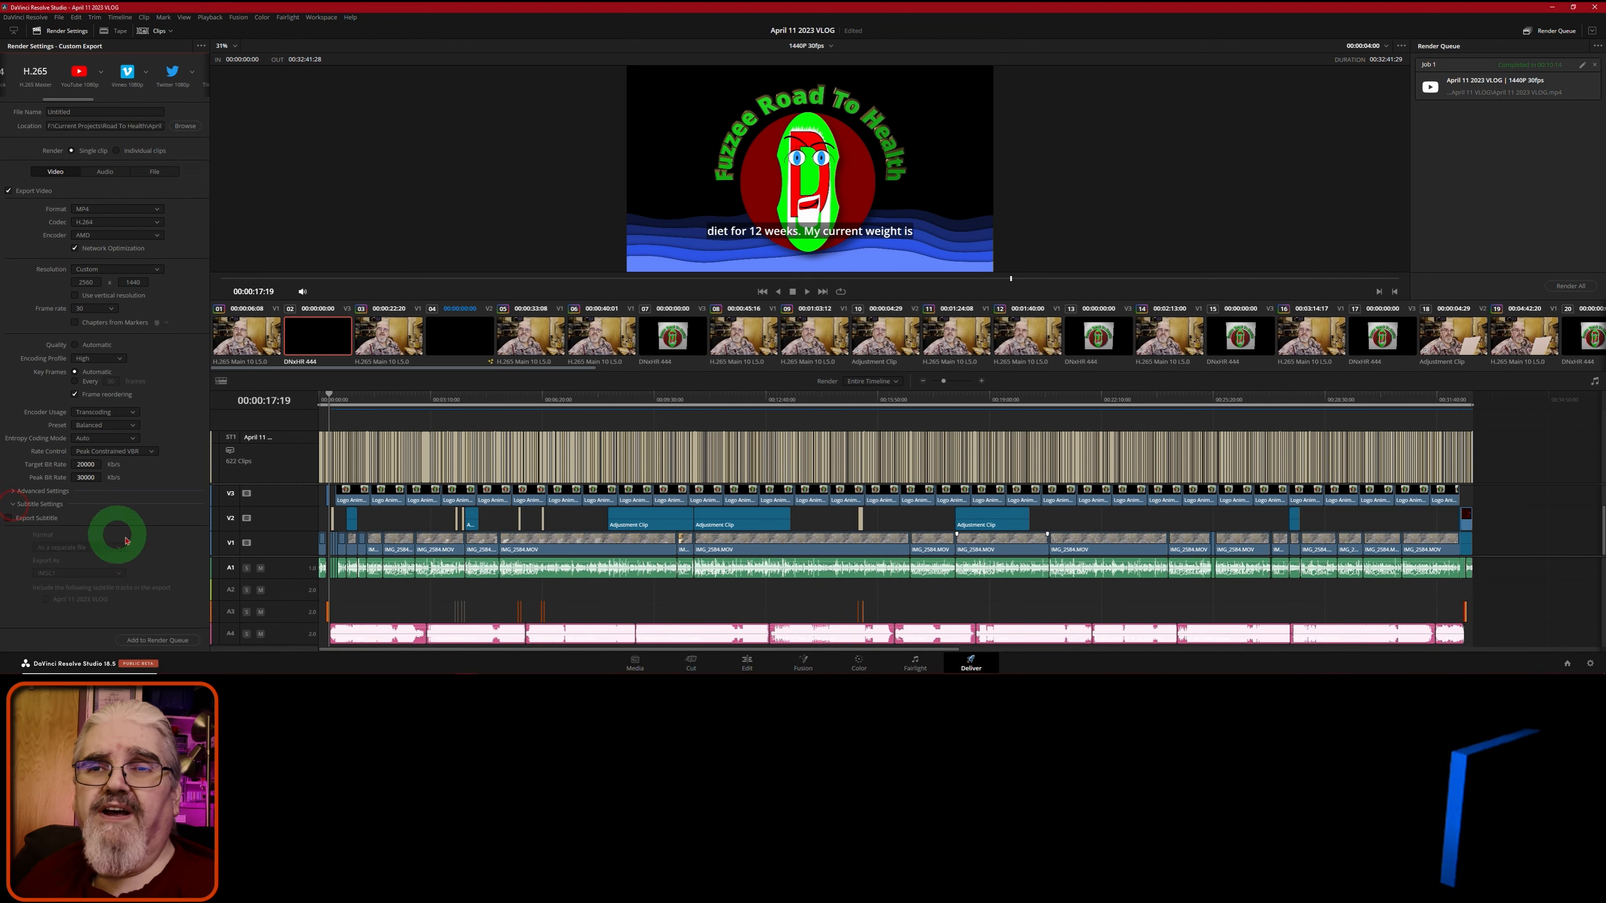
left_click(8, 519)
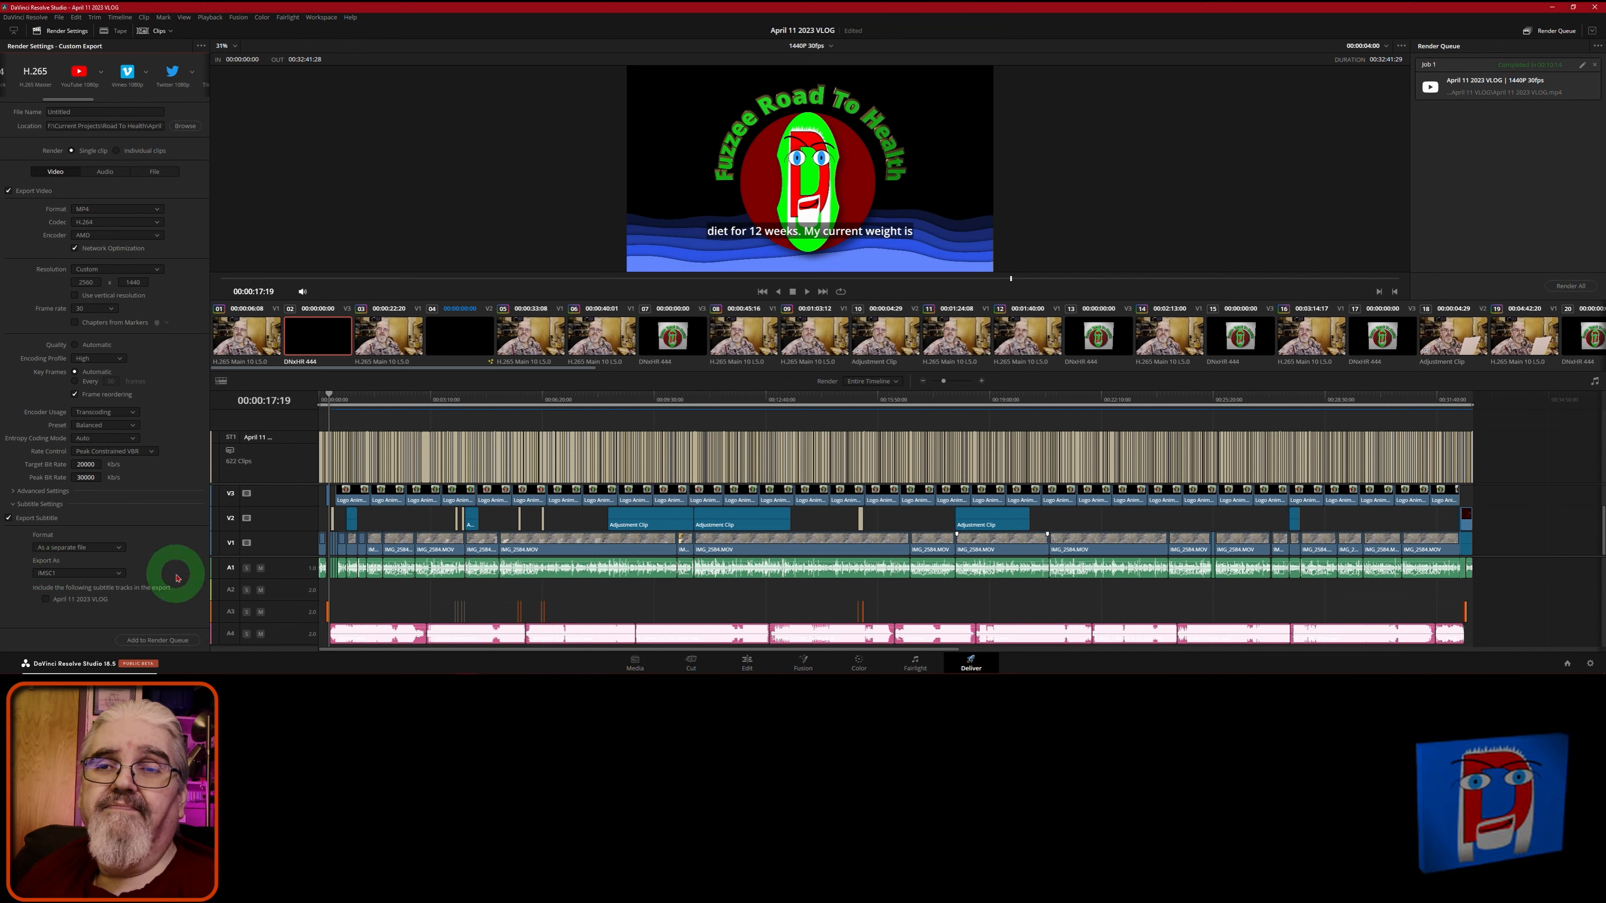
left_click(119, 574)
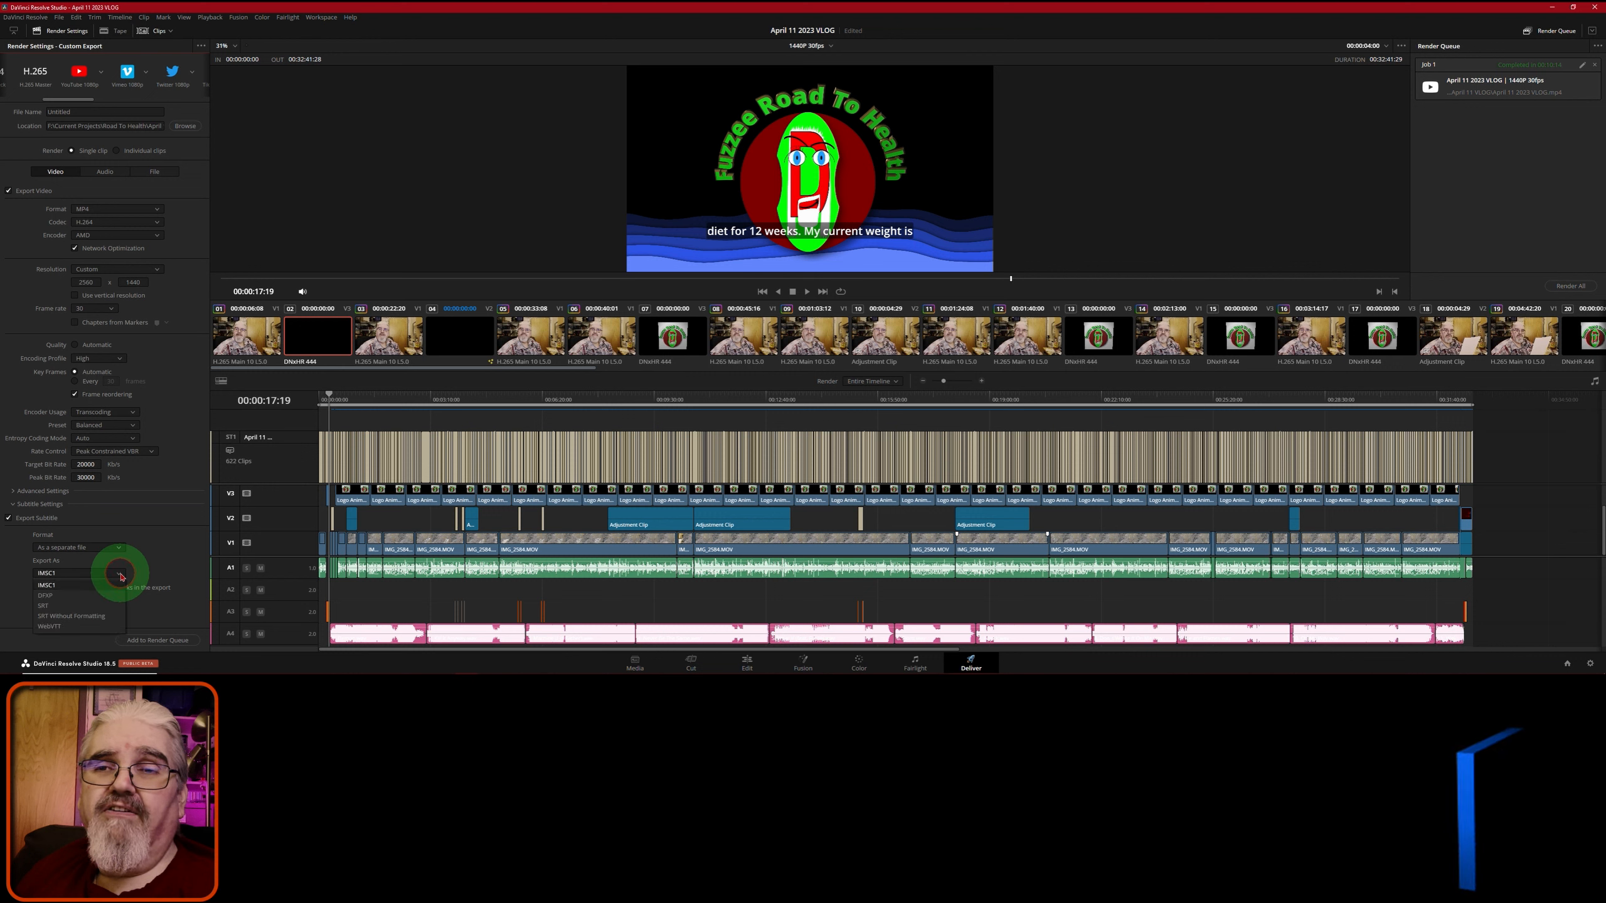
left_click(60, 628)
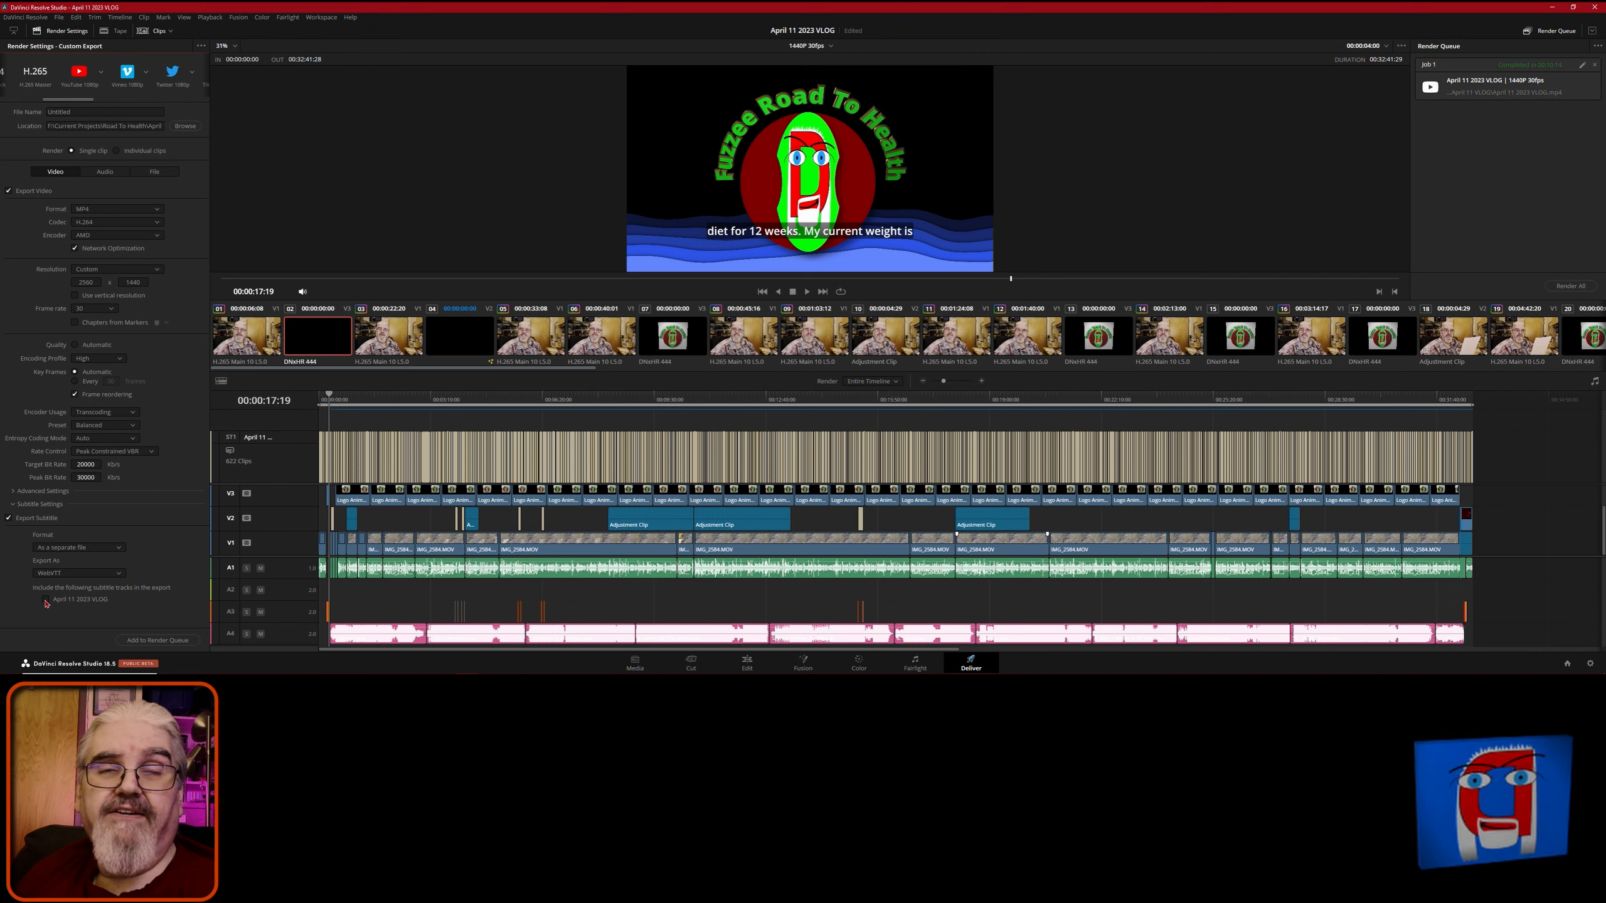
left_click(45, 600)
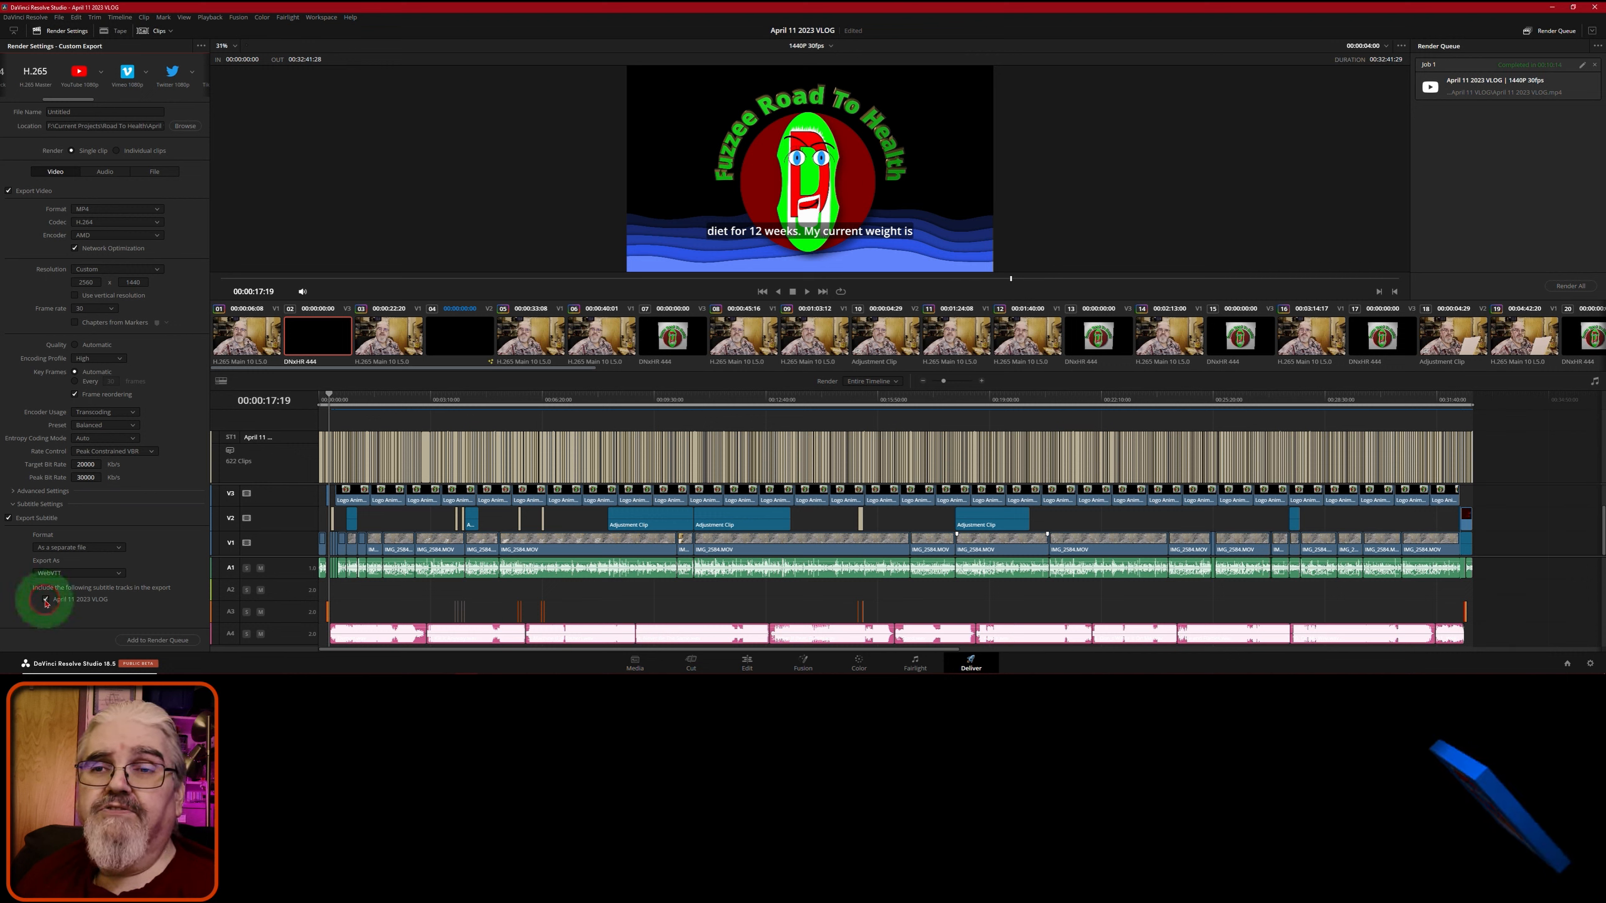
left_click(169, 641)
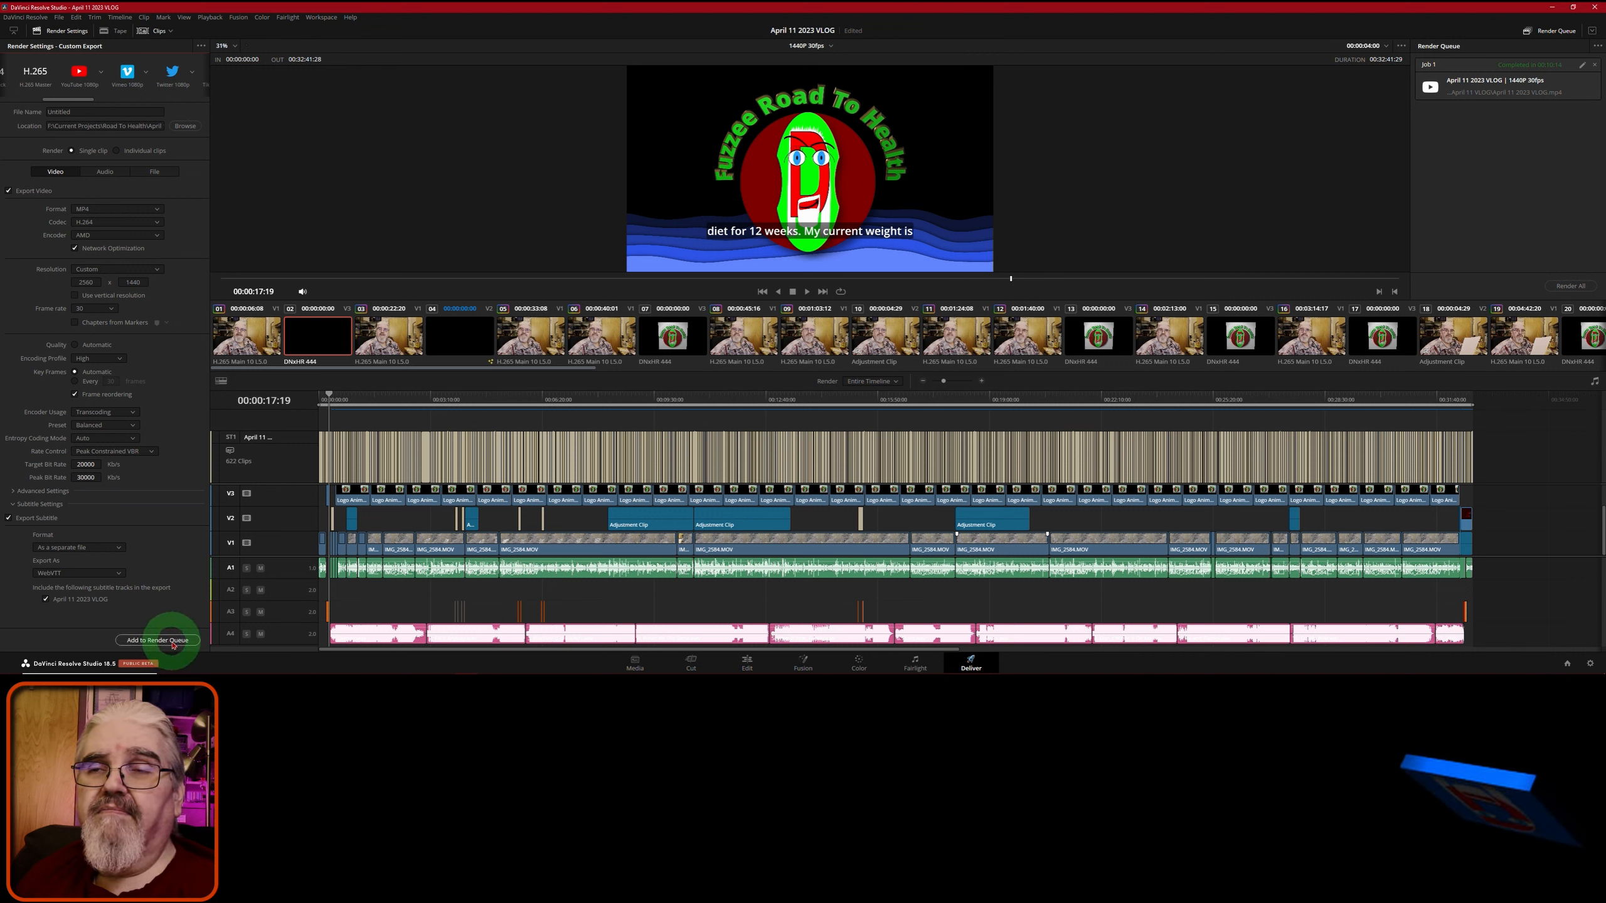
left_click(172, 643)
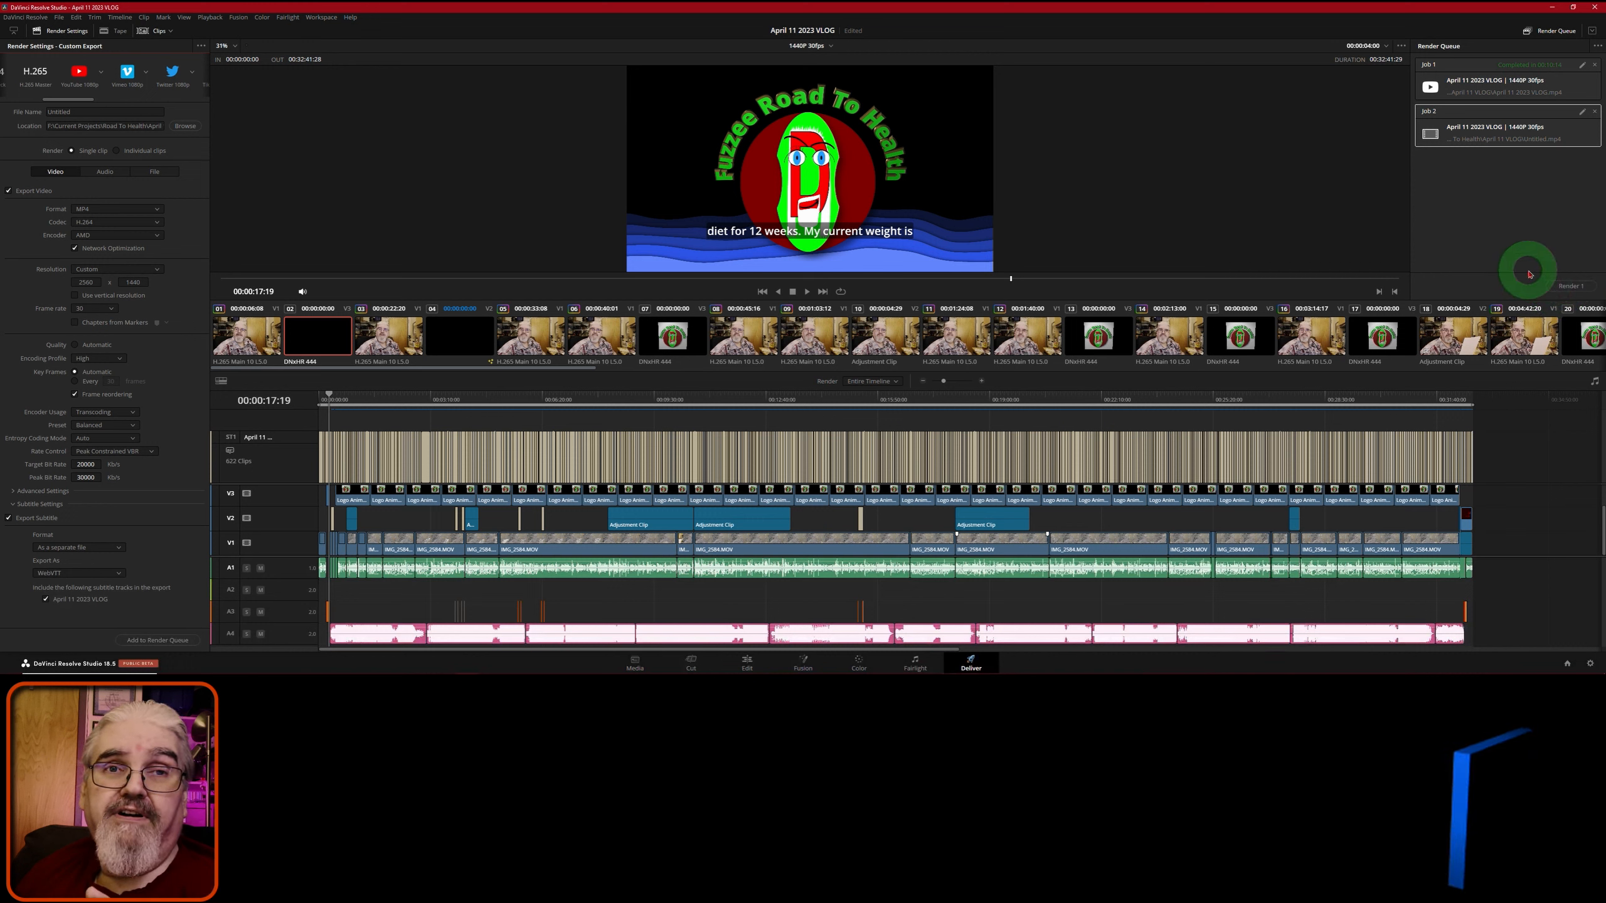
- Delete Job 2 from the Render Queue and go back to the Edit page
left_click(1595, 113)
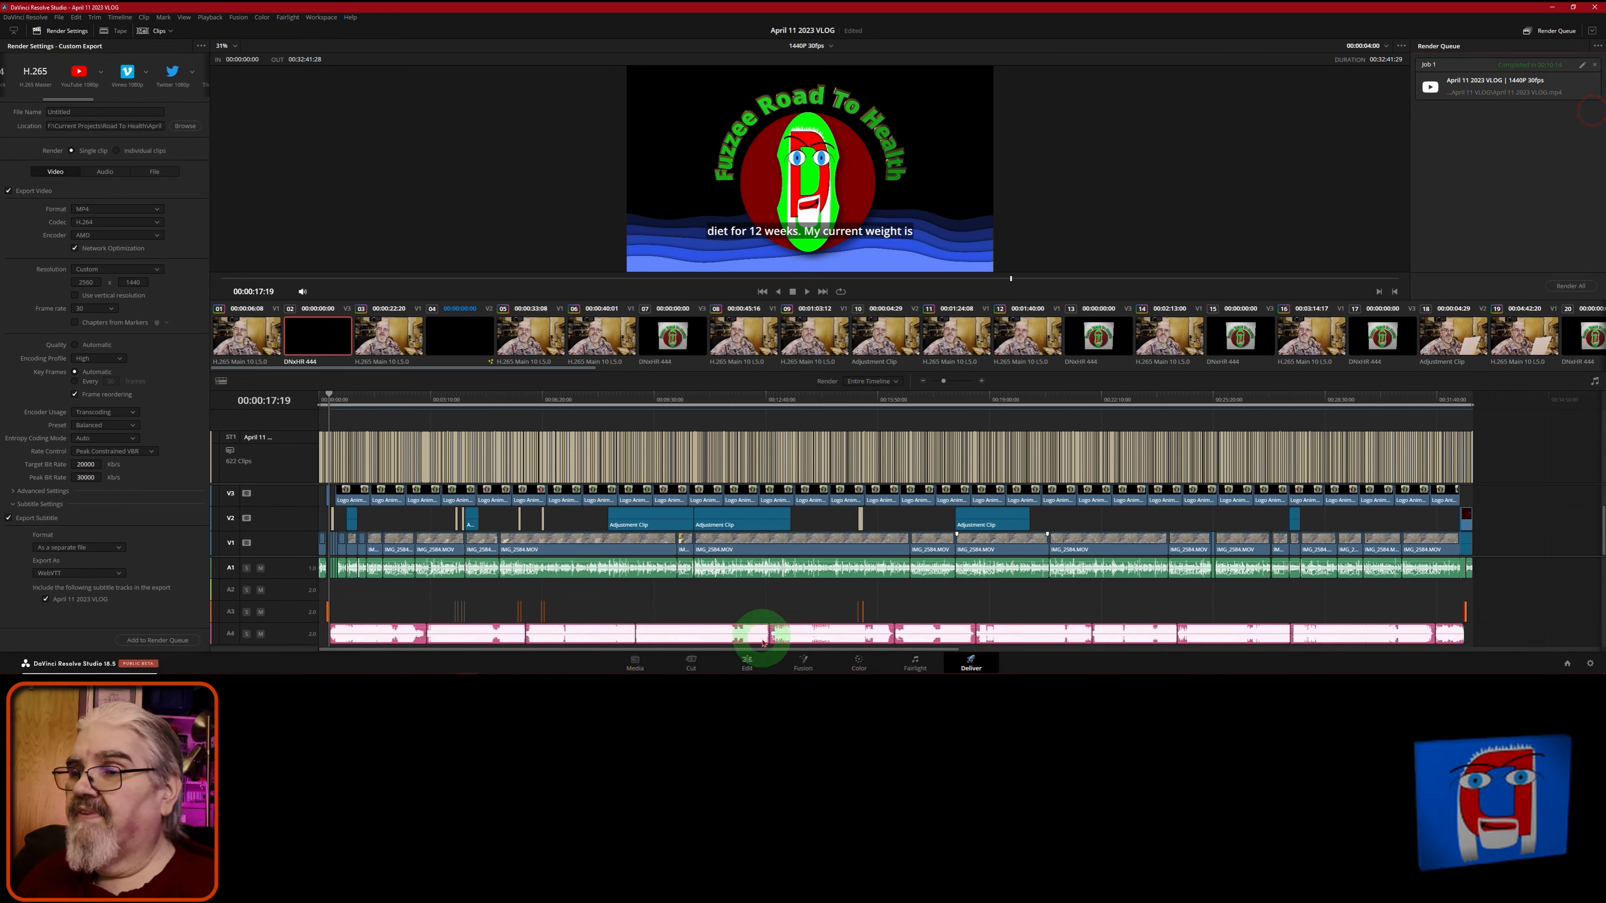
left_click(747, 663)
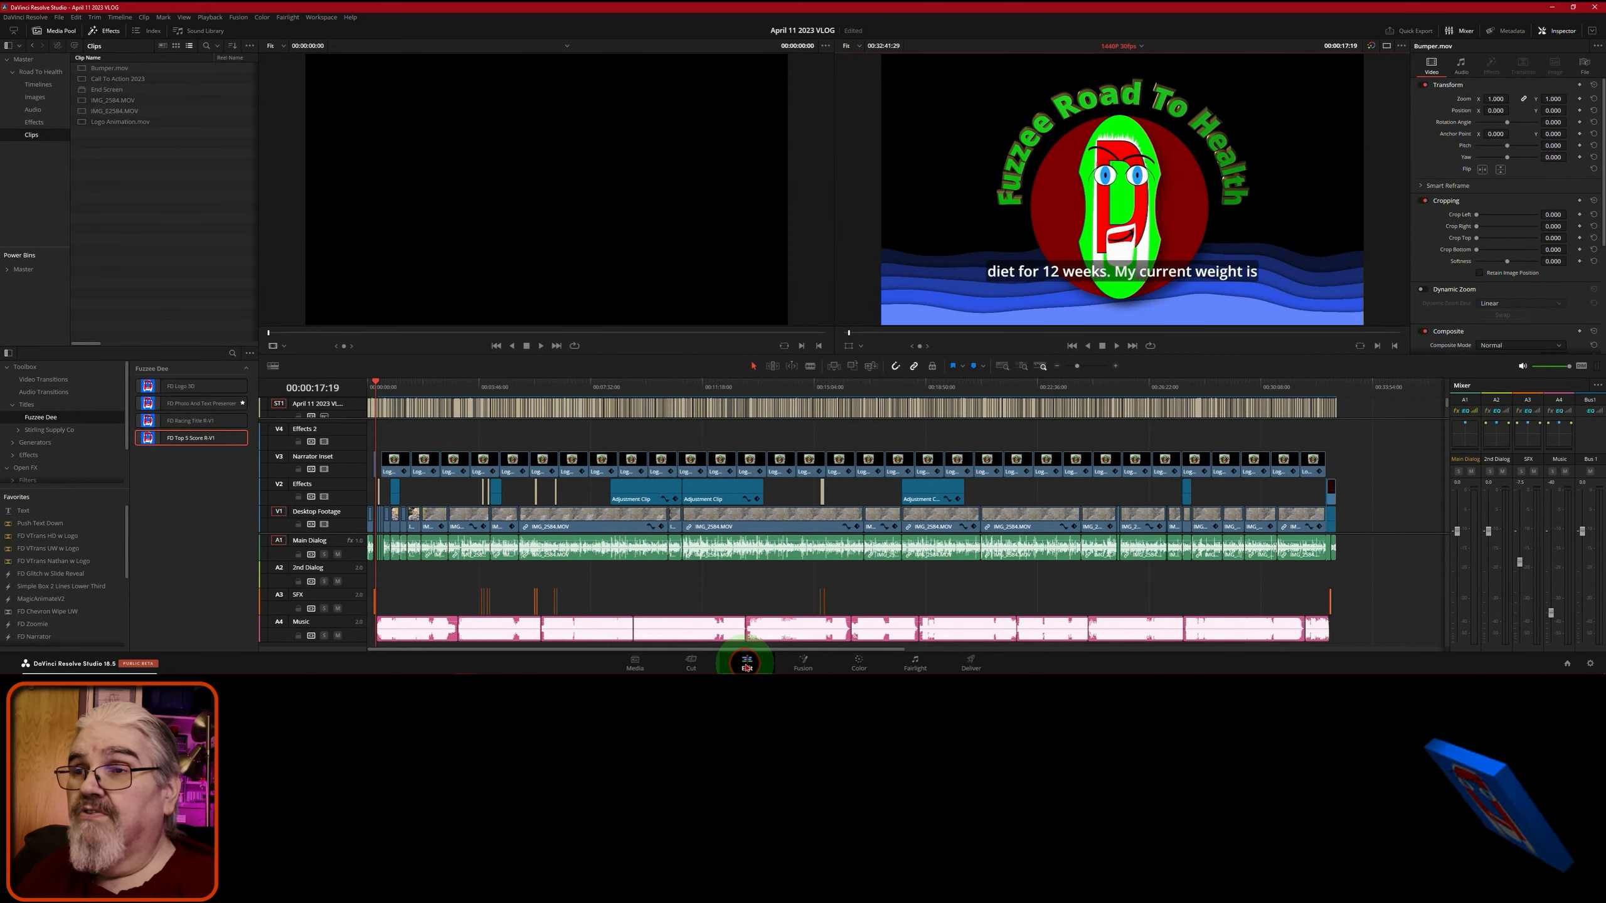
- Switch windows with Alt+Tab to bring the Firefox YouTube Studio window forward
key("alt+Tab")
key("alt+Tab")
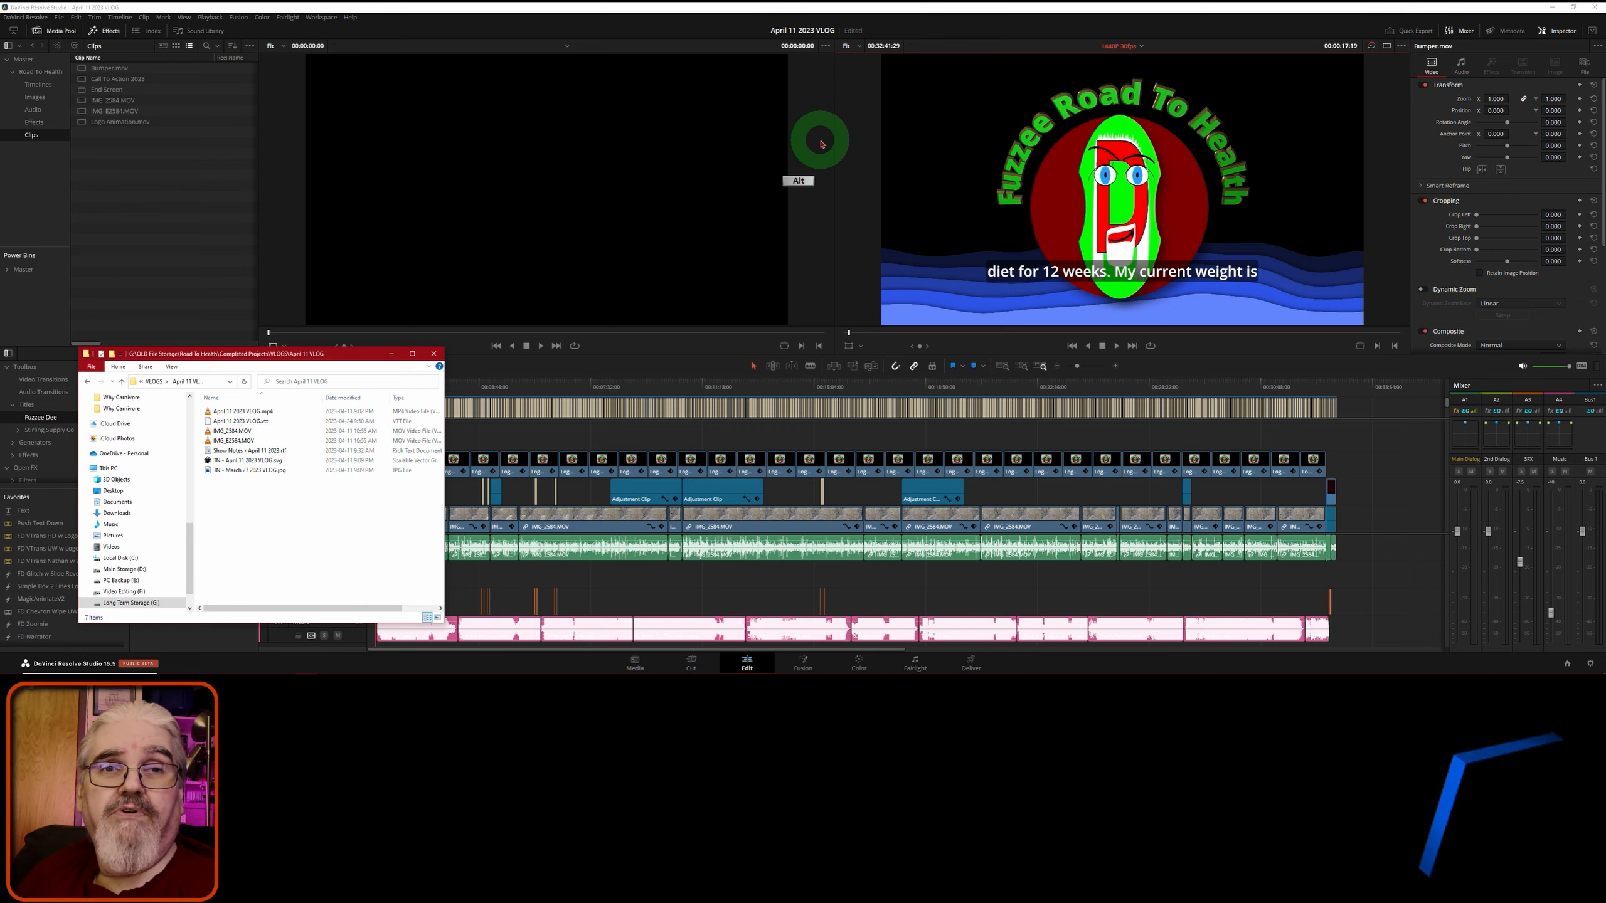
key("alt+Tab")
key("Tab")
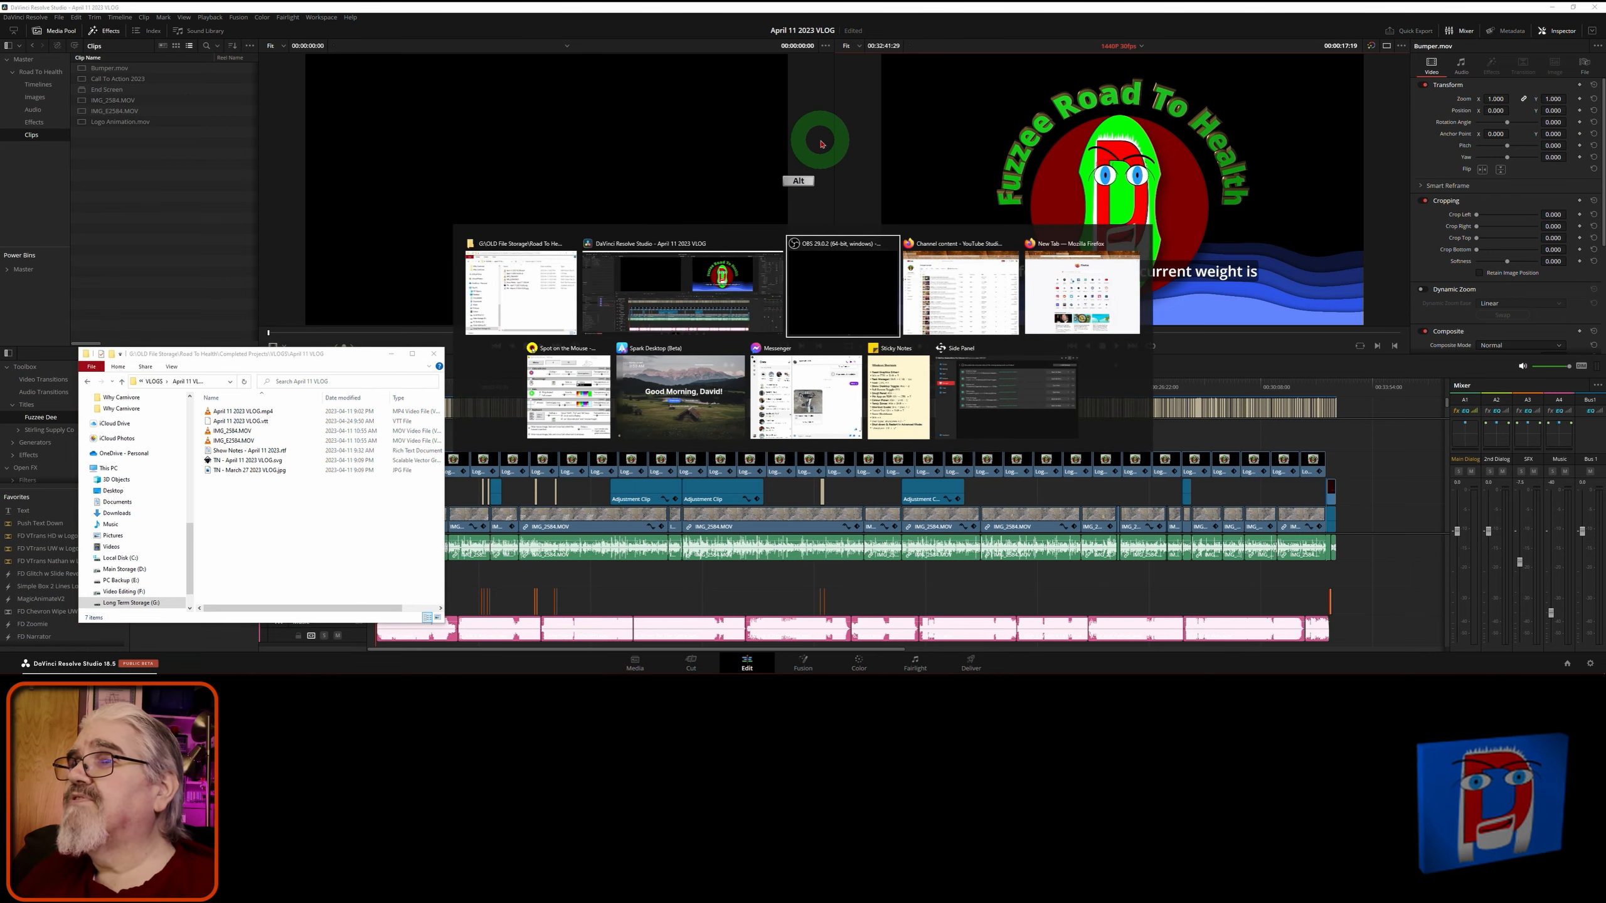
key("Tab")
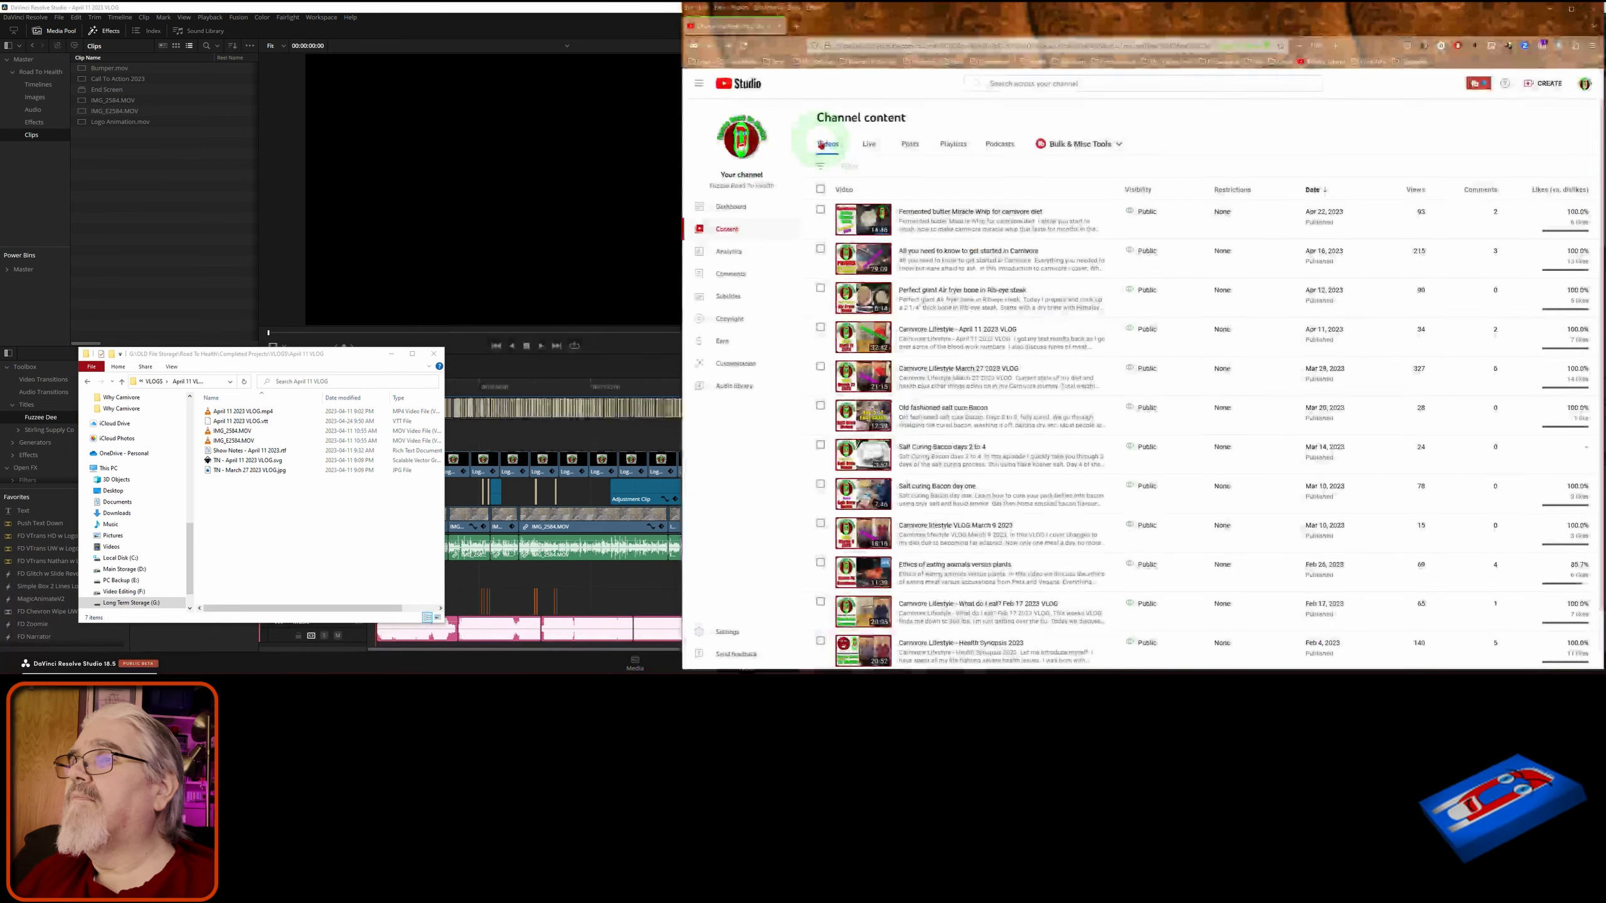
- From Channel content, open the Carnivore Lifestyle - April 11 2023 VLOG video's details with its pencil icon
mouse_move(956, 233)
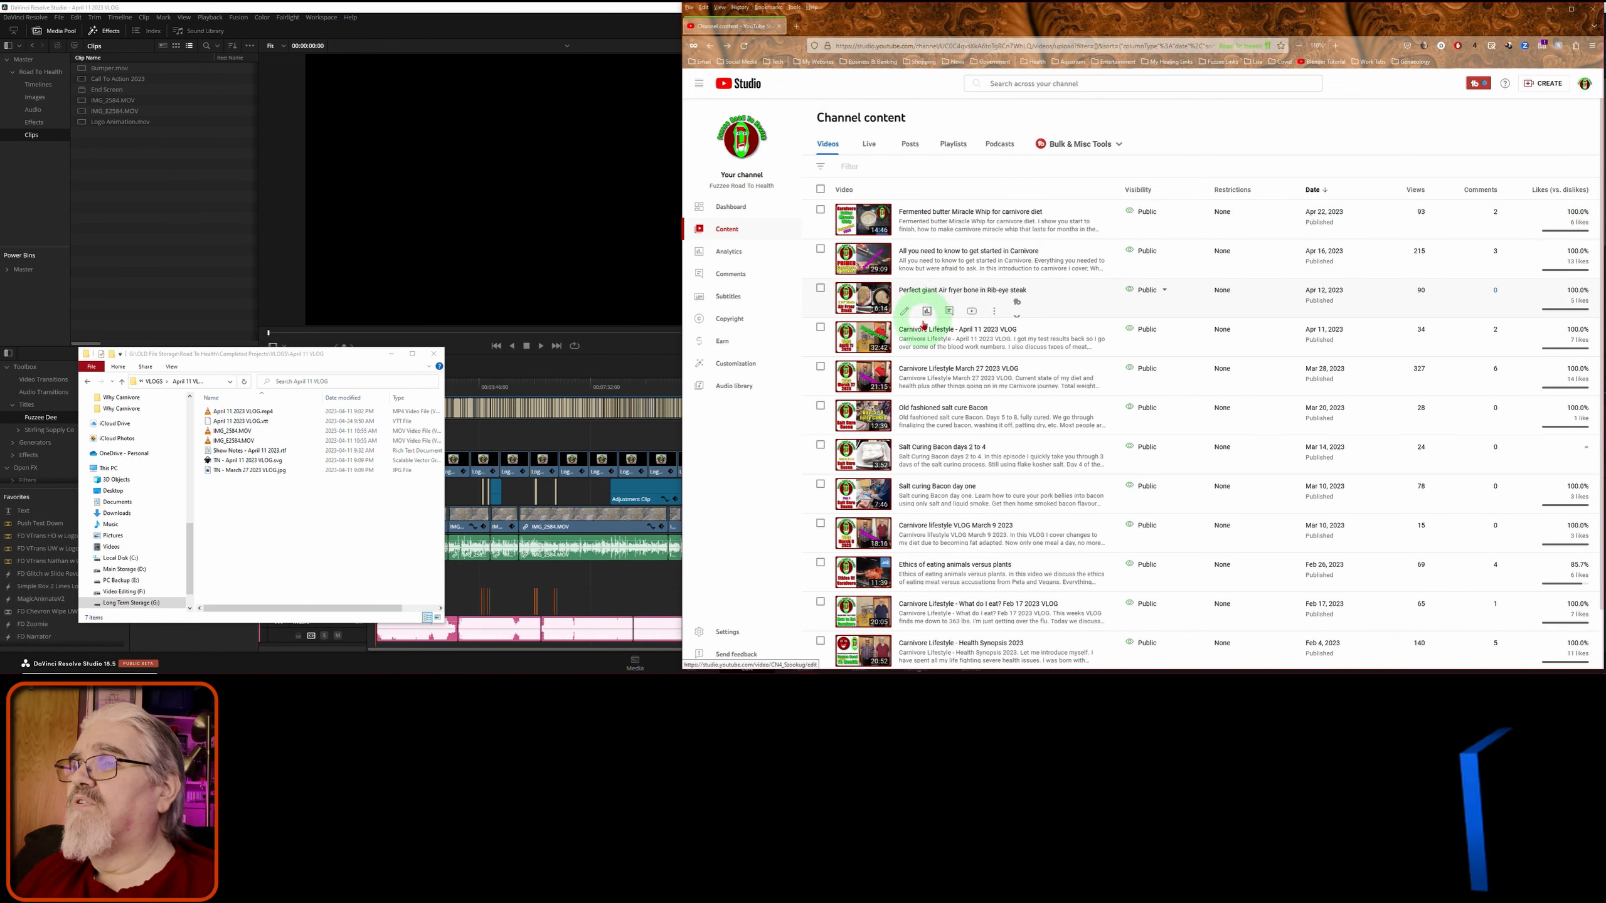
mouse_move(923, 335)
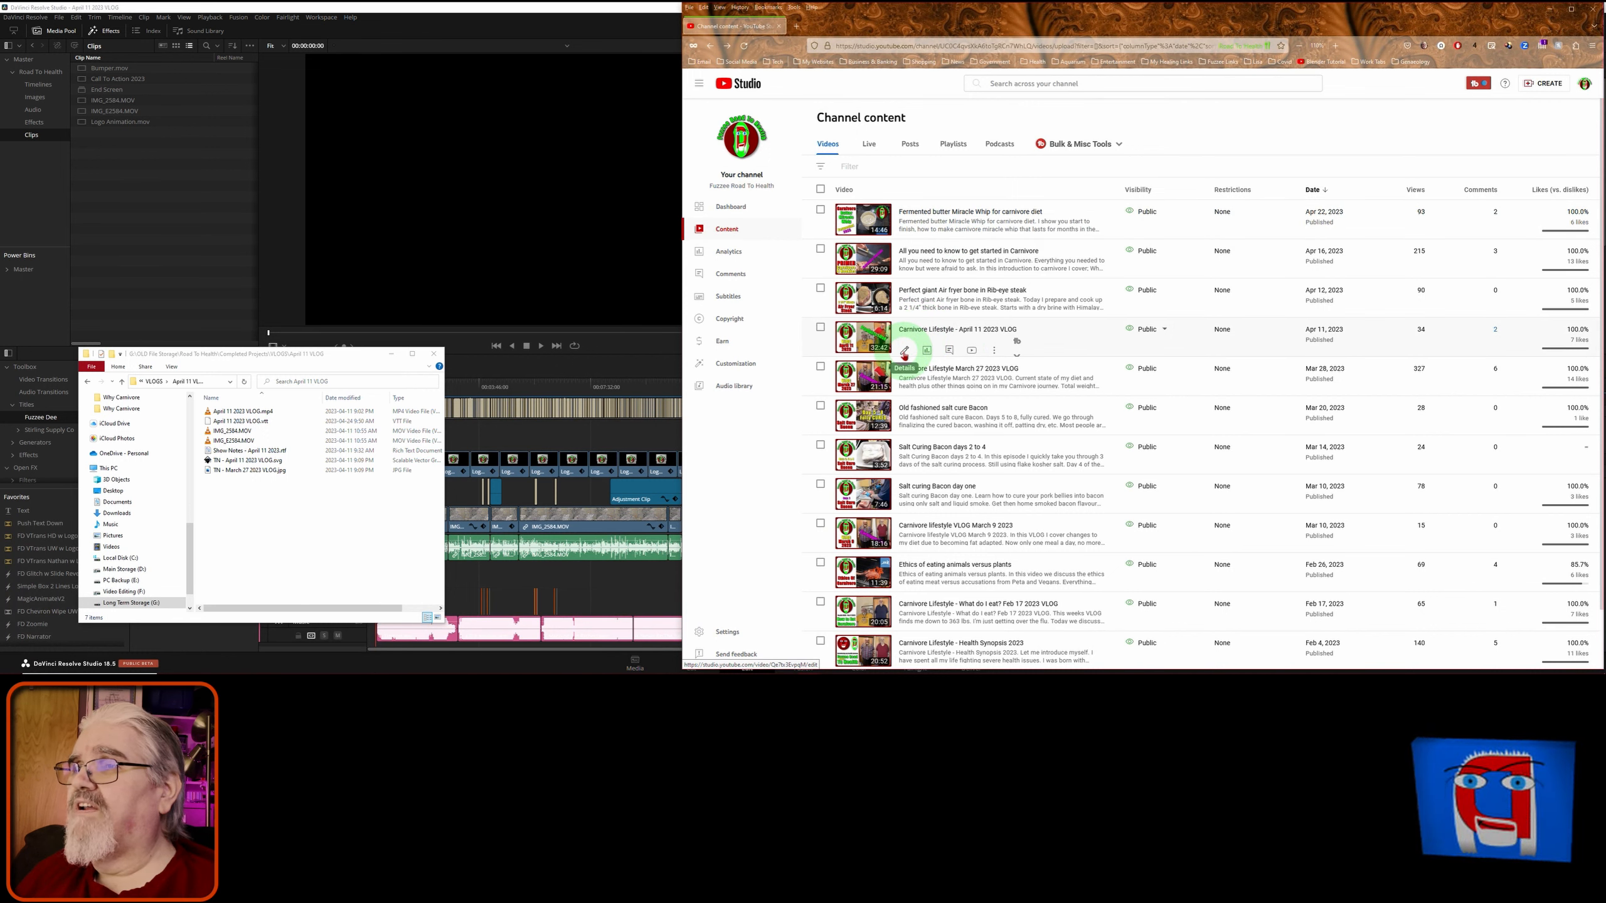
left_click(904, 352)
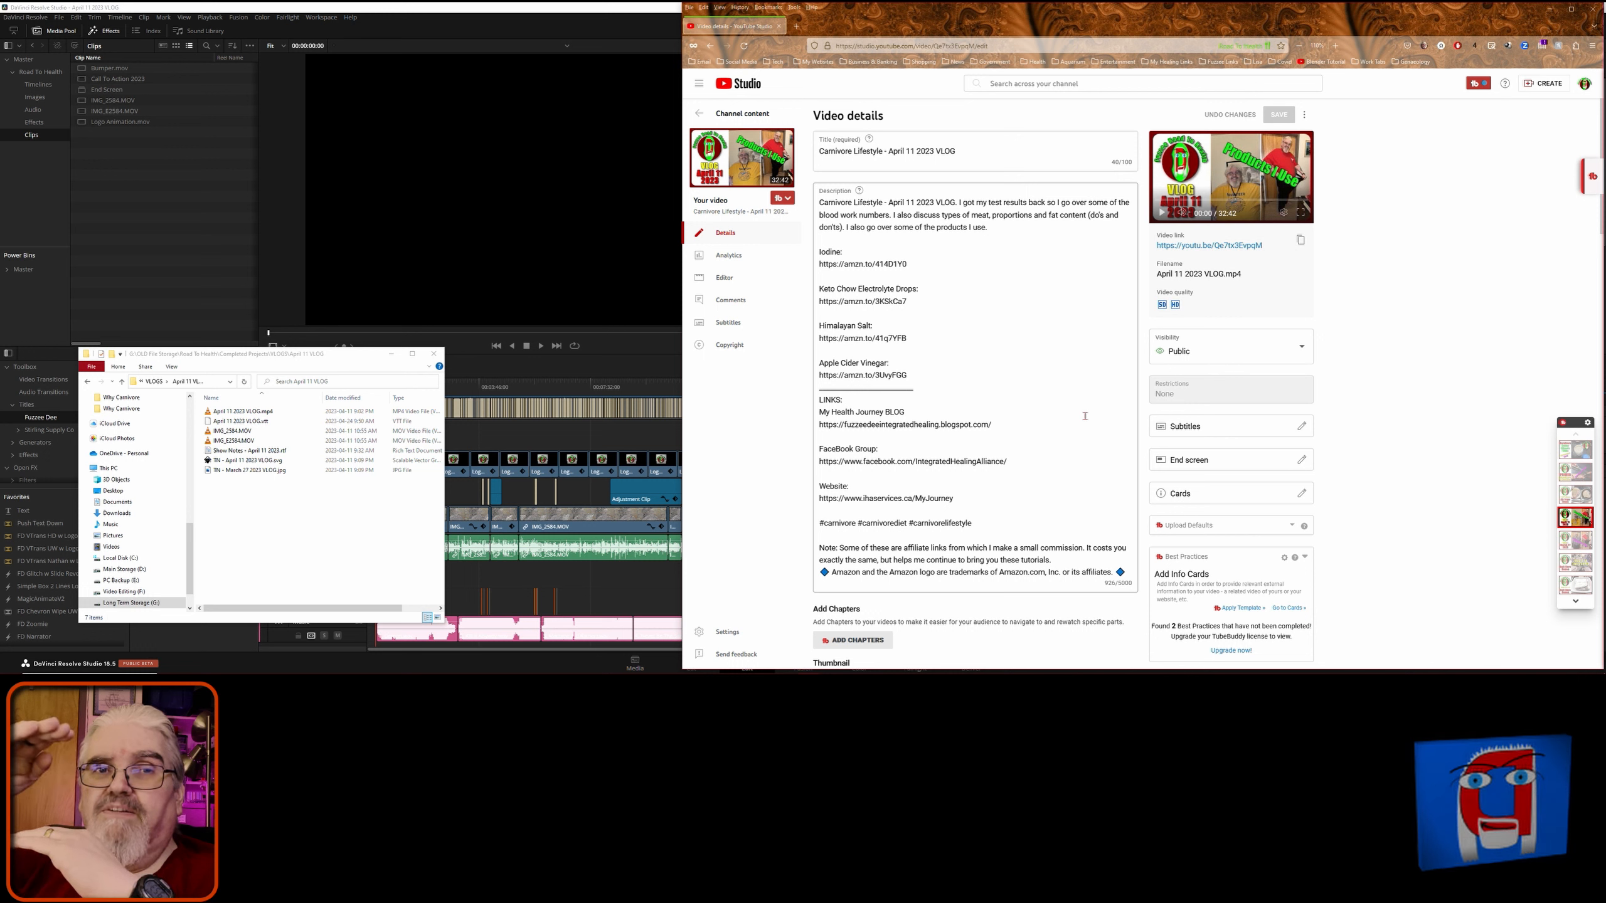
- Upload the timed .vtt file from Completed Projects > VLOGS > April 11 VLOG as English (Canada) subtitles
left_click(1301, 431)
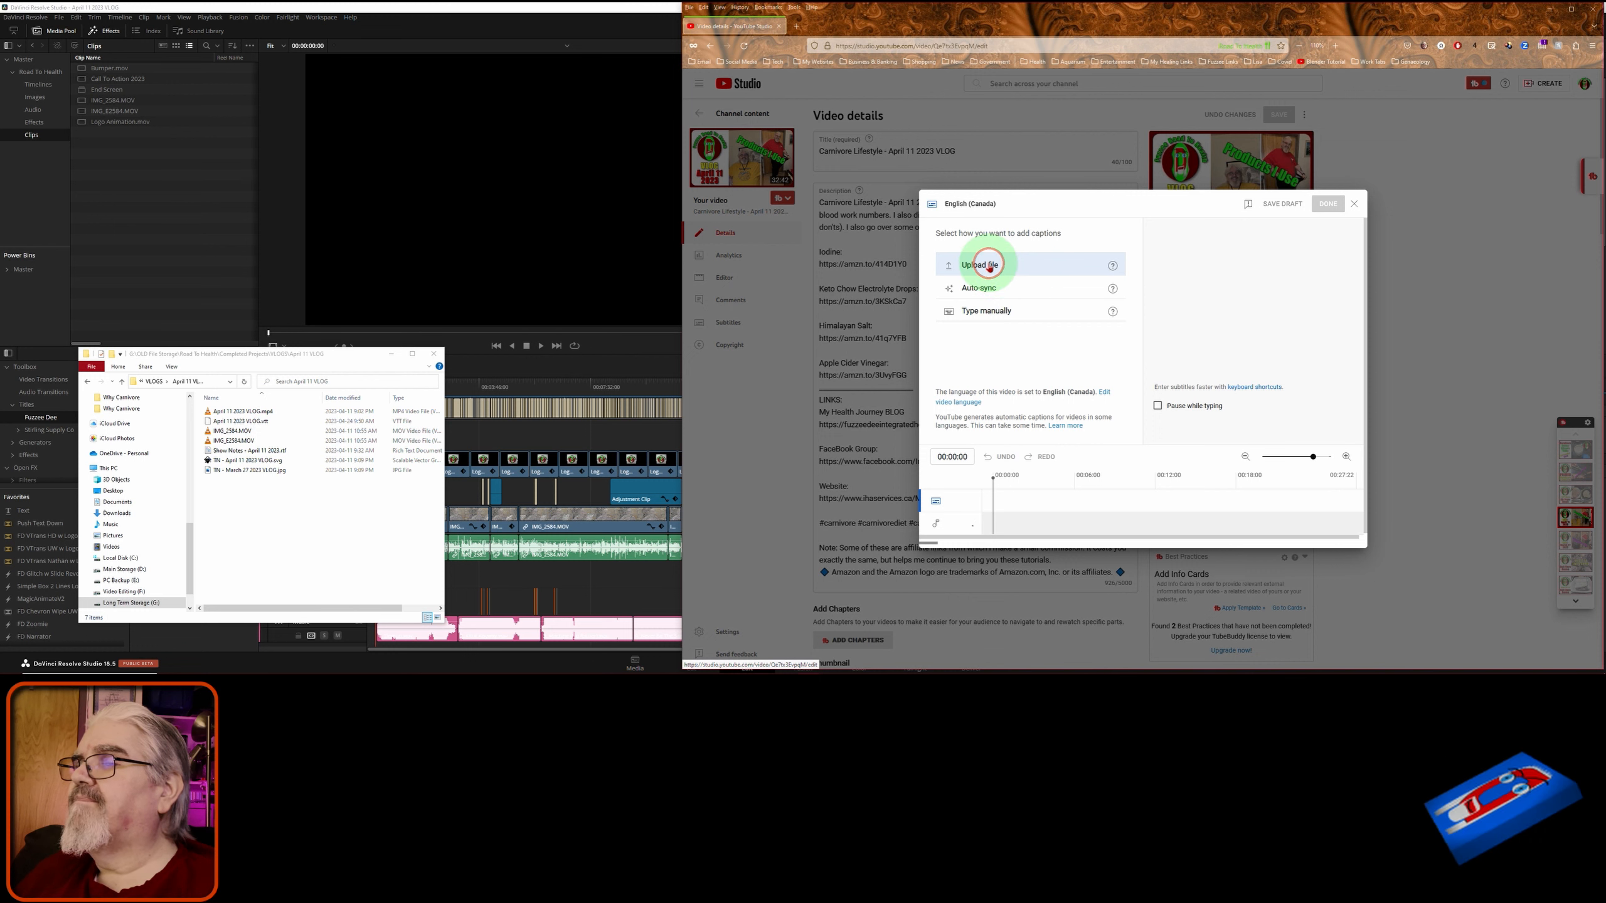
left_click(989, 266)
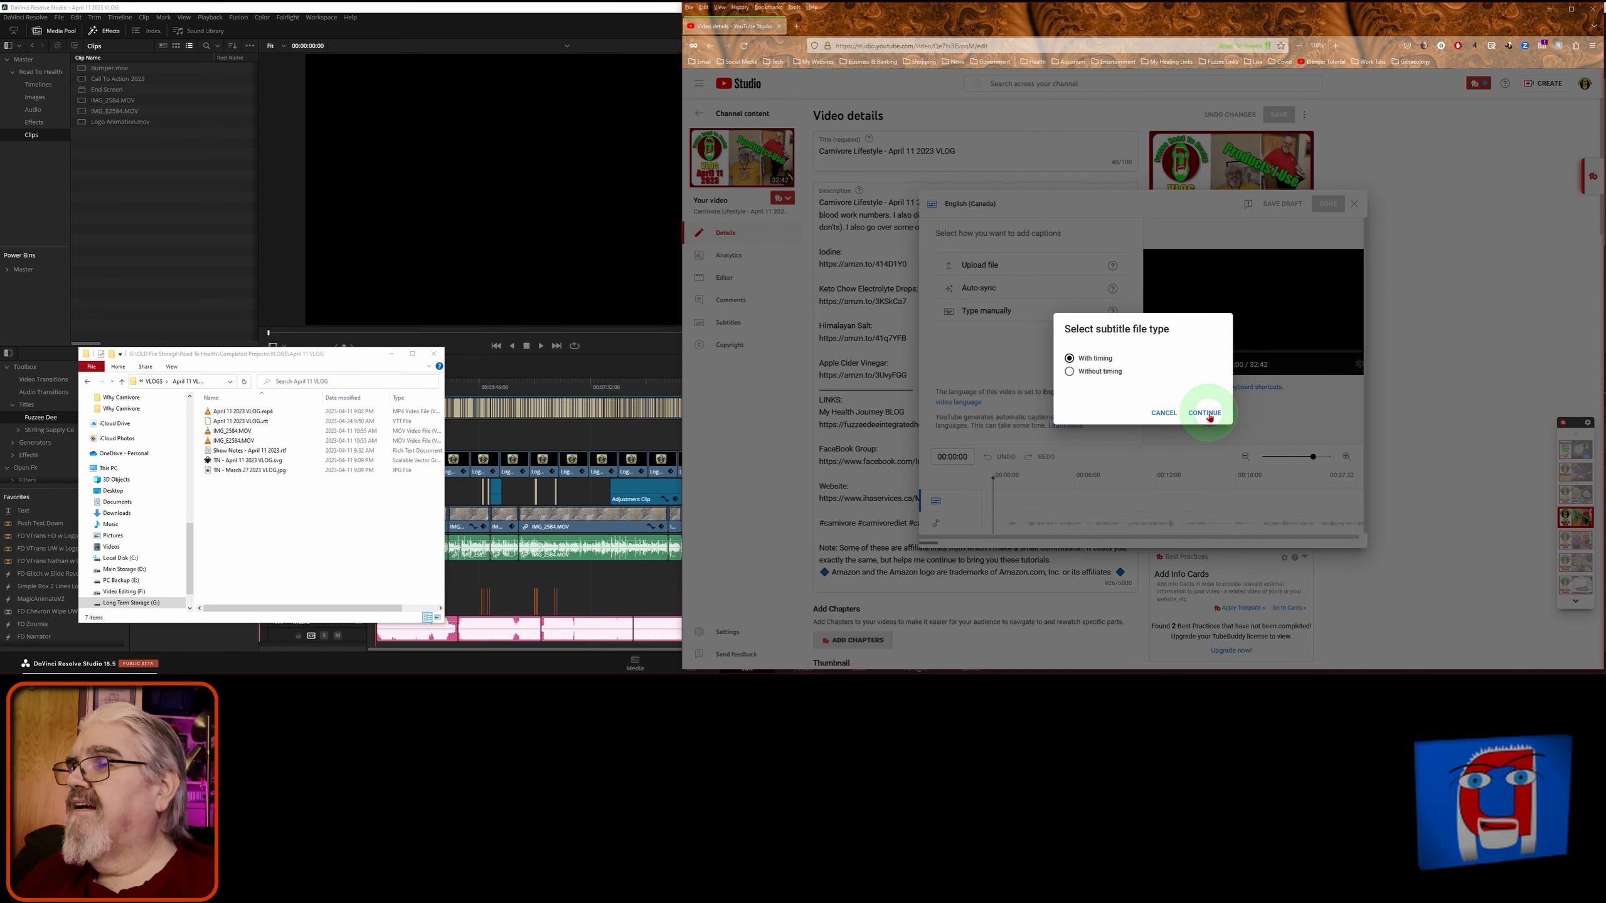
left_click(1206, 414)
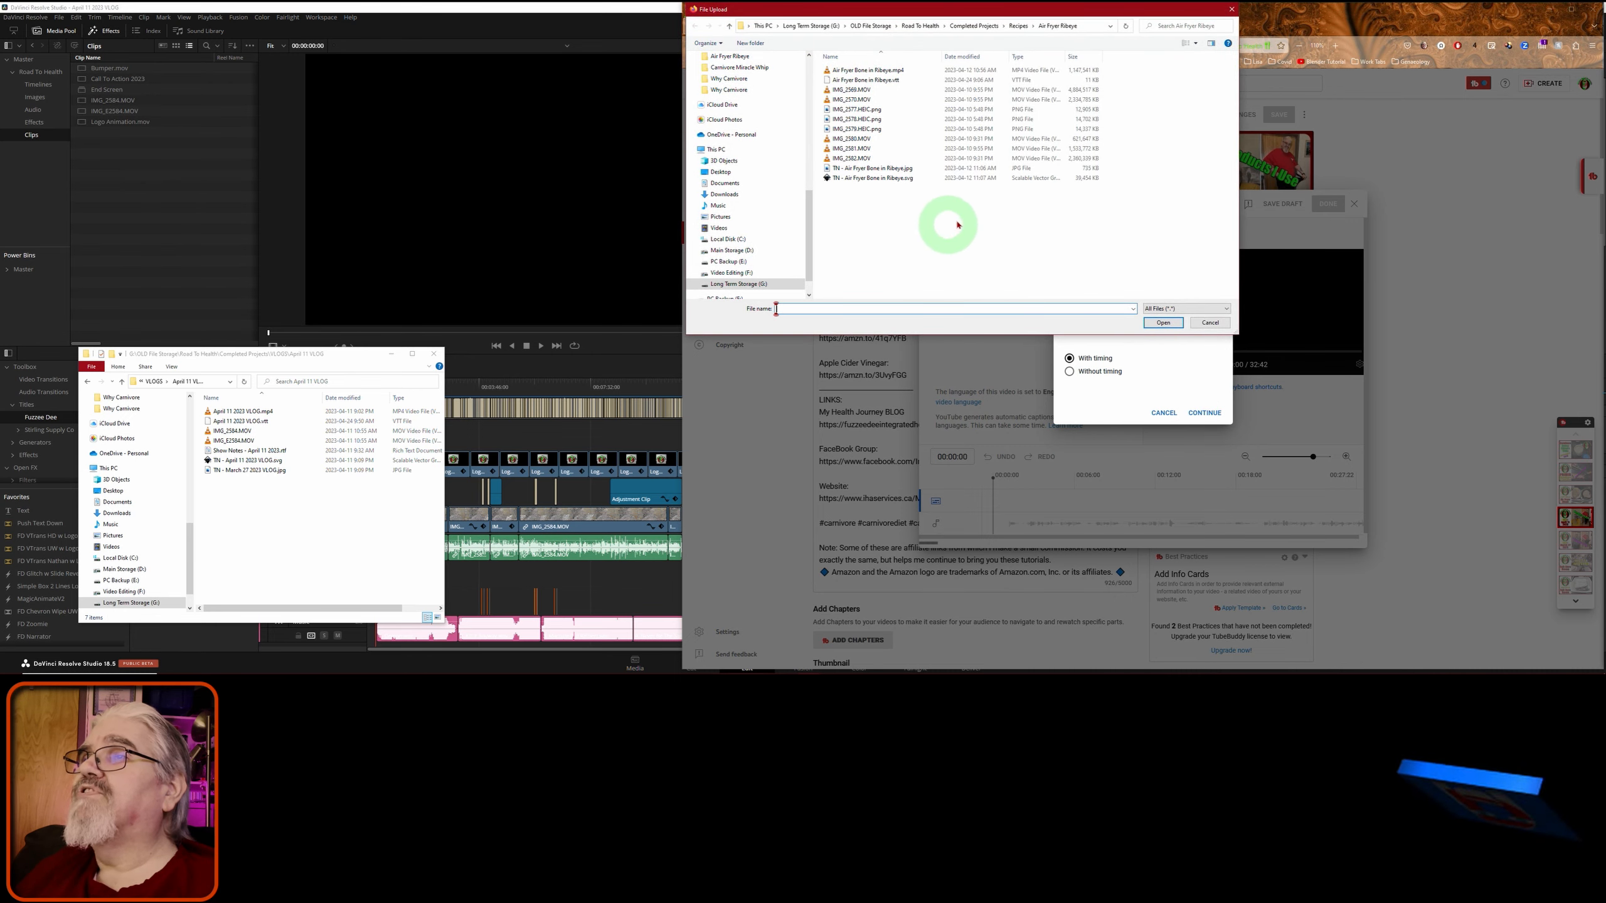
left_click(982, 28)
double_click(834, 100)
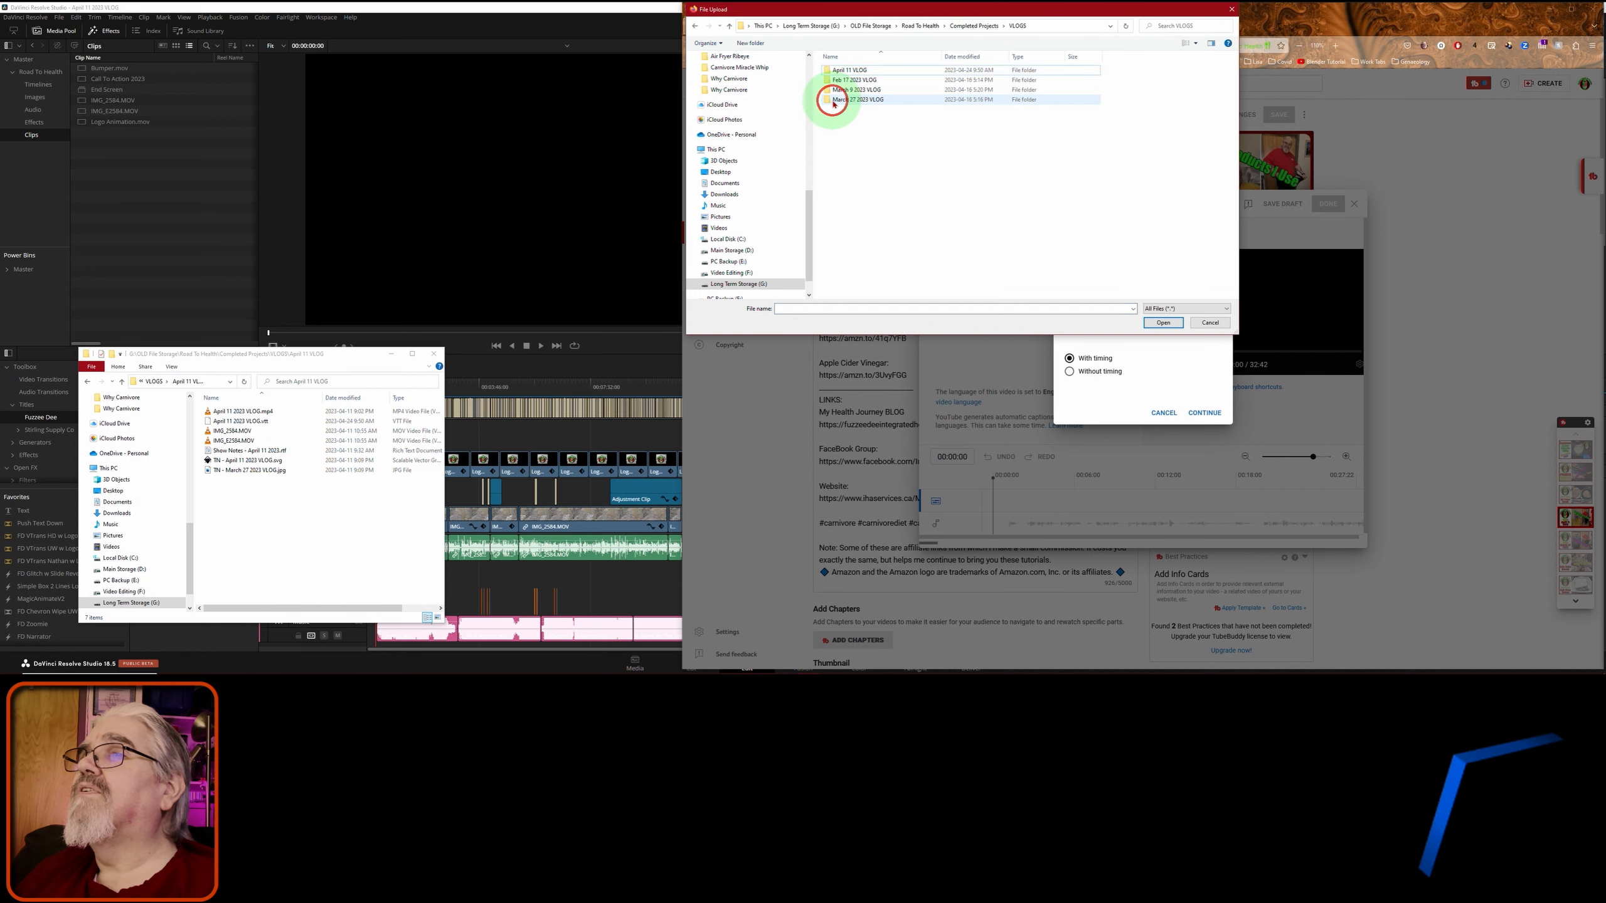
double_click(835, 71)
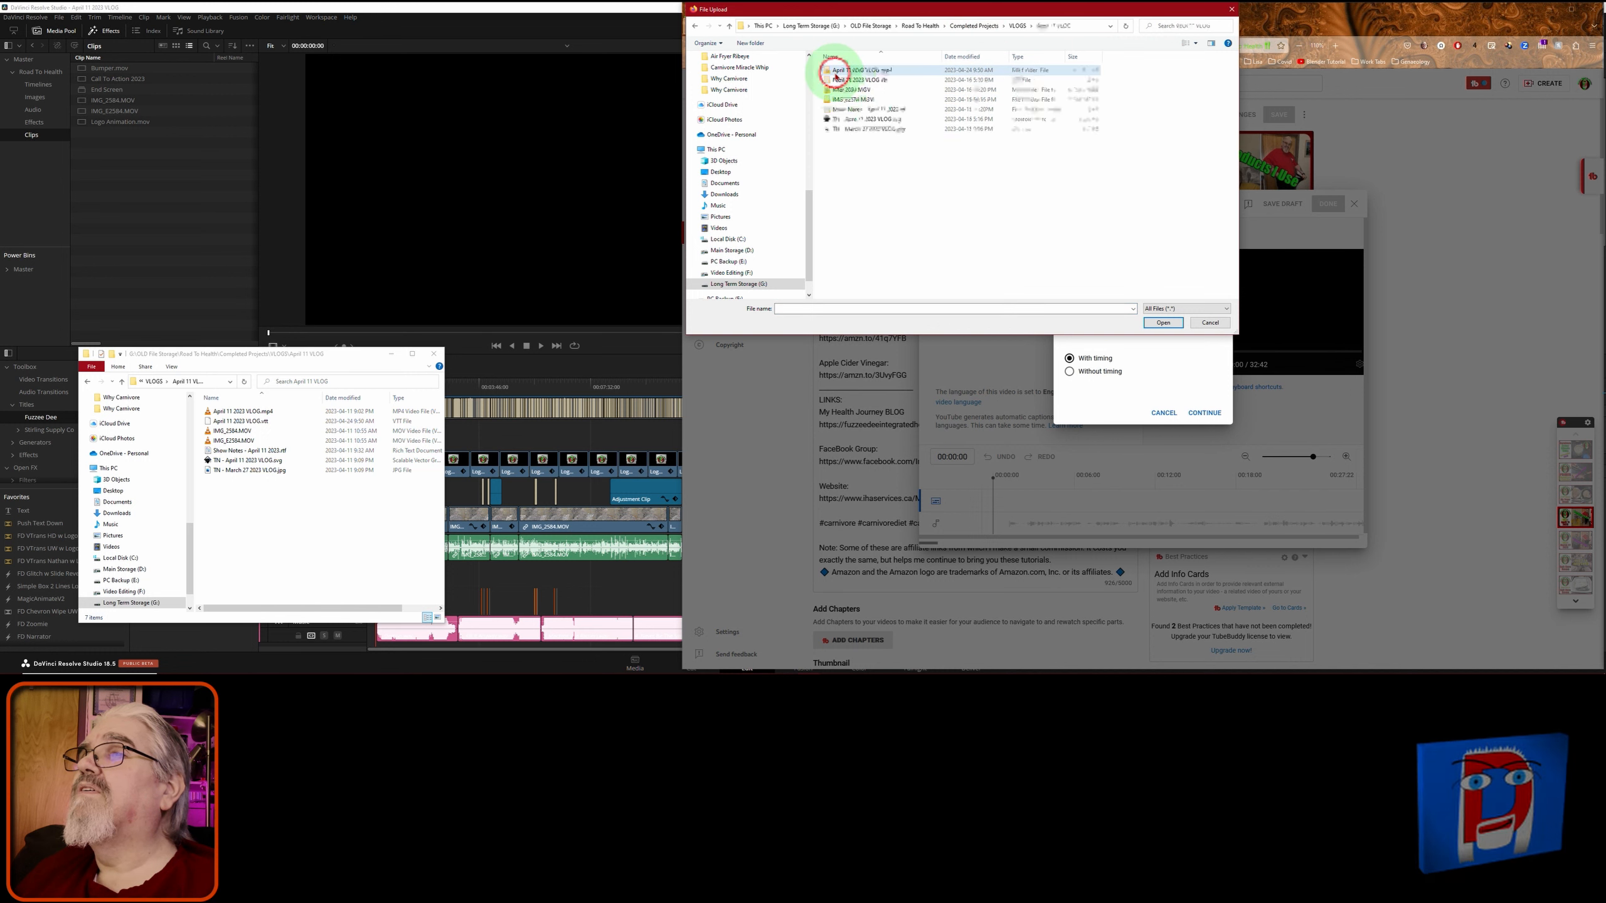
double_click(864, 83)
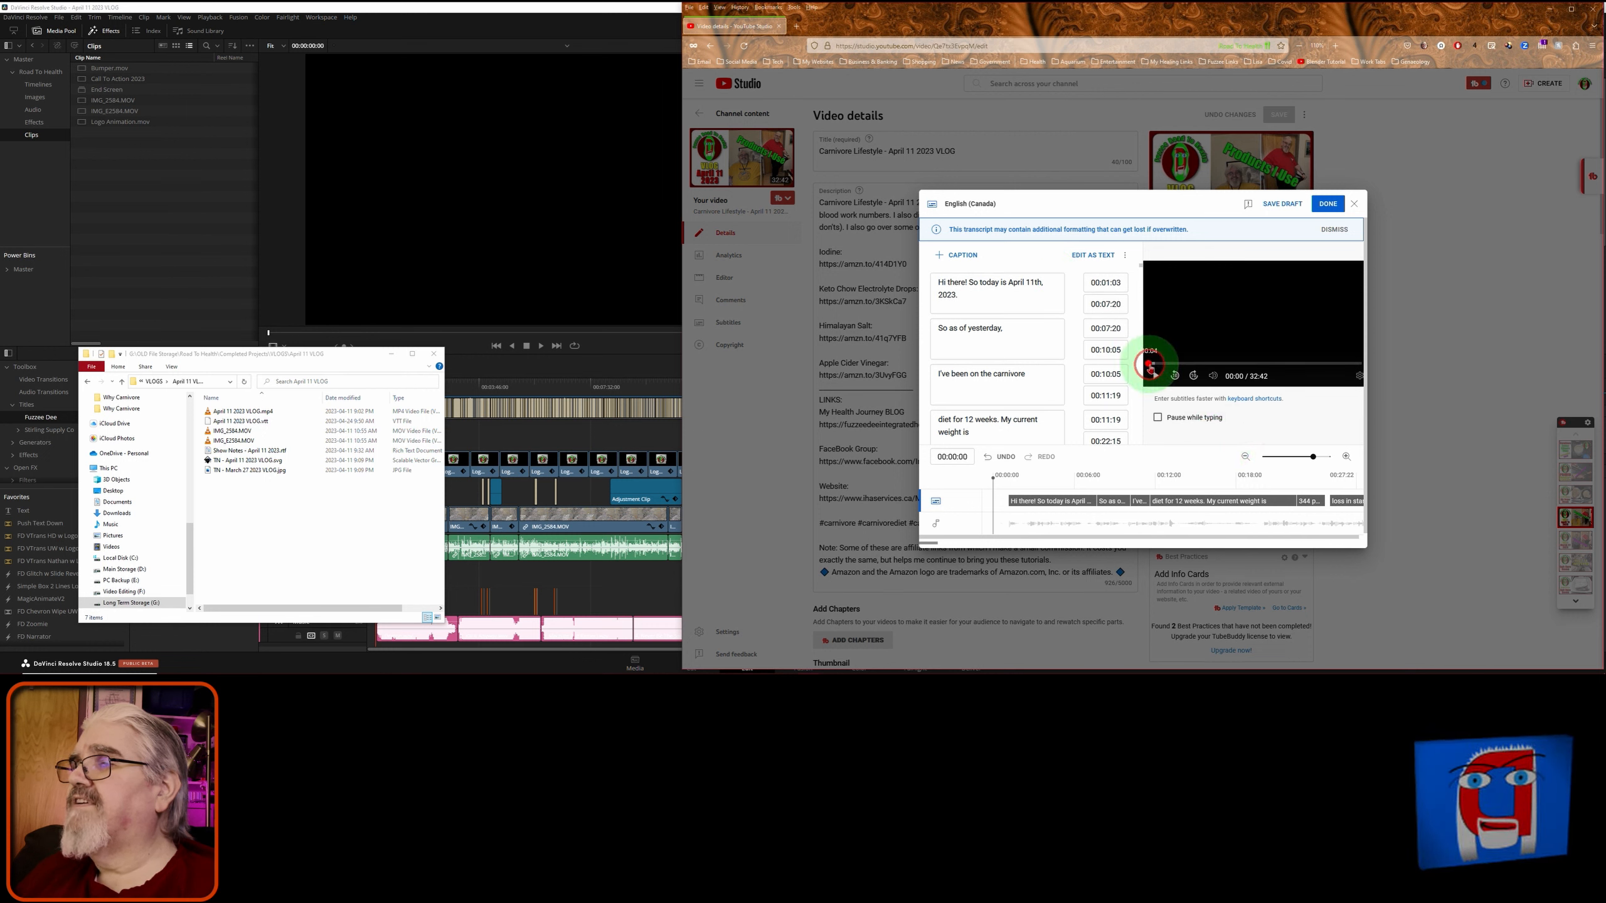
- Spot-check caption timing at several points up to about 3:17, then publish with DONE
left_click(1152, 365)
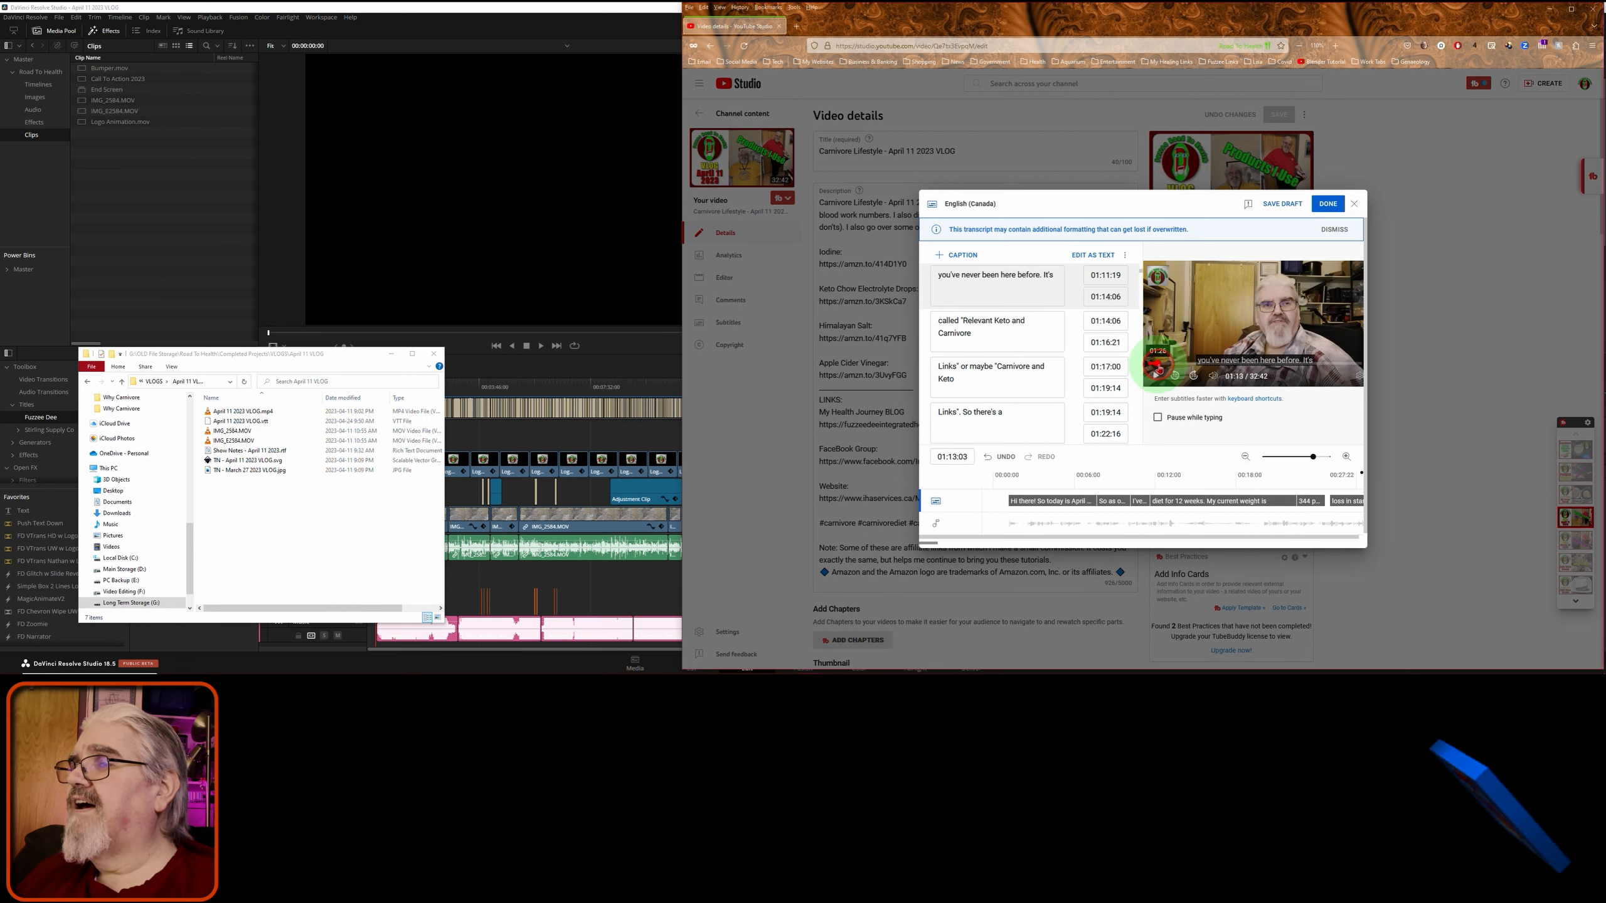
left_click(1160, 366)
left_click(1165, 367)
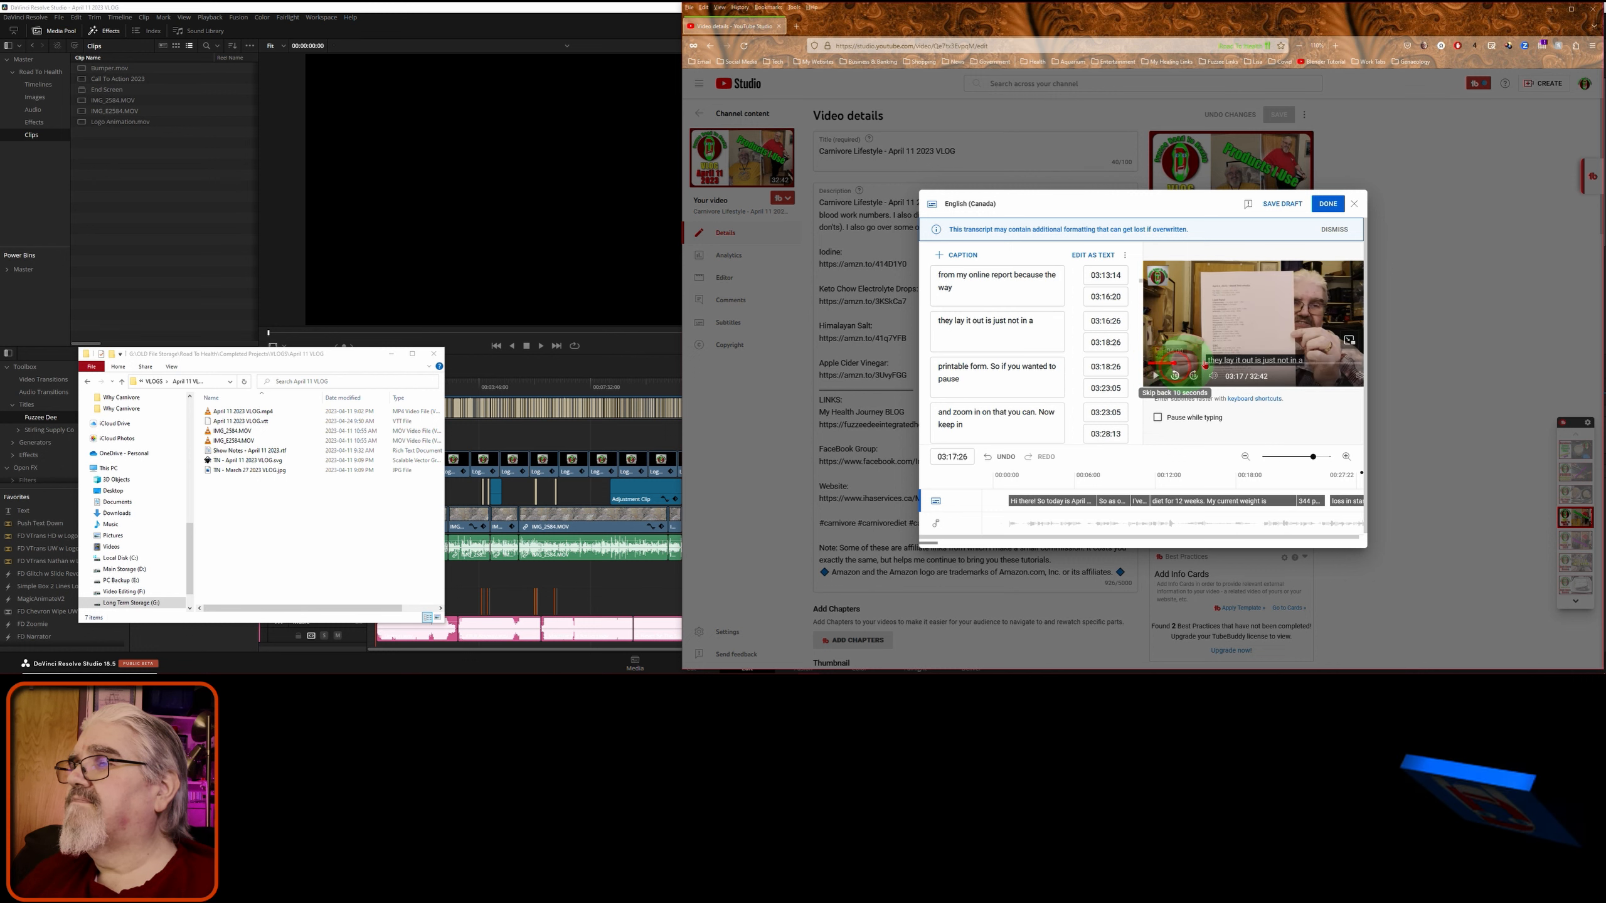
left_click(1328, 205)
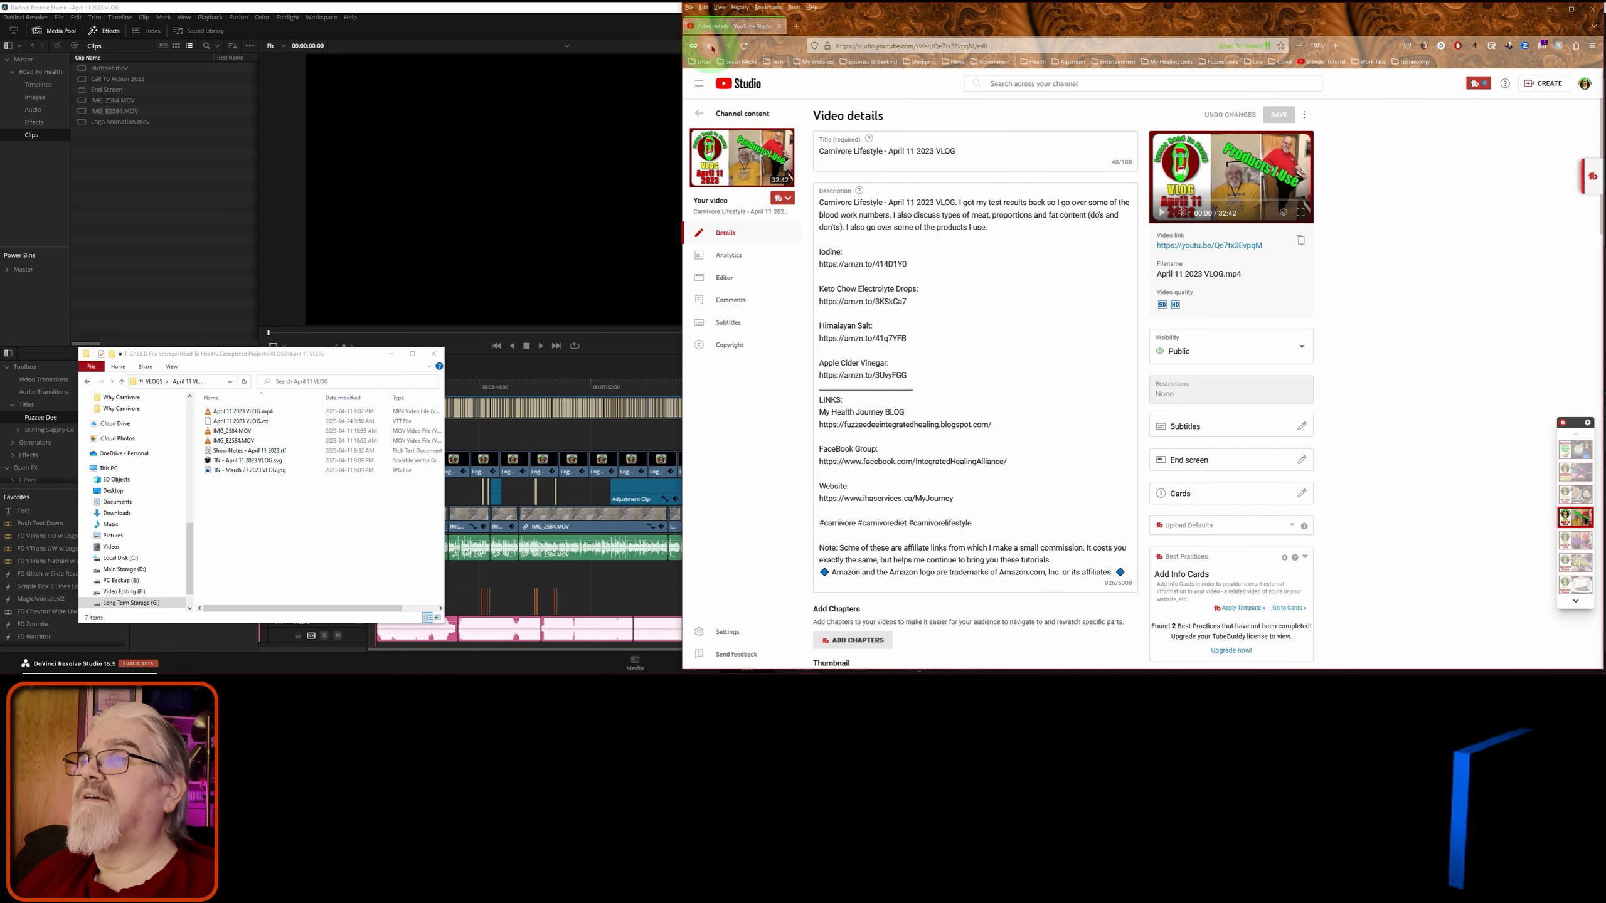
- Return to Channel content and open the April 11 2023 VLOG on its YouTube watch page
left_click(738, 119)
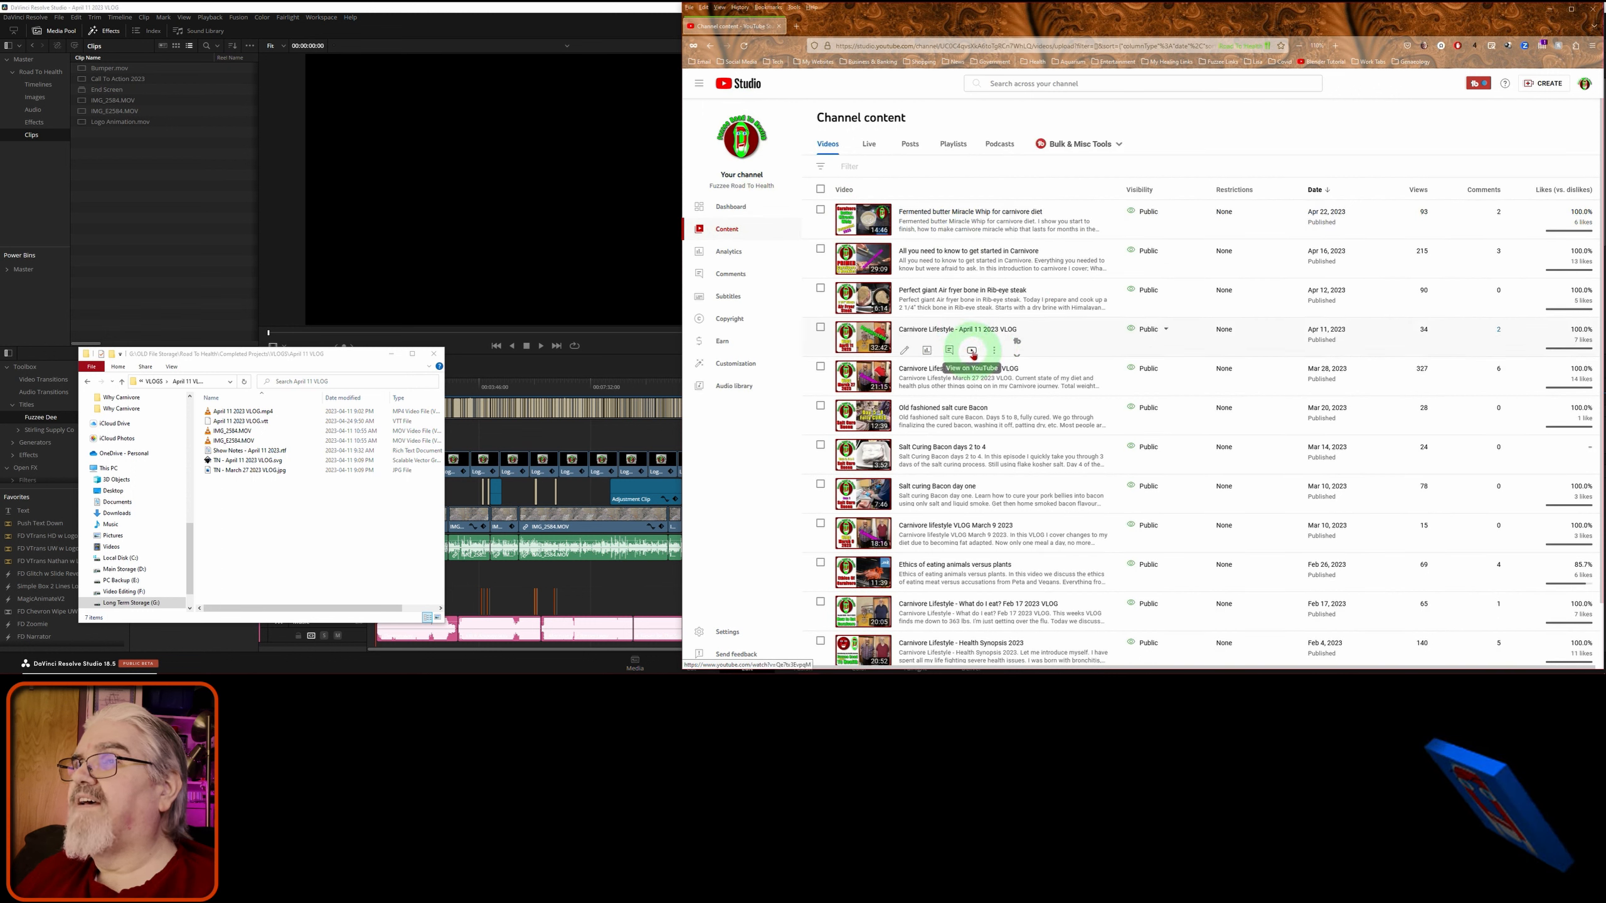
left_click(972, 352)
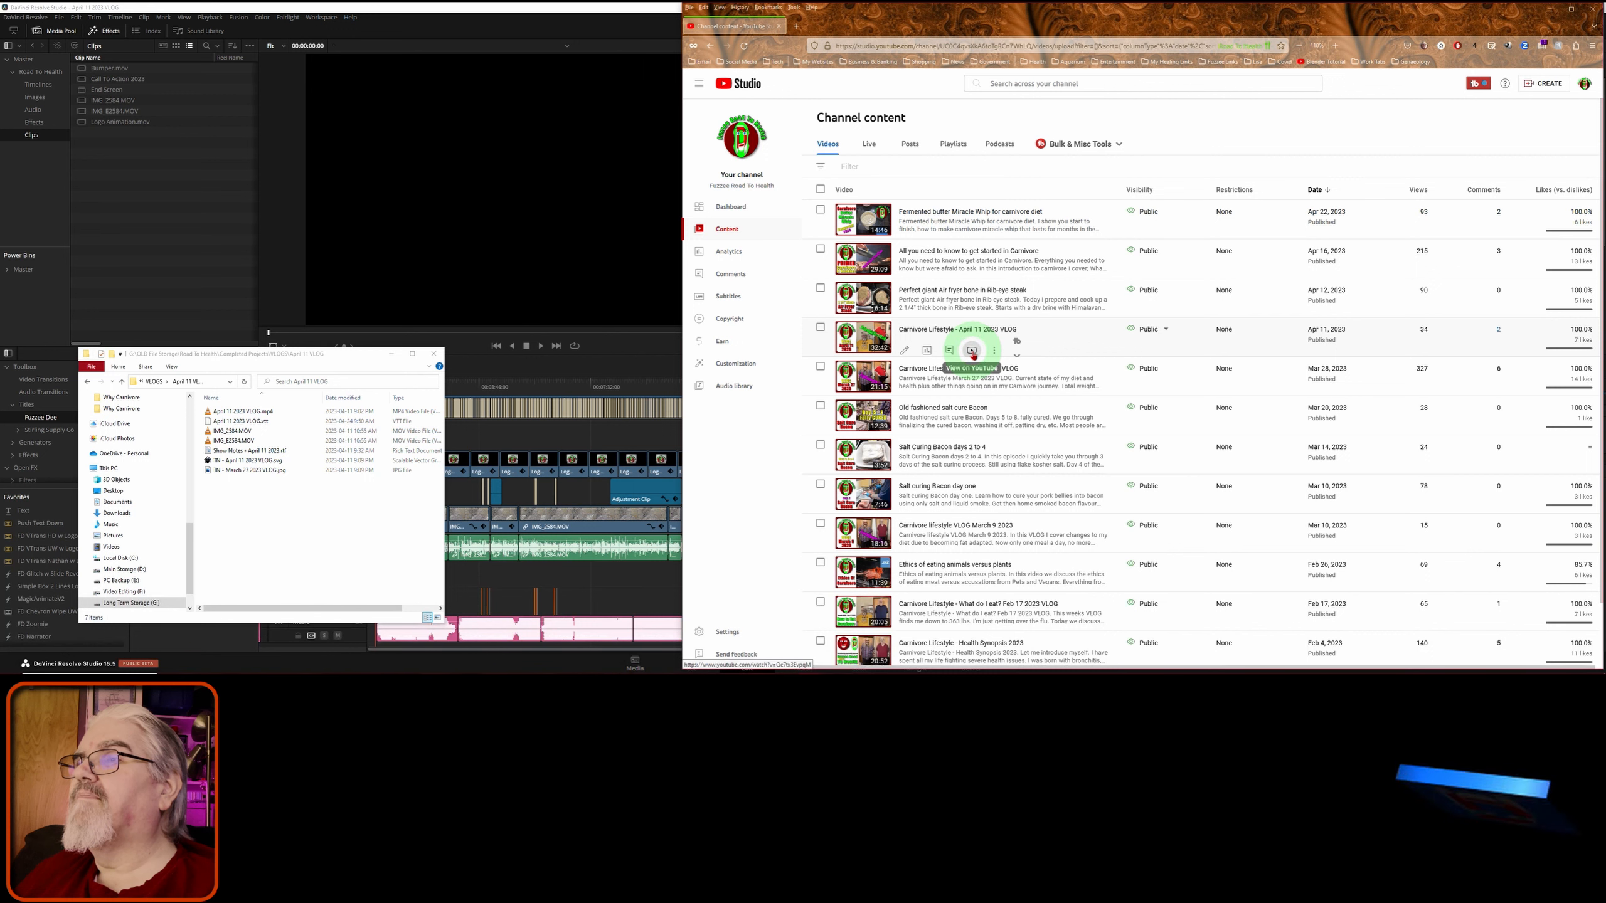
left_click(972, 352)
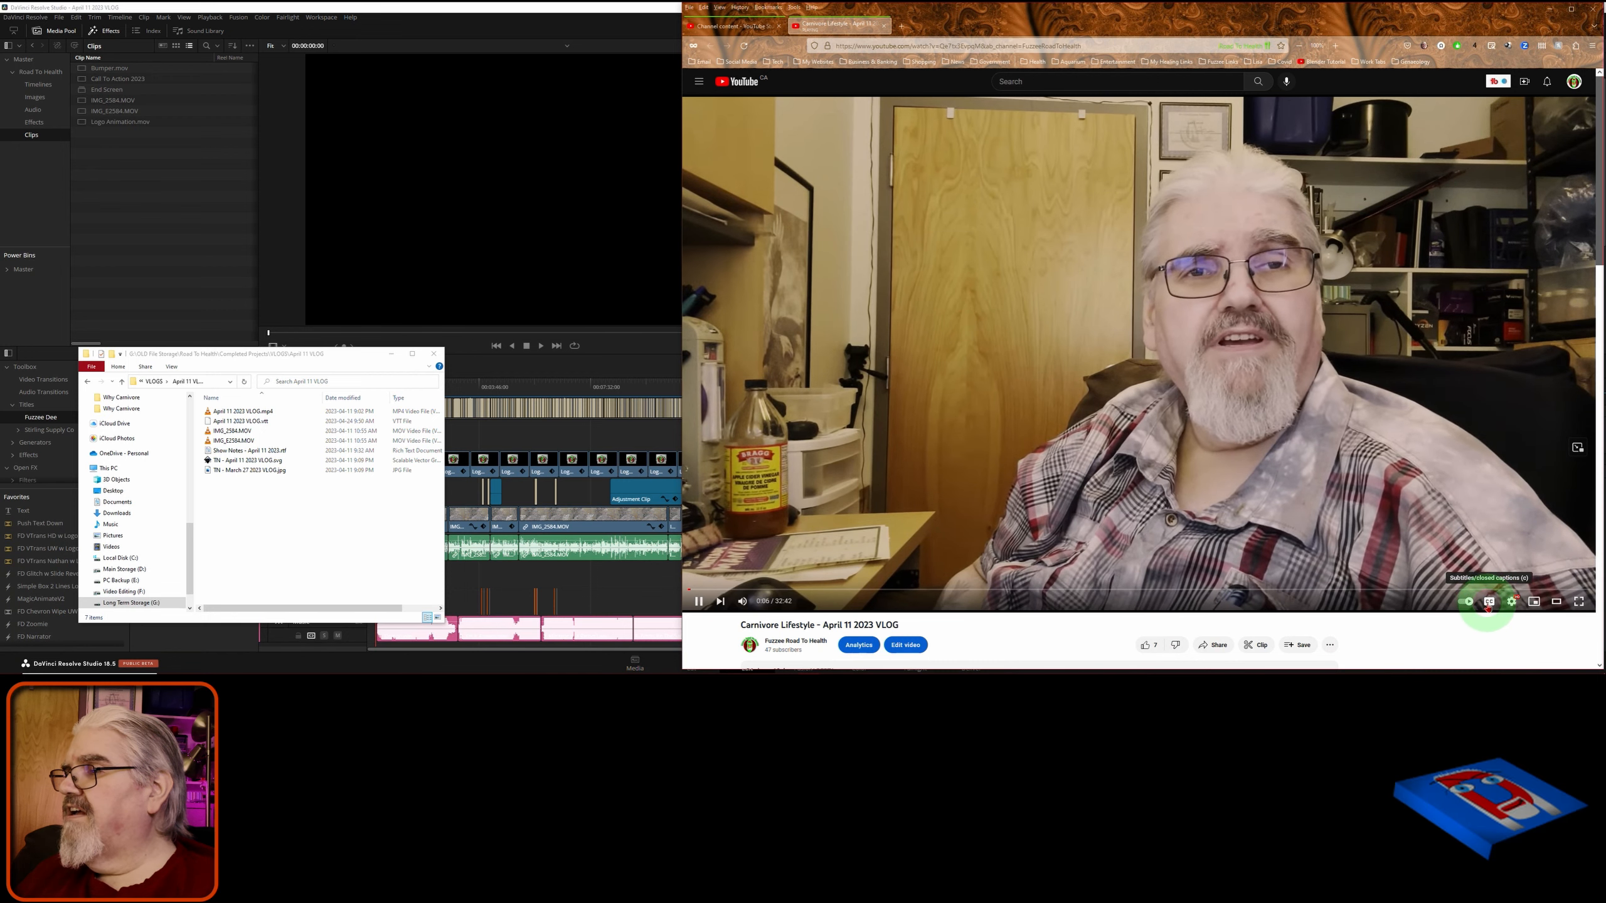
- Turn on CC captions to confirm the subtitles show, then turn them off and pause playback
left_click(1489, 602)
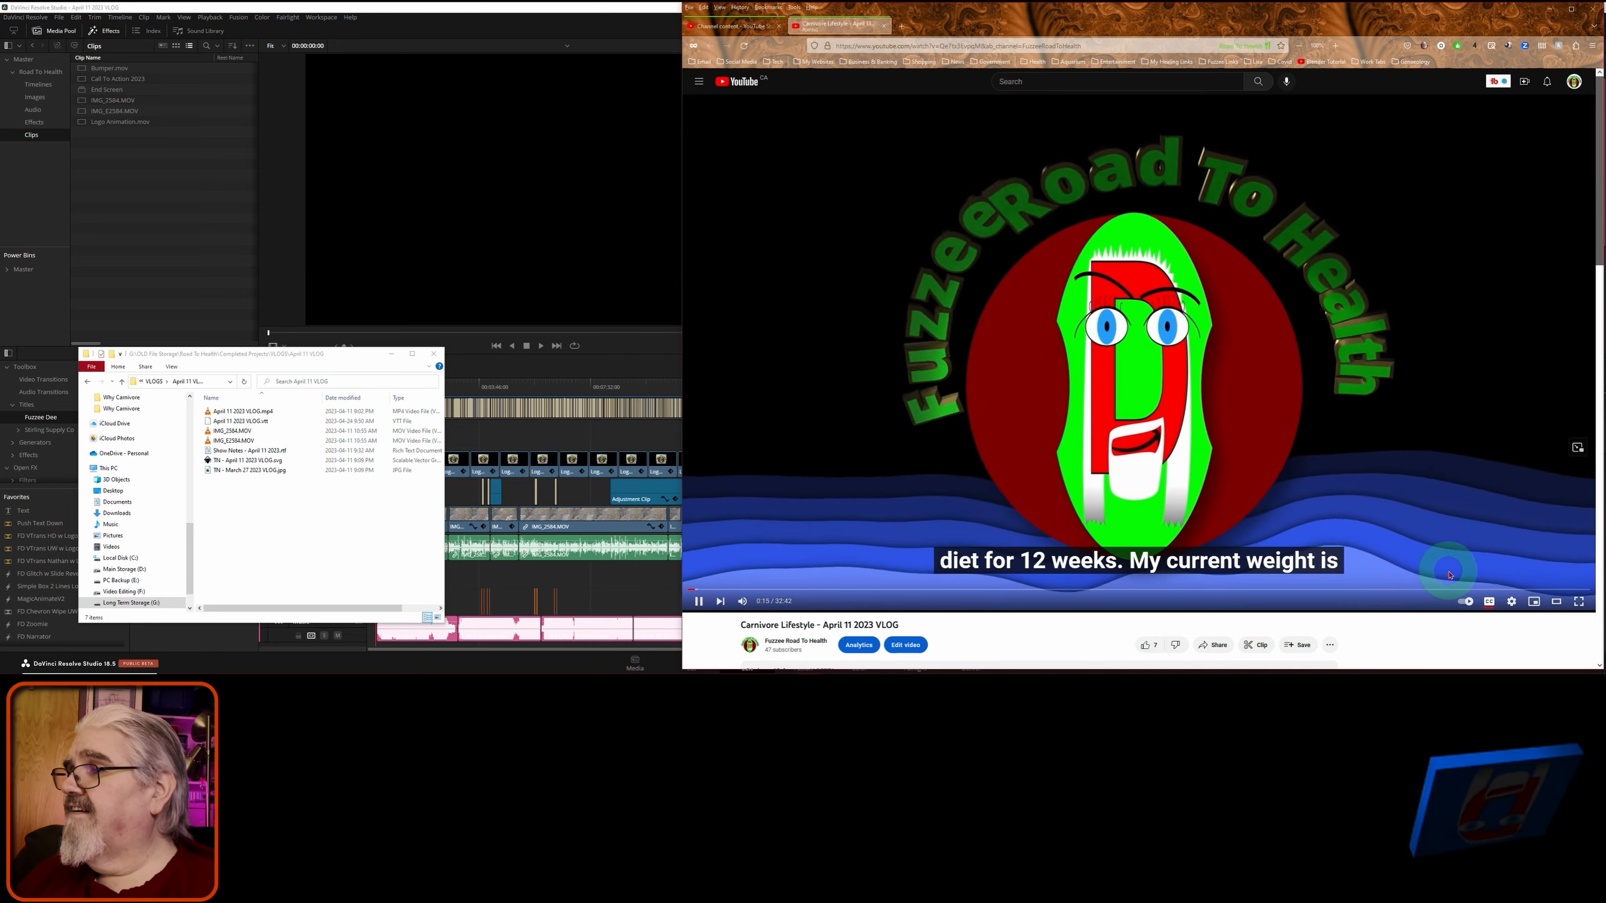
left_click(1488, 601)
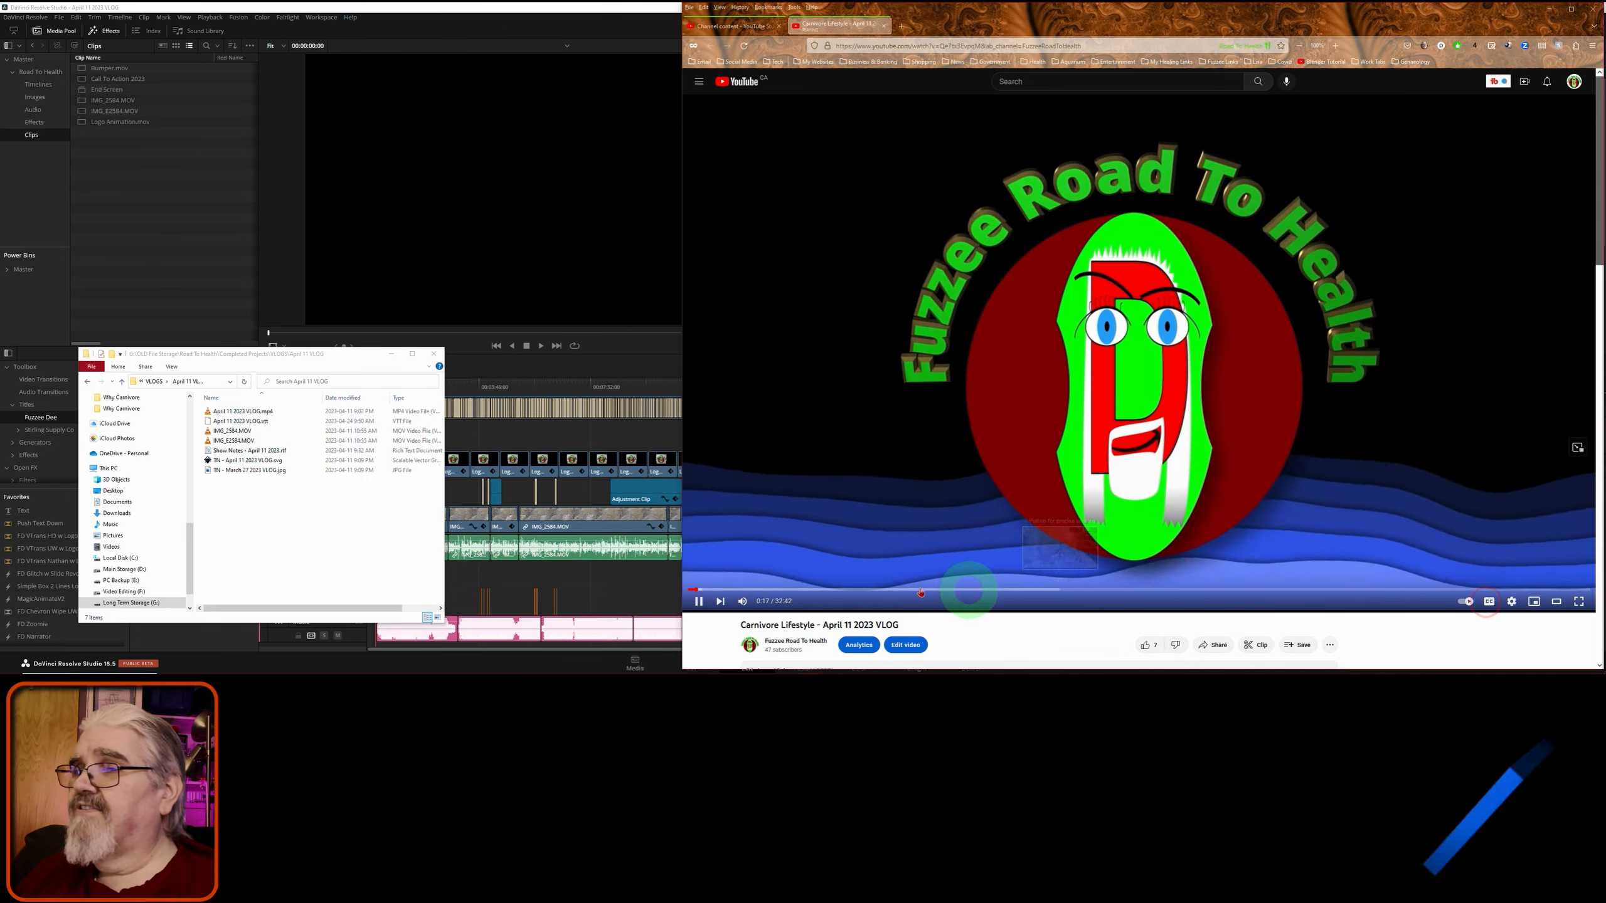
left_click(699, 601)
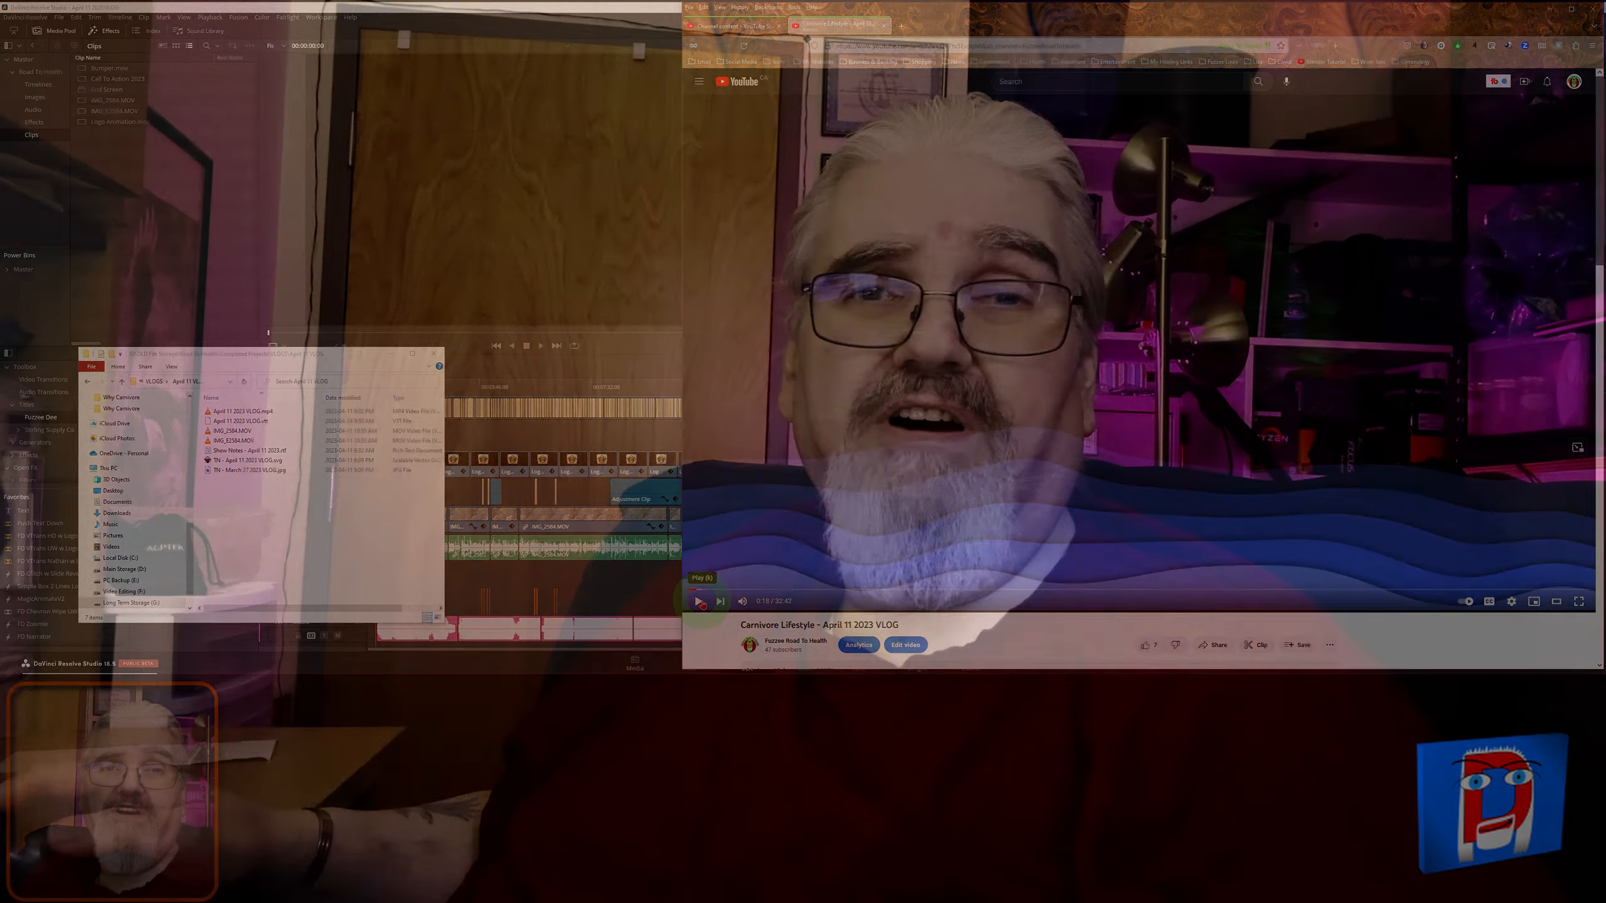